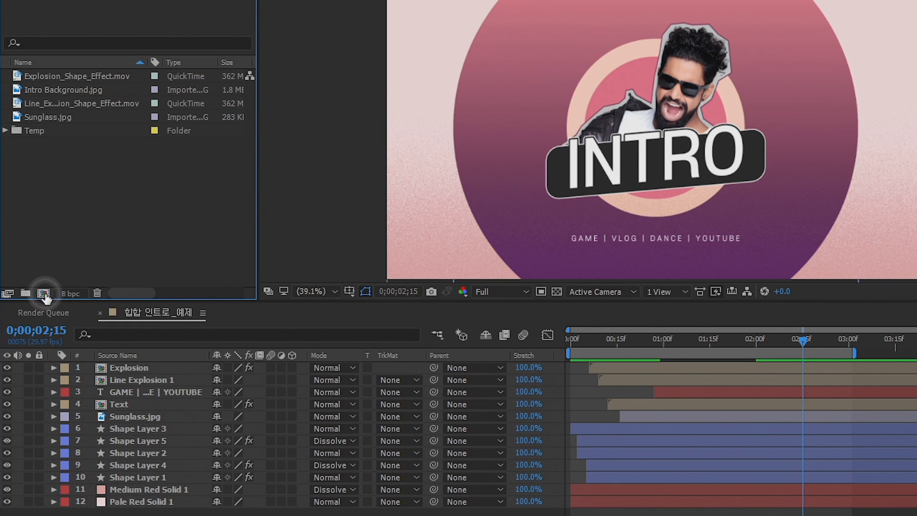
Create a composition named Hip Intro at 1920 x 1080, 29.97 fps, with a duration of 5 seconds.
{"action": "left_click", "coordinate": [44, 293]}
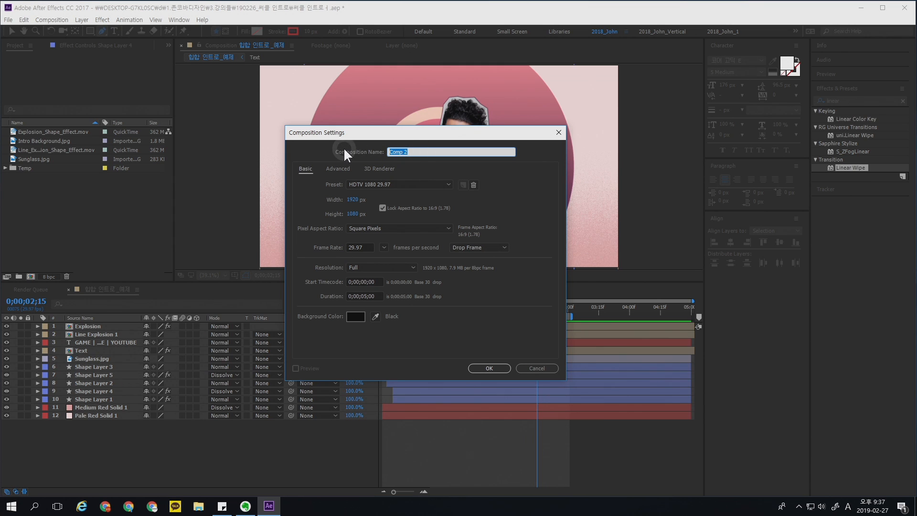
{"action": "type", "text": "Hip Intro"}
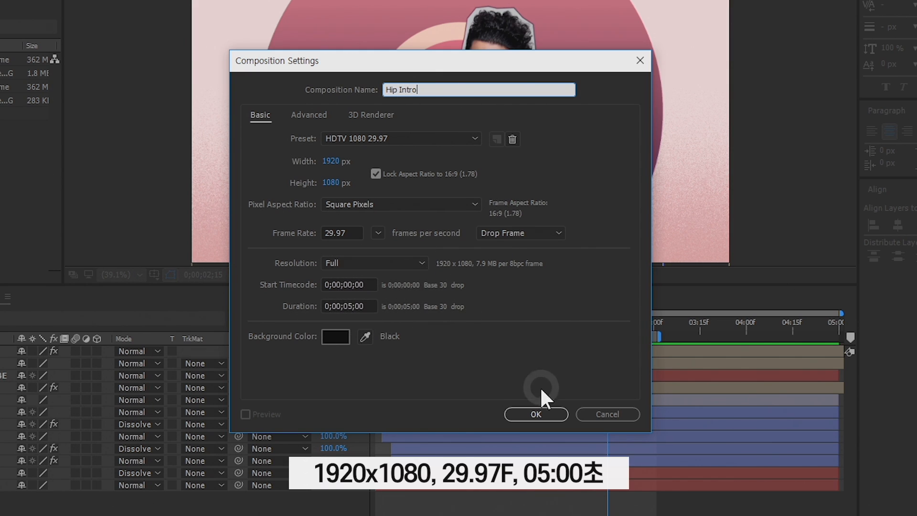
{"action": "left_click", "coordinate": [535, 414]}
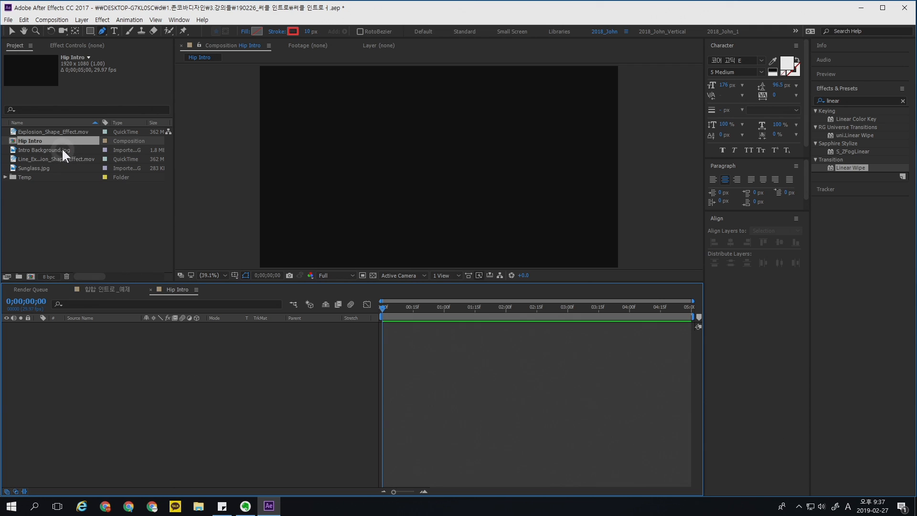
Add Intro Background.jpg to the Hip Intro composition and set the preview magnification to Fit up to 100%.
{"action": "left_click", "coordinate": [64, 150]}
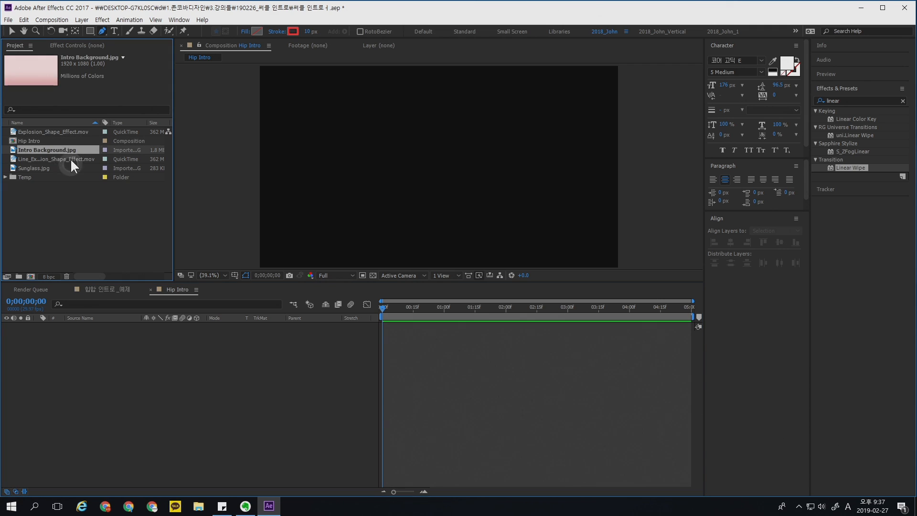
{"action": "left_click_drag", "start_coordinate": [68, 148], "coordinate": [110, 308]}
{"action": "left_click_drag", "start_coordinate": [126, 351], "coordinate": [136, 376]}
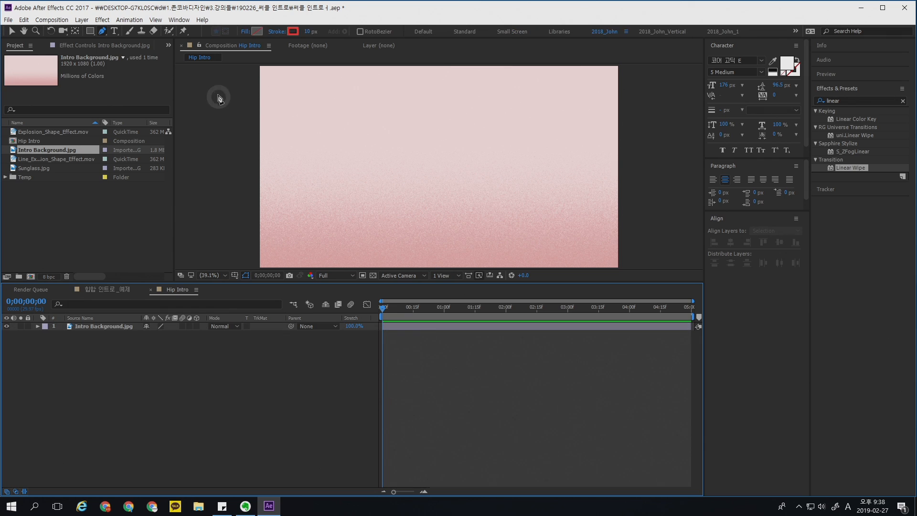
{"action": "left_click", "coordinate": [210, 275]}
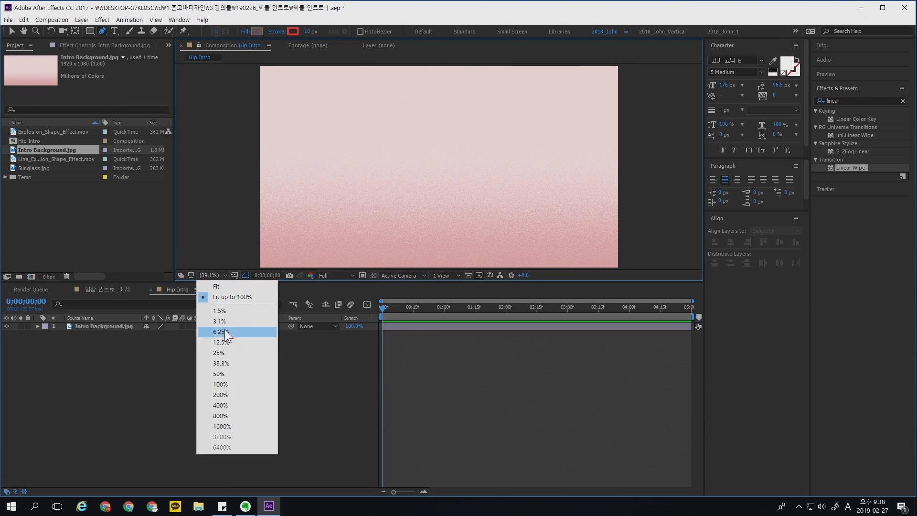
{"action": "left_click", "coordinate": [233, 297]}
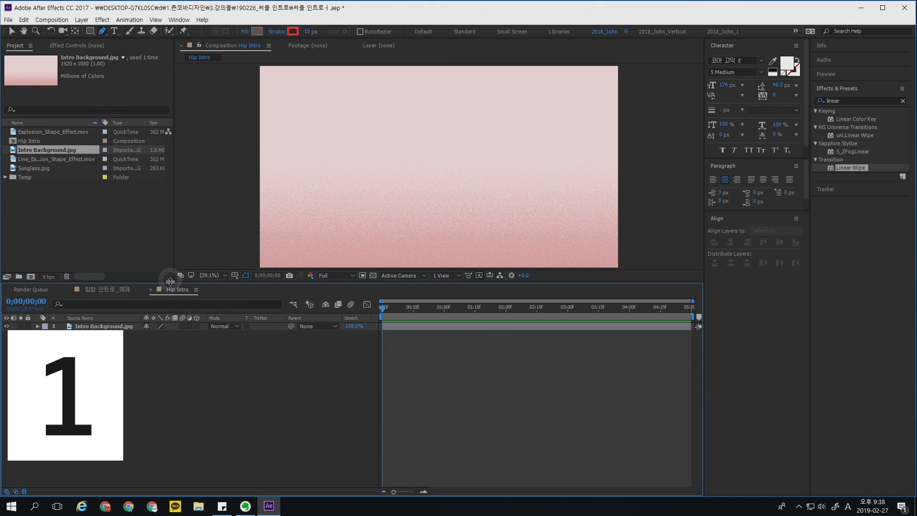
Create an empty shape layer above the background in the Hip Intro composition.
{"action": "left_click", "coordinate": [158, 351]}
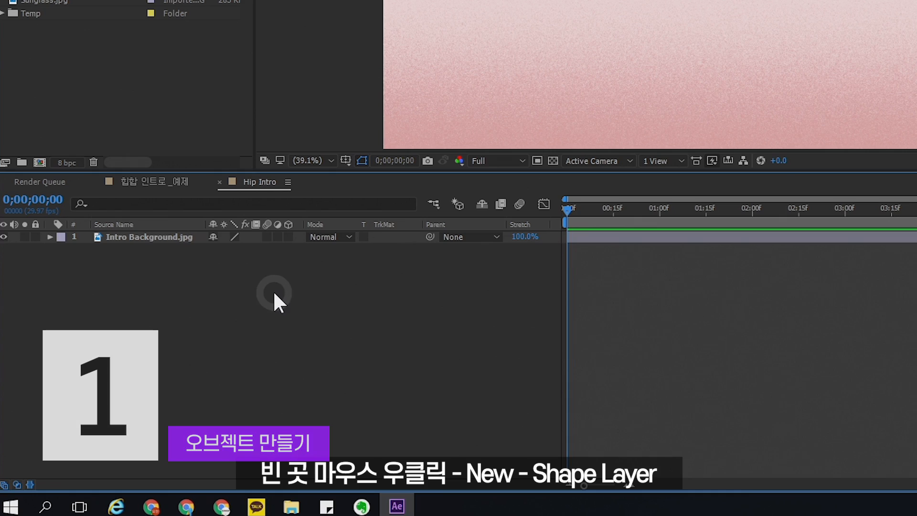
{"action": "right_click", "coordinate": [188, 364]}
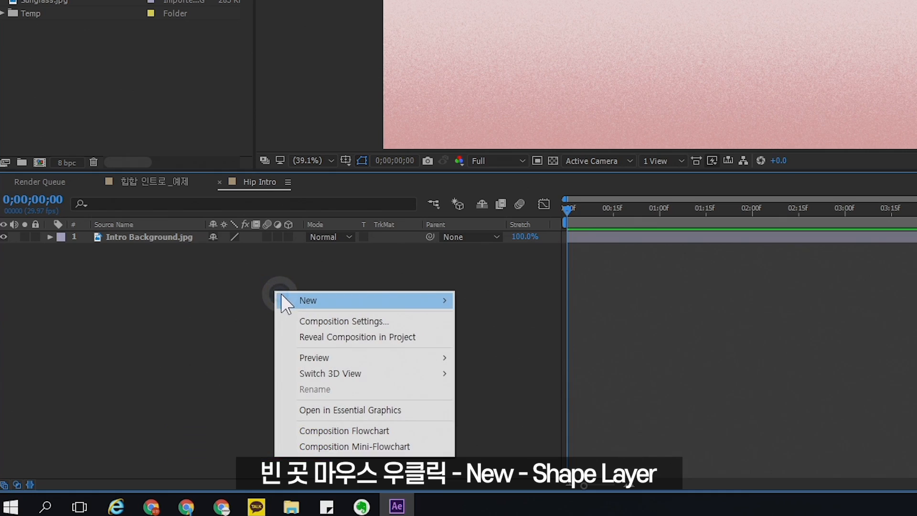
{"action": "mouse_move", "coordinate": [271, 371]}
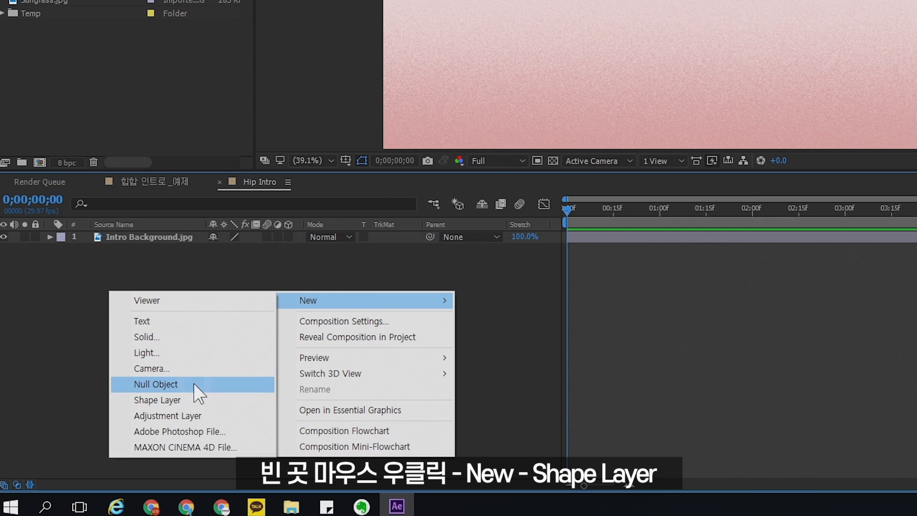
{"action": "left_click", "coordinate": [202, 405]}
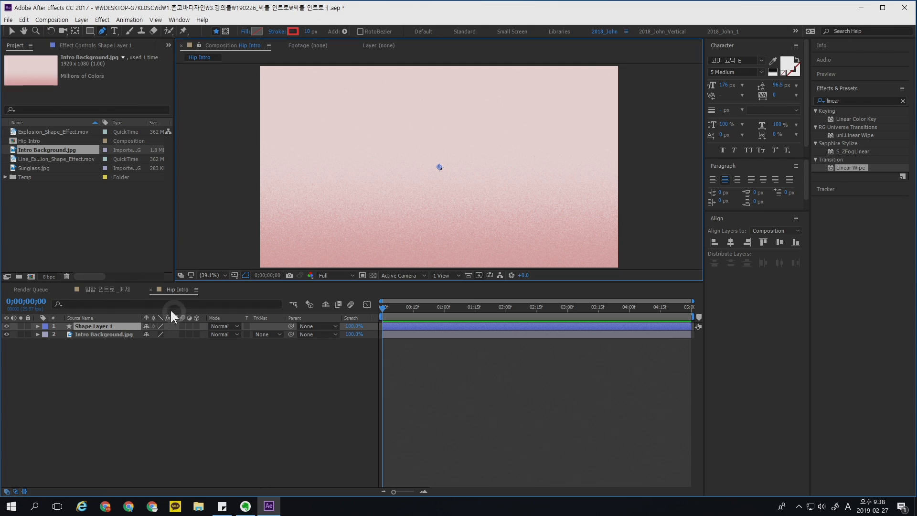
Add an Ellipse path and a Fill to the contents of the new shape layer.
{"action": "left_click", "coordinate": [37, 327]}
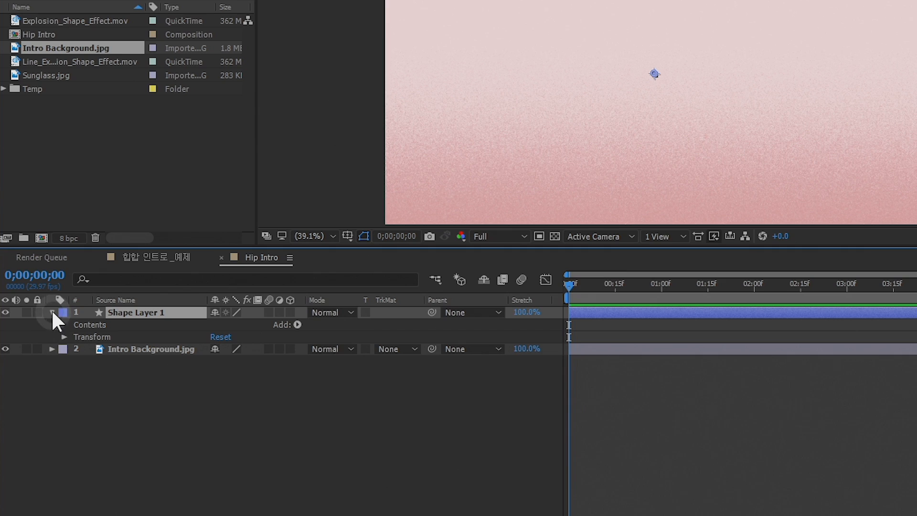
{"action": "left_click", "coordinate": [297, 325]}
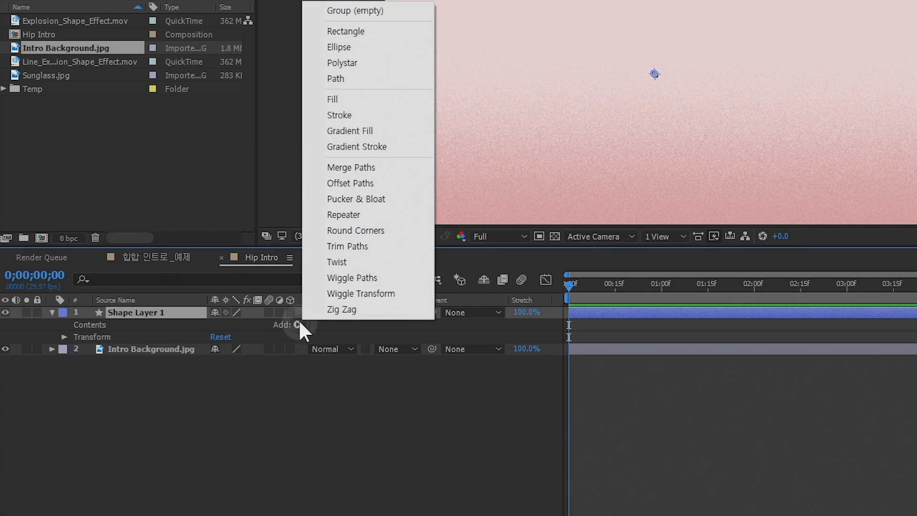
{"action": "left_click", "coordinate": [355, 50]}
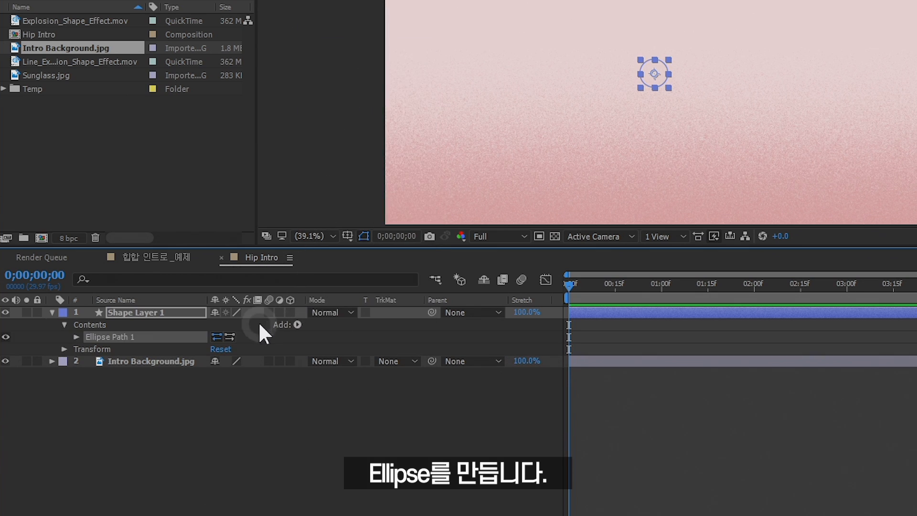
{"action": "left_click", "coordinate": [297, 325]}
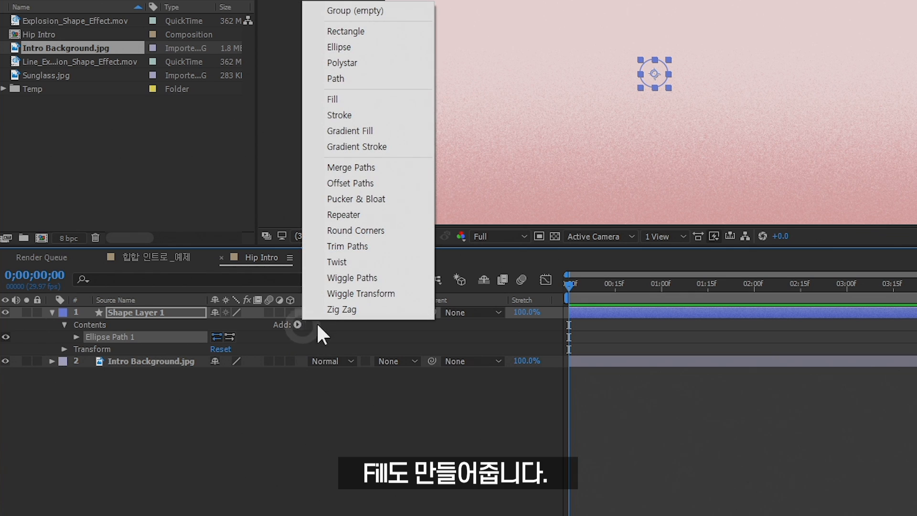
{"action": "left_click", "coordinate": [374, 101]}
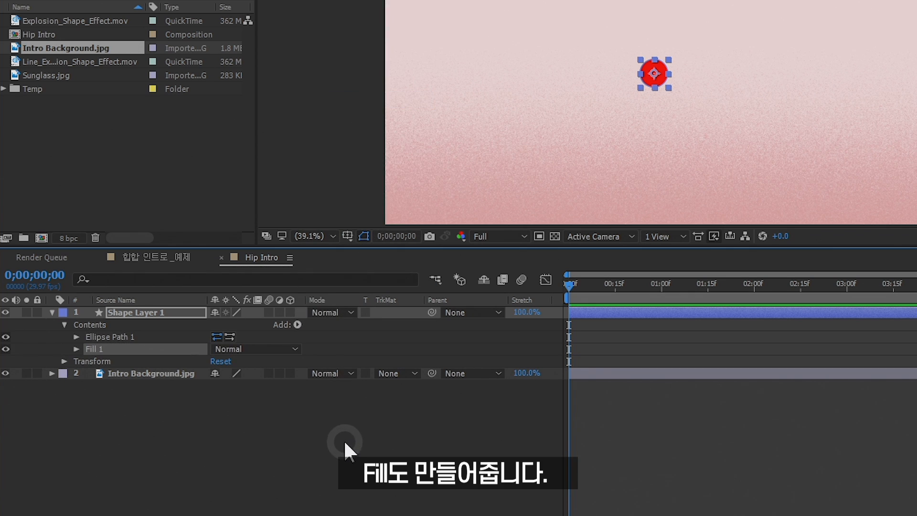
Set the ellipse path's size to 1500 x 1500.
{"action": "left_click", "coordinate": [78, 337]}
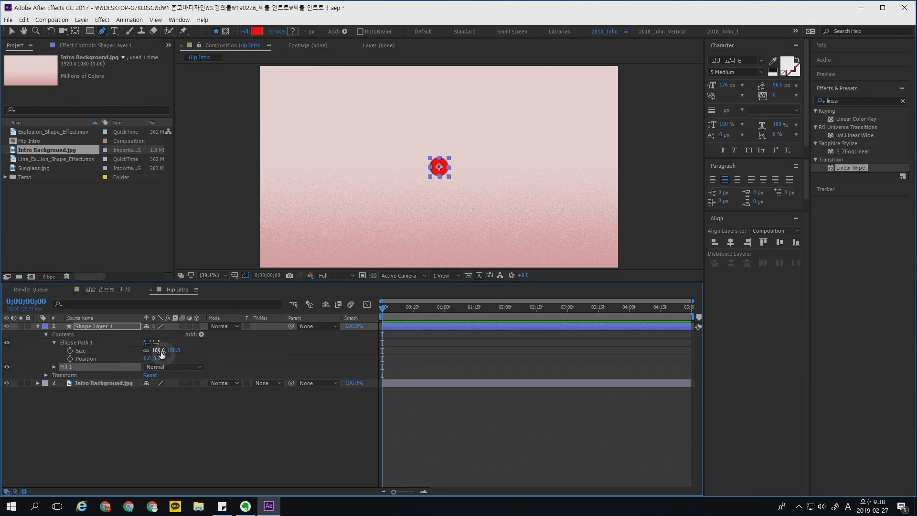
{"action": "left_click_drag", "start_coordinate": [159, 351], "coordinate": [204, 350]}
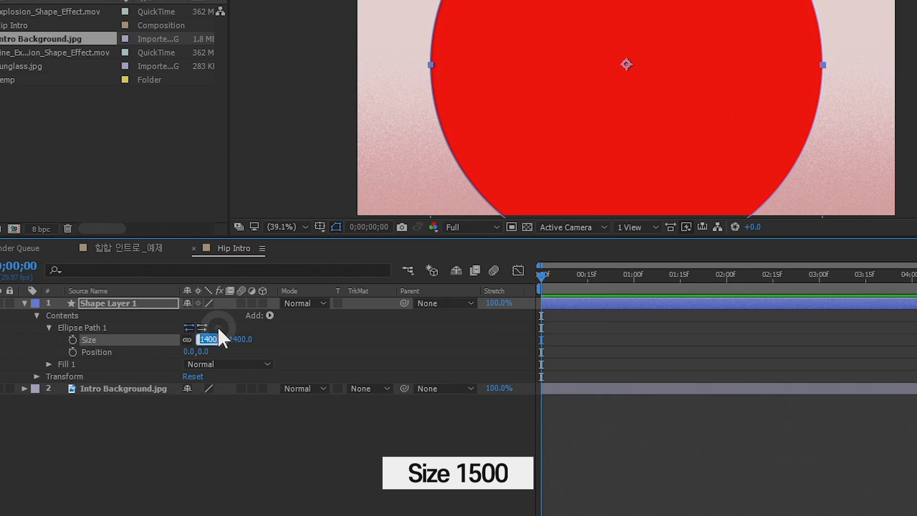
{"action": "type", "text": "1500"}
{"action": "key", "text": "Return"}
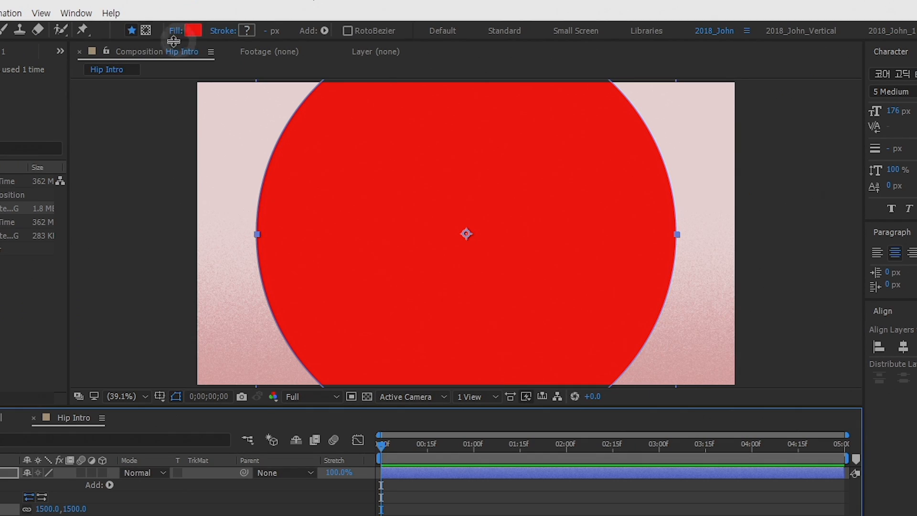
Change the large circle's fill color to dark purple, 65256D.
{"action": "left_click", "coordinate": [193, 31]}
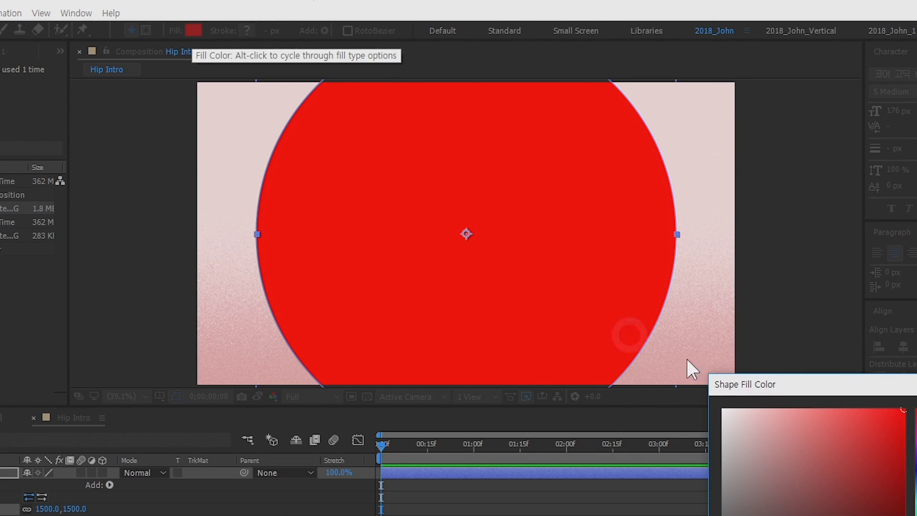
{"action": "left_click_drag", "start_coordinate": [842, 393], "coordinate": [706, 180]}
{"action": "left_click_drag", "start_coordinate": [764, 176], "coordinate": [775, 200]}
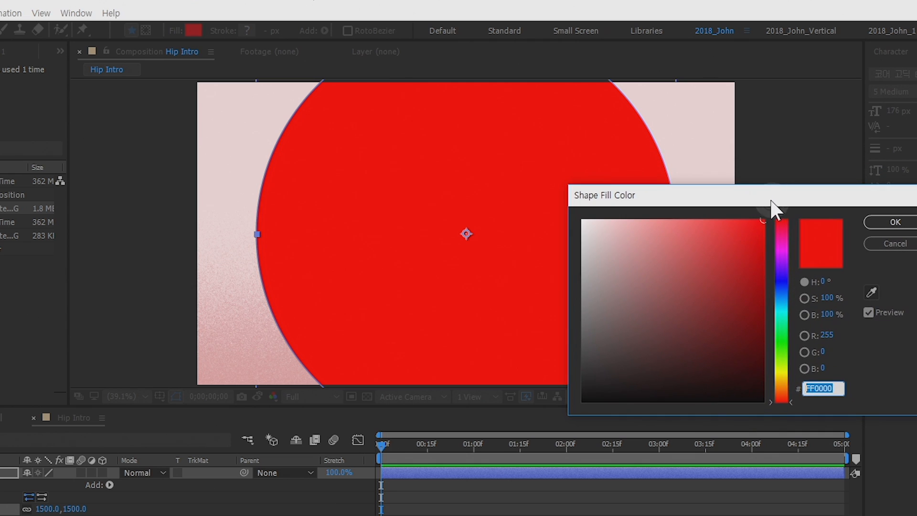
{"action": "left_click_drag", "start_coordinate": [784, 282], "coordinate": [782, 253]}
{"action": "left_click_drag", "start_coordinate": [732, 267], "coordinate": [697, 318]}
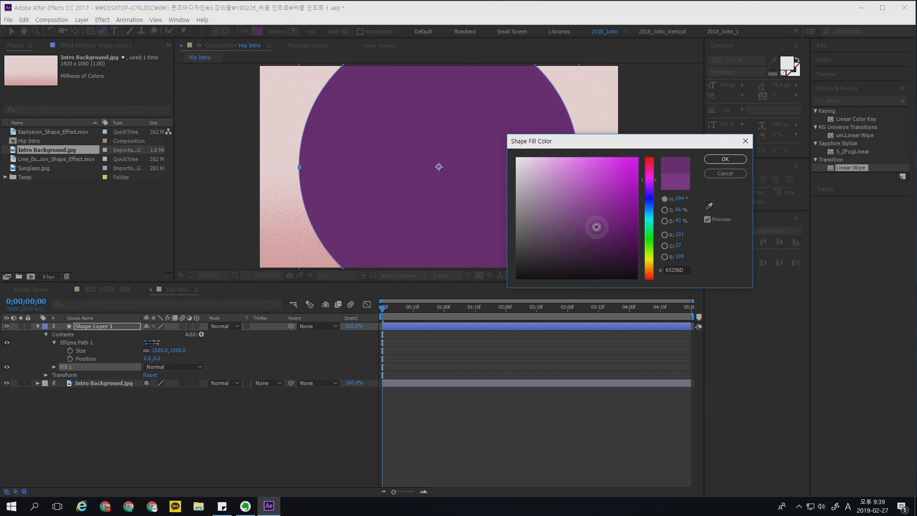
{"action": "key", "text": "Return"}
Collapse the purple circle's shape layer and duplicate it.
{"action": "left_click", "coordinate": [104, 326]}
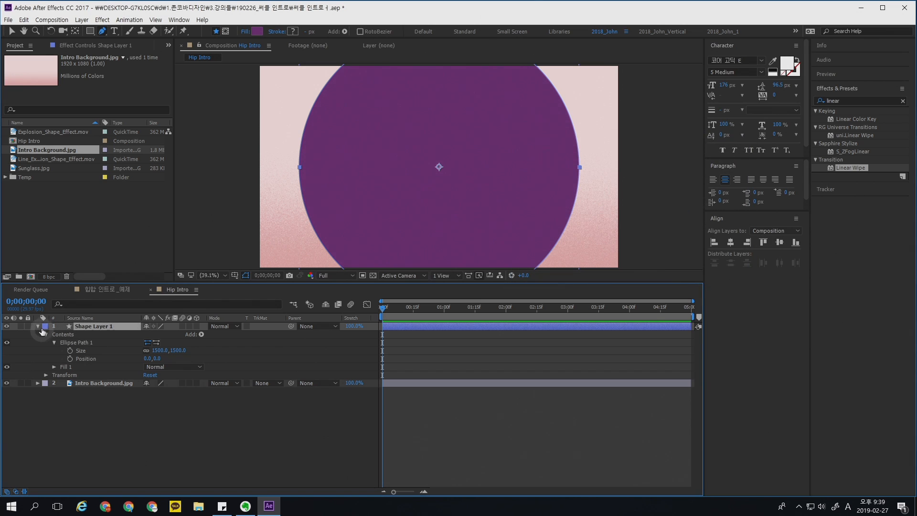
{"action": "left_click", "coordinate": [38, 326]}
{"action": "left_click", "coordinate": [91, 325]}
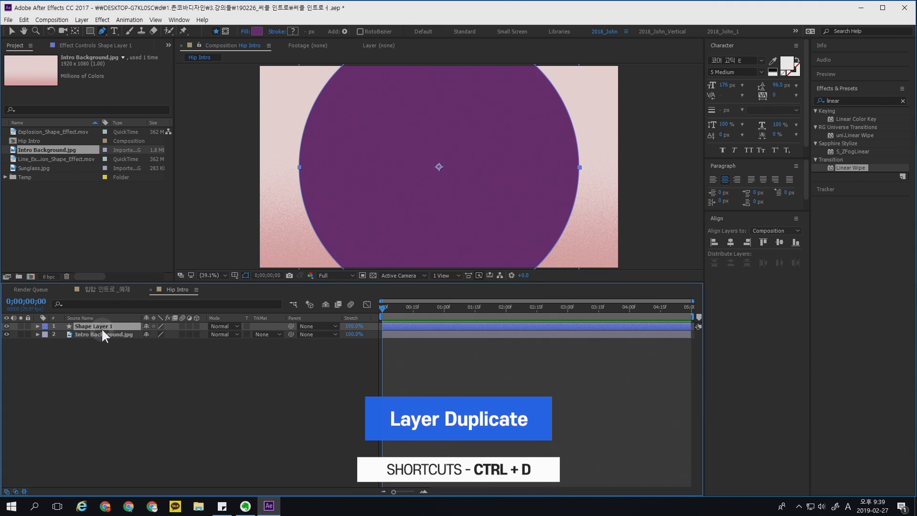
{"action": "key", "text": "ctrl+d"}
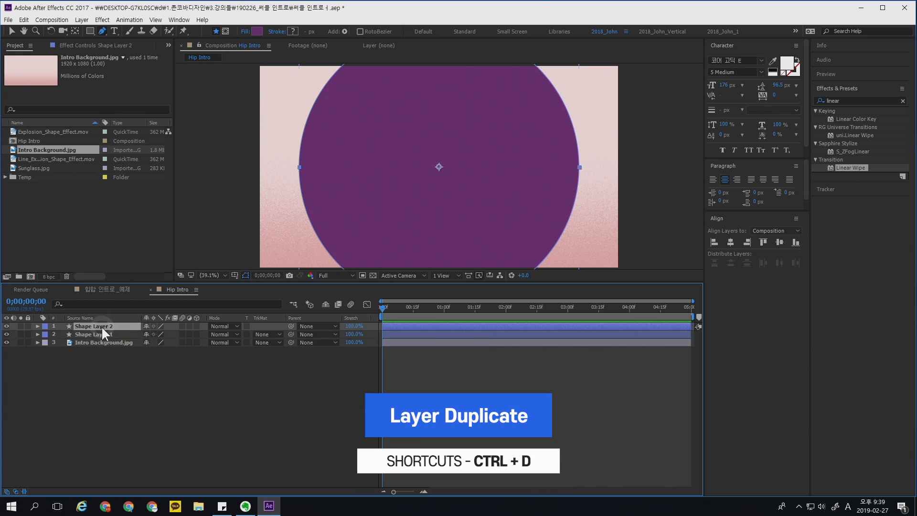
Expand the duplicated circle's ellipse properties and change its fill color to light peach, F1CBB8.
{"action": "left_click", "coordinate": [38, 325]}
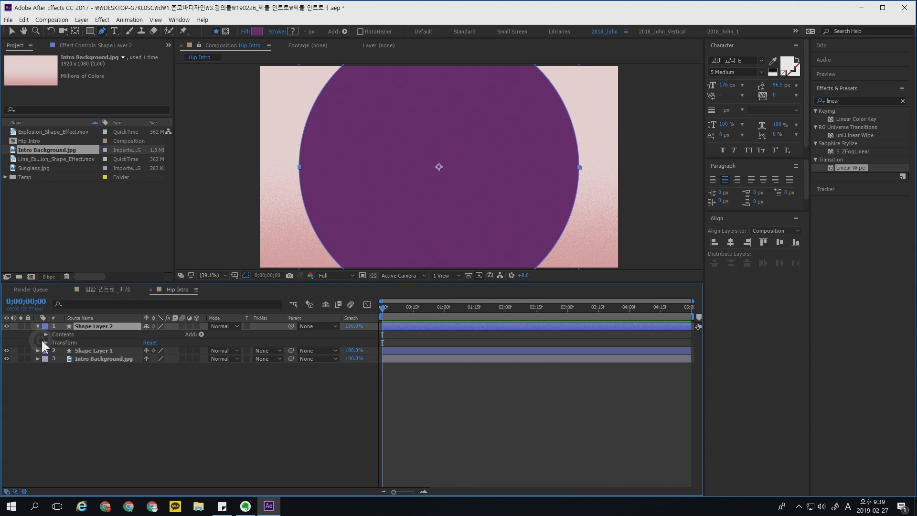
{"action": "left_click", "coordinate": [45, 334]}
{"action": "left_click", "coordinate": [54, 343]}
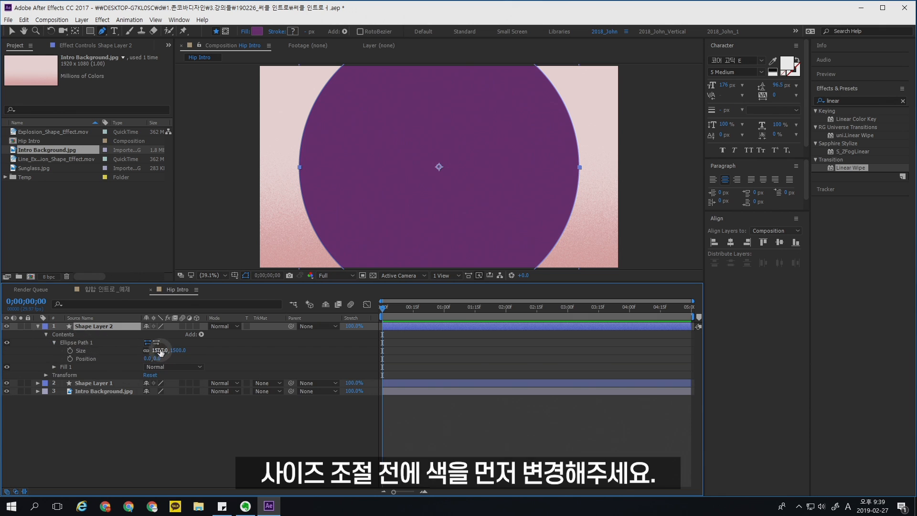
{"action": "left_click", "coordinate": [257, 31]}
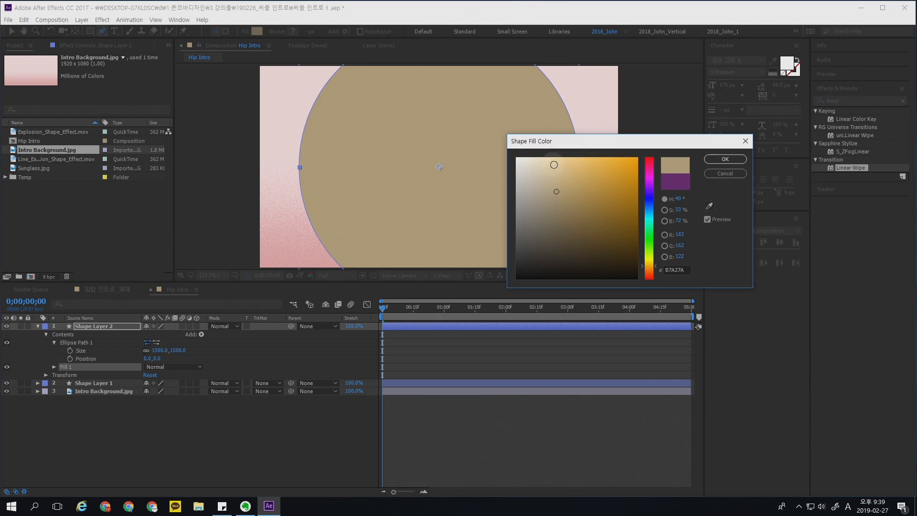
{"action": "left_click", "coordinate": [564, 159]}
{"action": "left_click", "coordinate": [648, 269]}
{"action": "left_click_drag", "start_coordinate": [650, 271], "coordinate": [649, 274]}
{"action": "left_click", "coordinate": [546, 160]}
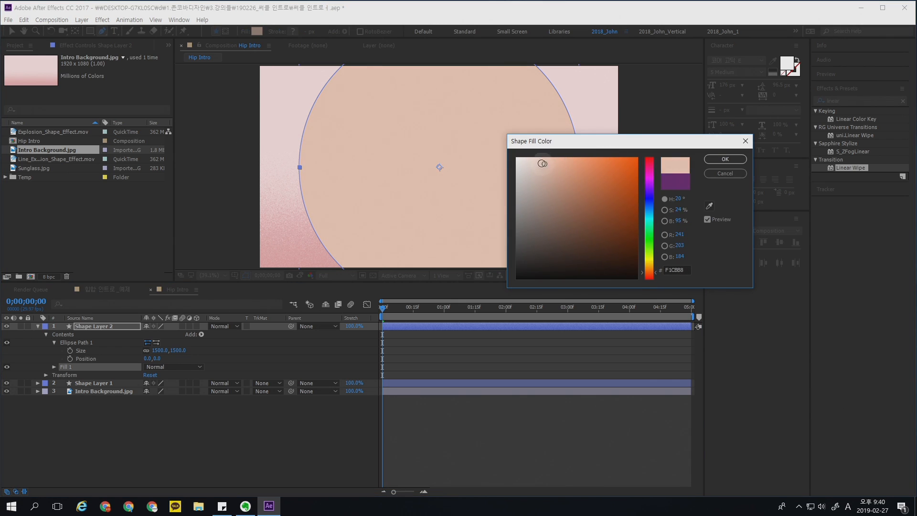
{"action": "left_click", "coordinate": [726, 160]}
Set the peach circle's ellipse size to 650 x 650.
{"action": "left_click", "coordinate": [159, 350]}
{"action": "type", "text": "650"}
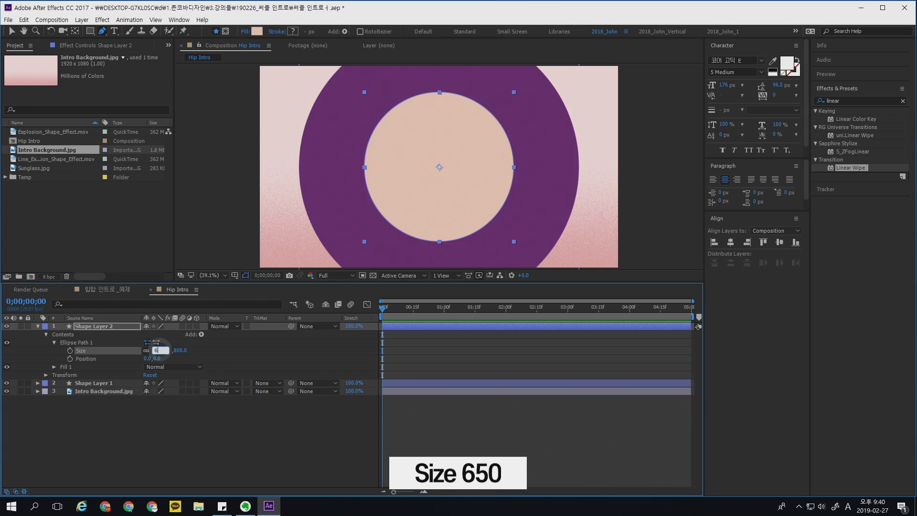
{"action": "key", "text": "Return"}
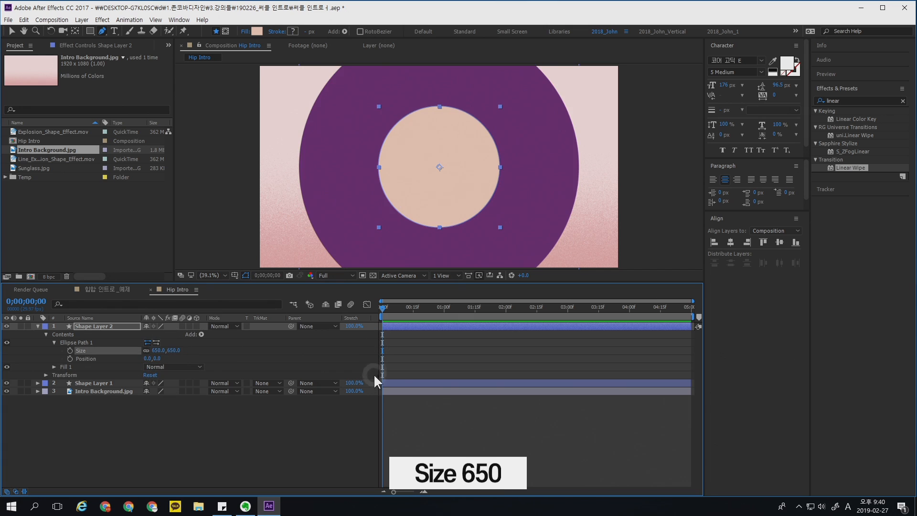
{"action": "left_click", "coordinate": [404, 358]}
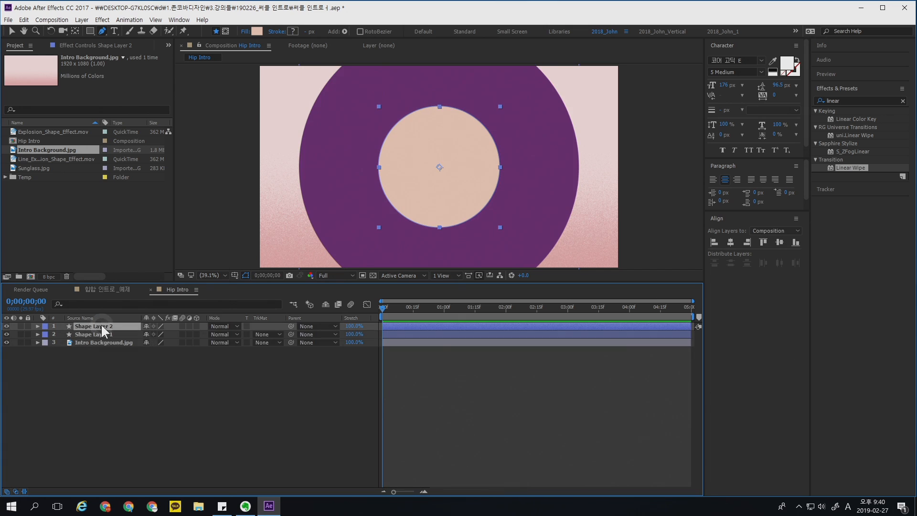
Duplicate the peach circle's shape layer.
{"action": "right_click", "coordinate": [101, 324]}
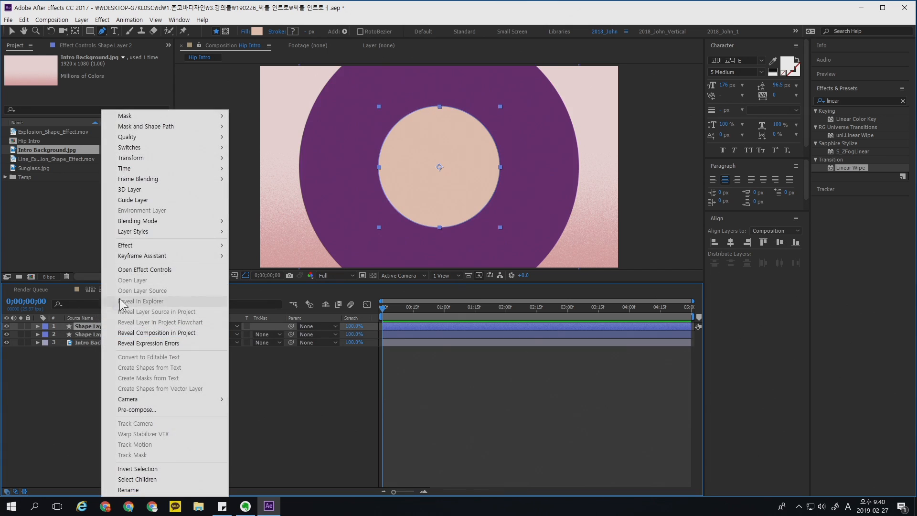
{"action": "left_click", "coordinate": [88, 325]}
{"action": "key", "text": "ctrl+d"}
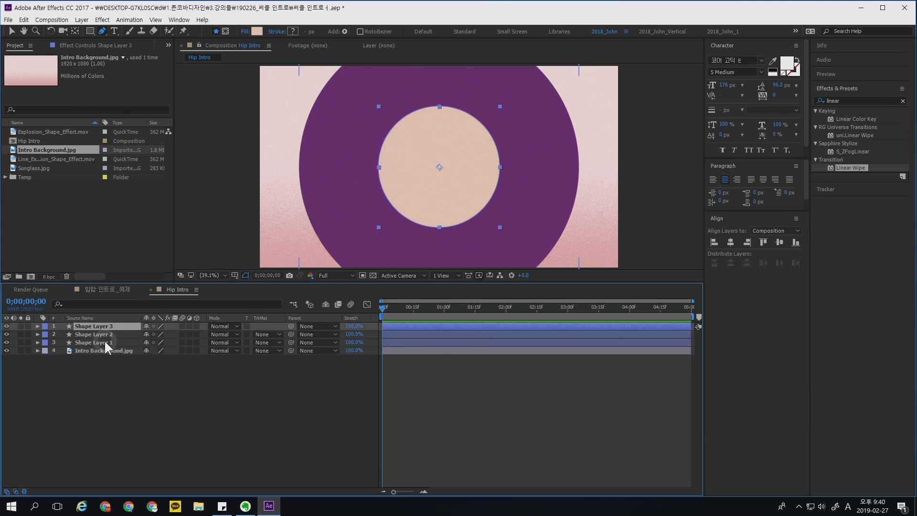
Expand the duplicated peach circle's ellipse properties and change its fill color to coral pink, E66776.
{"action": "left_click", "coordinate": [38, 326]}
{"action": "left_click", "coordinate": [46, 334]}
{"action": "left_click", "coordinate": [54, 343]}
{"action": "left_click", "coordinate": [257, 32]}
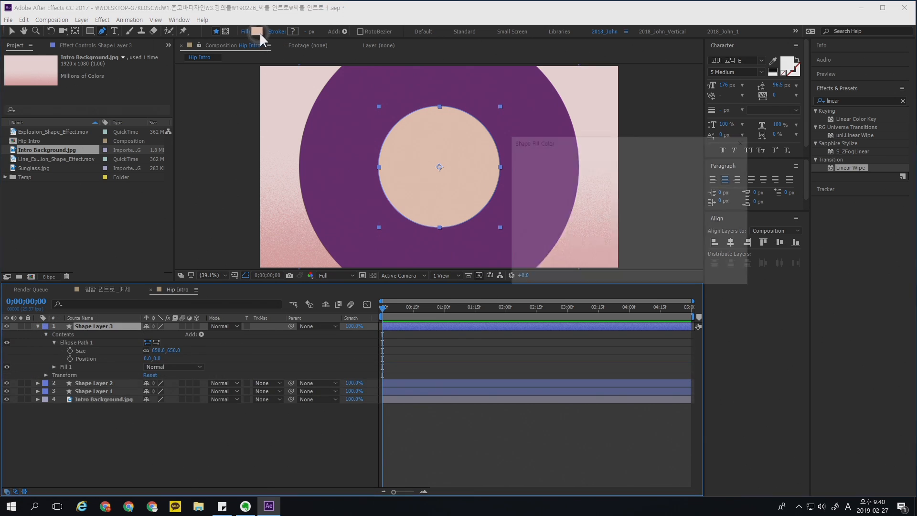
{"action": "left_click", "coordinate": [647, 159]}
{"action": "left_click", "coordinate": [584, 169]}
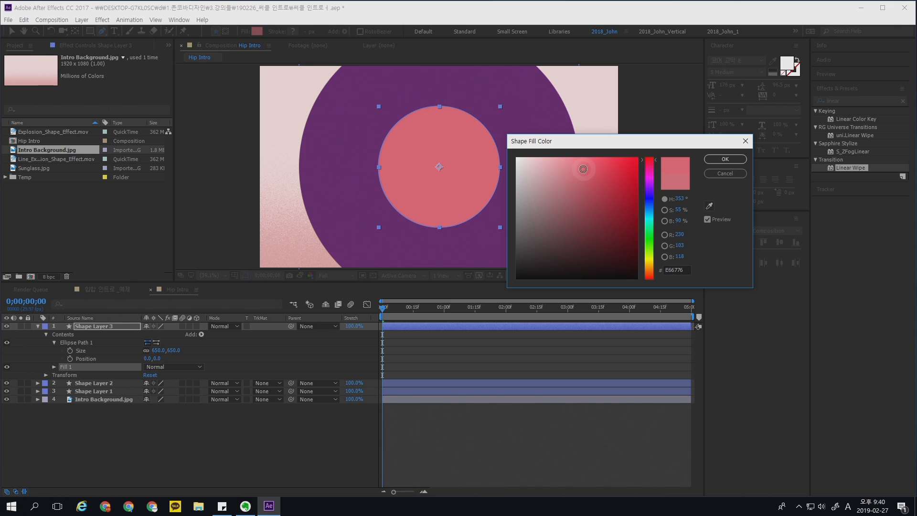
{"action": "left_click", "coordinate": [725, 159]}
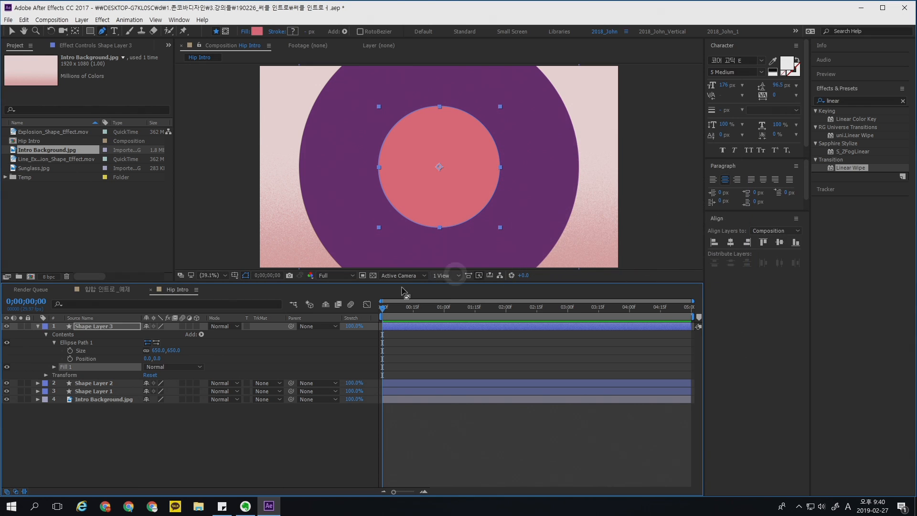
Set the pink circle's ellipse size to 520 x 520 and deselect the layer.
{"action": "left_click", "coordinate": [159, 350]}
{"action": "type", "text": "500"}
{"action": "key", "text": "Return"}
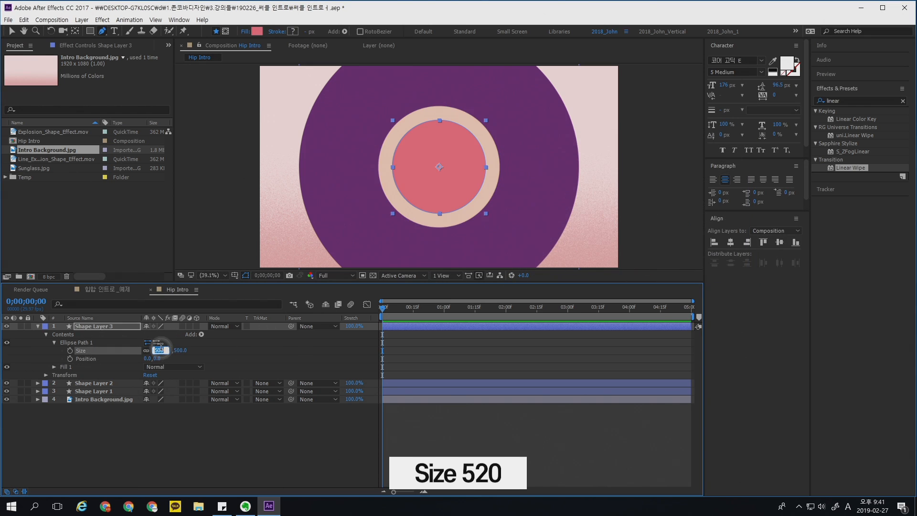
{"action": "key", "text": "Return"}
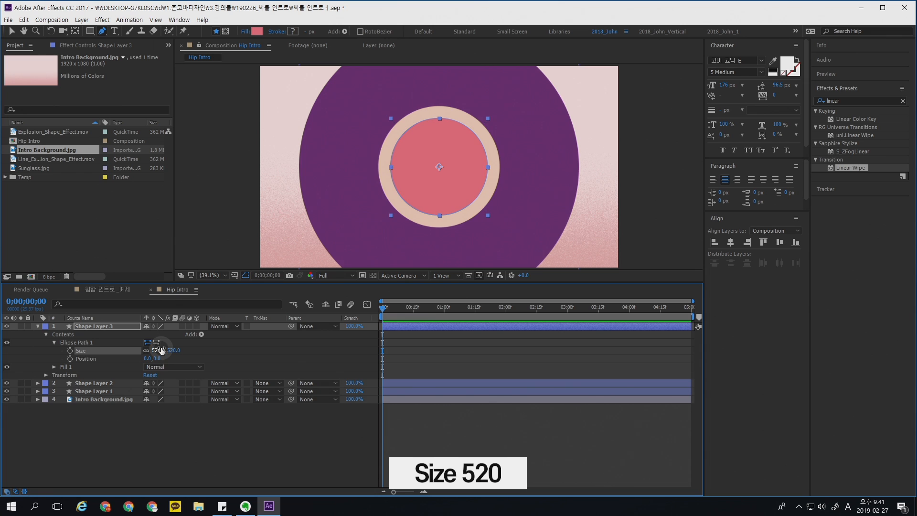
{"action": "left_click", "coordinate": [545, 318]}
{"action": "left_click", "coordinate": [398, 362]}
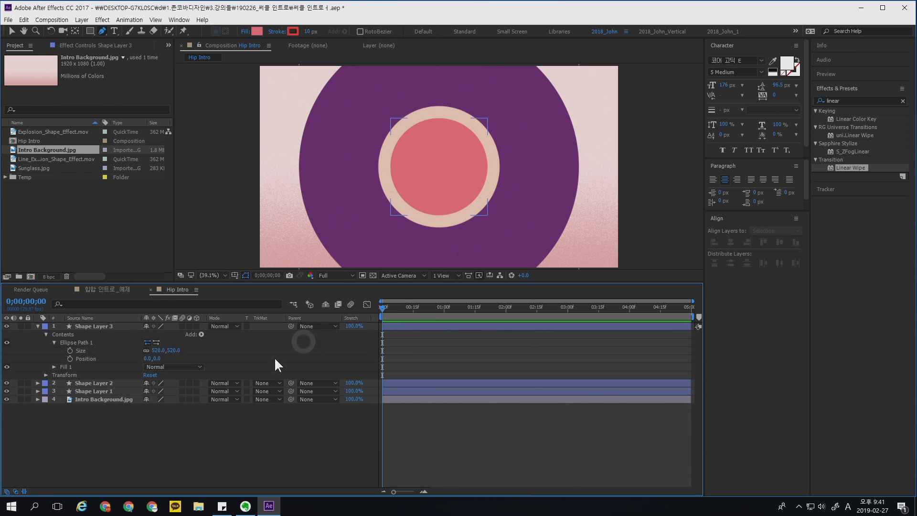
Collapse the pink circle's shape layer and fine-tune the fill colors of the pink and purple circles.
{"action": "left_click", "coordinate": [79, 326]}
{"action": "left_click", "coordinate": [38, 326]}
{"action": "left_click", "coordinate": [88, 334]}
{"action": "left_click", "coordinate": [87, 341]}
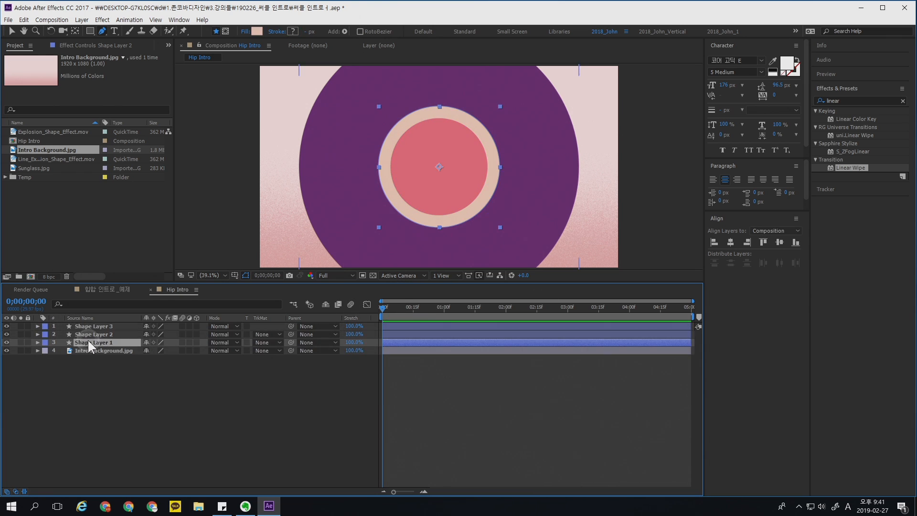
{"action": "left_click", "coordinate": [257, 31]}
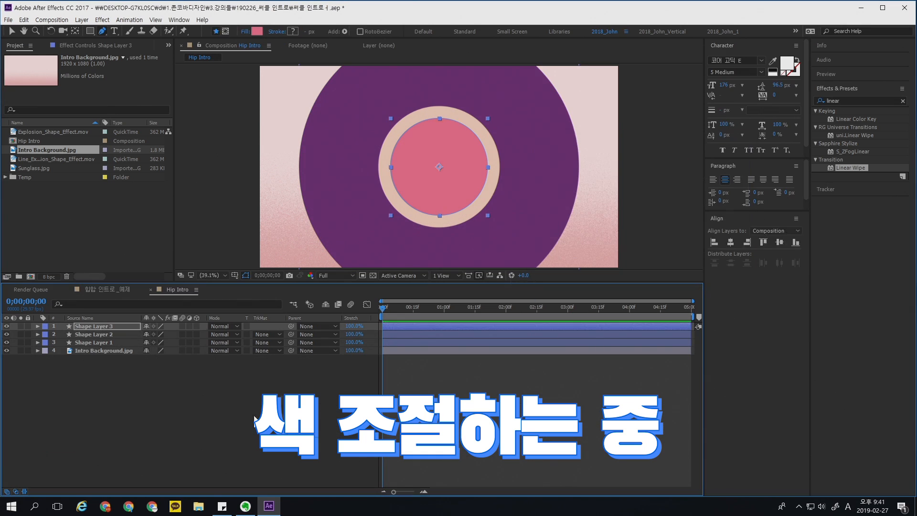
{"action": "left_click", "coordinate": [724, 159]}
{"action": "left_click", "coordinate": [303, 403]}
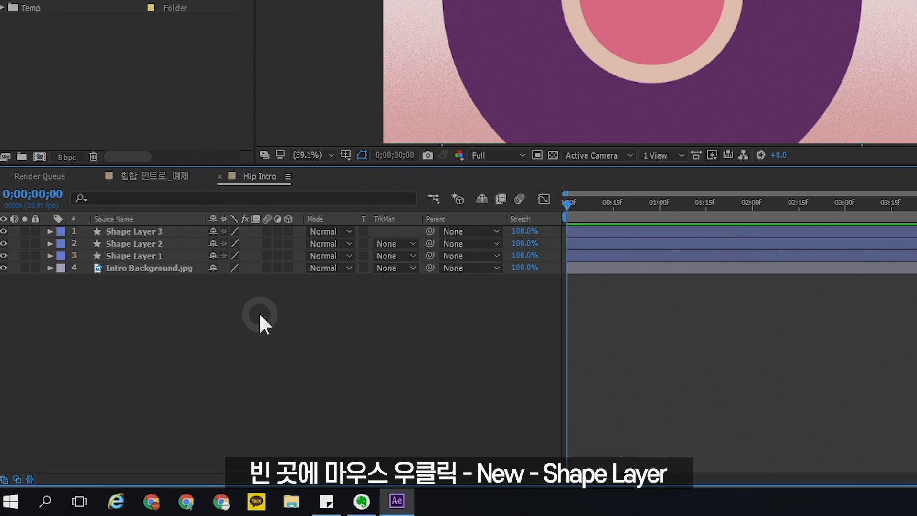
Create a new empty shape layer and add a Rectangle path to its contents.
{"action": "right_click", "coordinate": [177, 382]}
{"action": "mouse_move", "coordinate": [199, 388]}
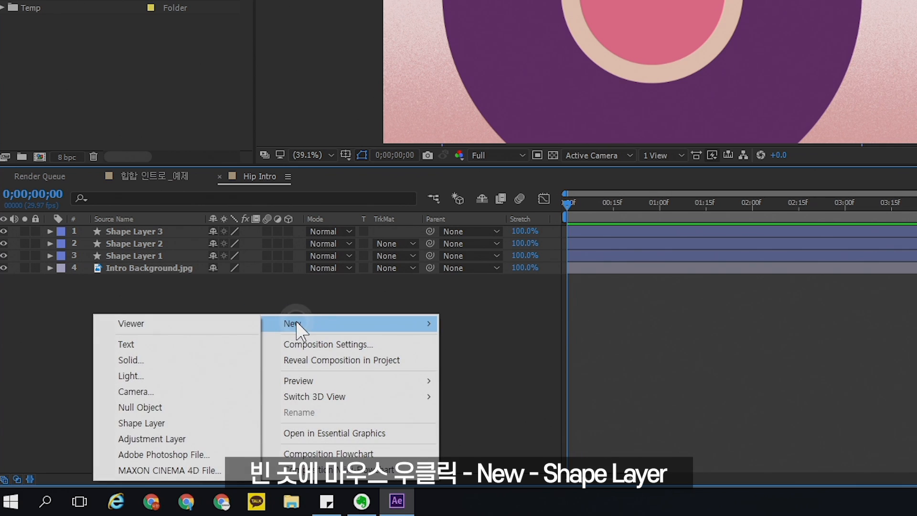
{"action": "left_click", "coordinate": [181, 423]}
{"action": "left_click", "coordinate": [37, 326]}
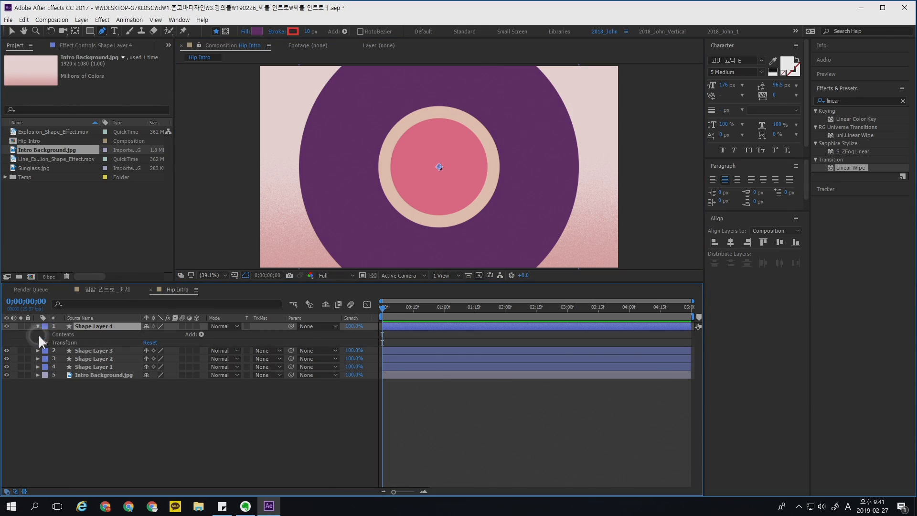
{"action": "left_click", "coordinate": [201, 334]}
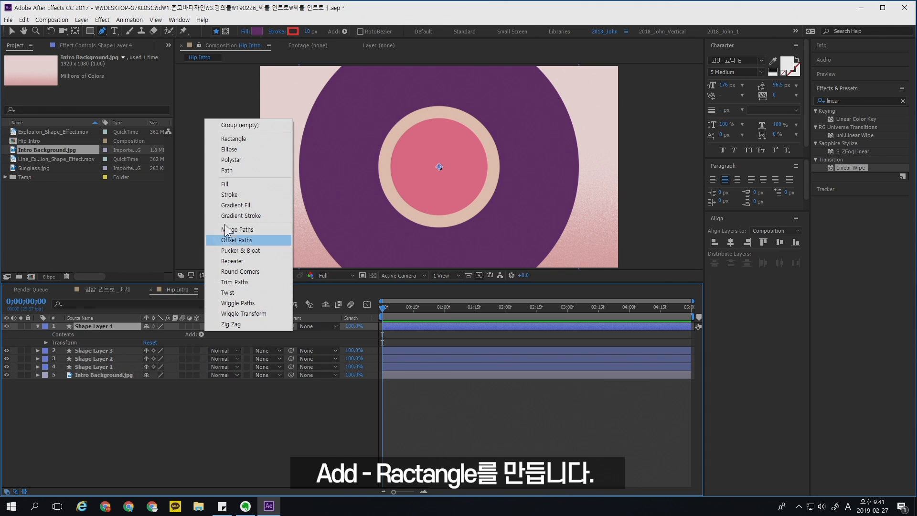
{"action": "left_click", "coordinate": [239, 140]}
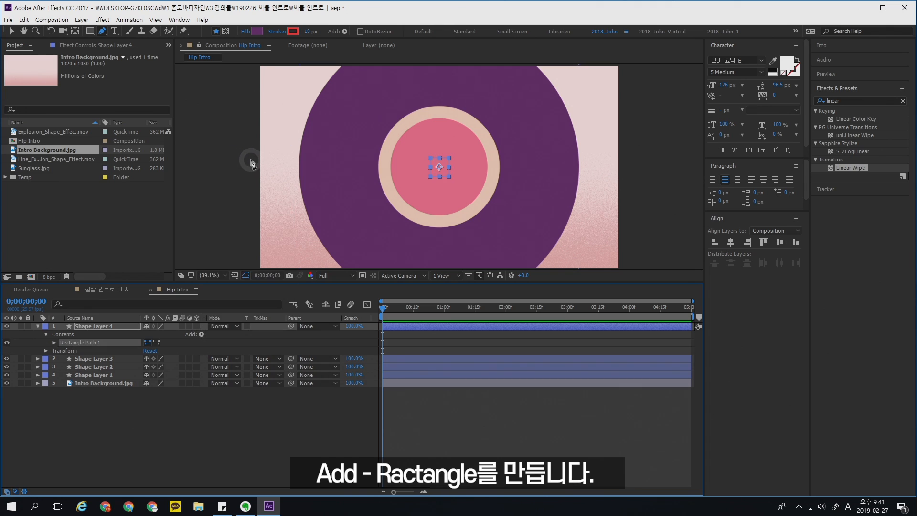
Unlink the rectangle path's size proportions and stretch it to about 759 x 170.
{"action": "left_click", "coordinate": [55, 342]}
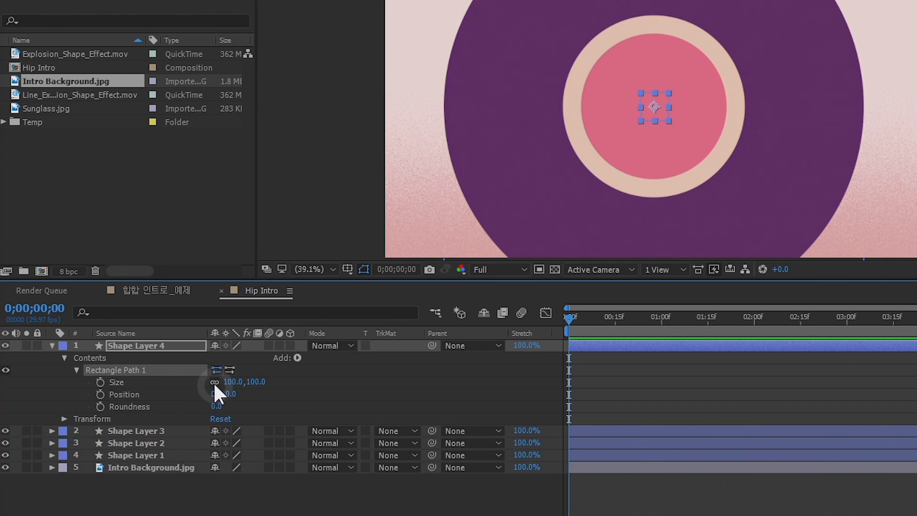
{"action": "left_click", "coordinate": [215, 382]}
{"action": "left_click_drag", "start_coordinate": [230, 382], "coordinate": [382, 382]}
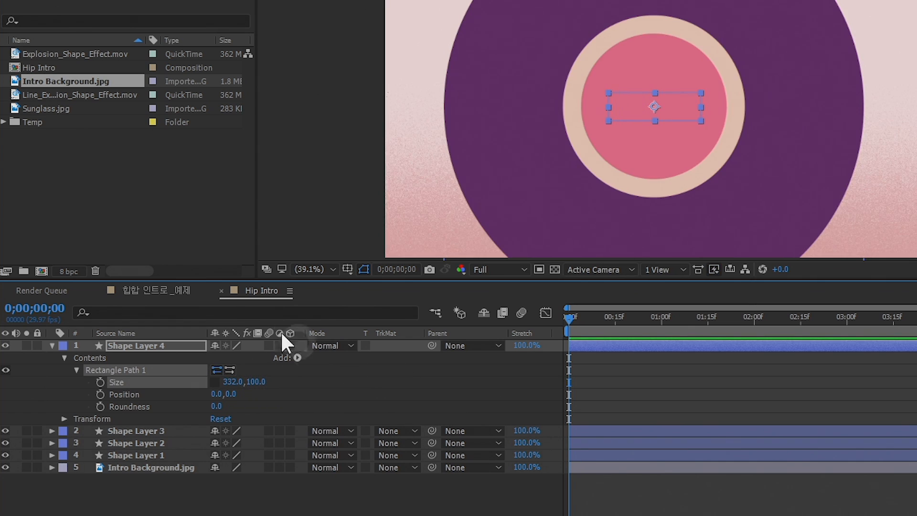
{"action": "mouse_move", "coordinate": [262, 382]}
{"action": "left_mouse_down"}
{"action": "mouse_move", "coordinate": [516, 352]}
{"action": "mouse_move", "coordinate": [254, 381]}
{"action": "mouse_move", "coordinate": [264, 376]}
{"action": "left_mouse_up"}
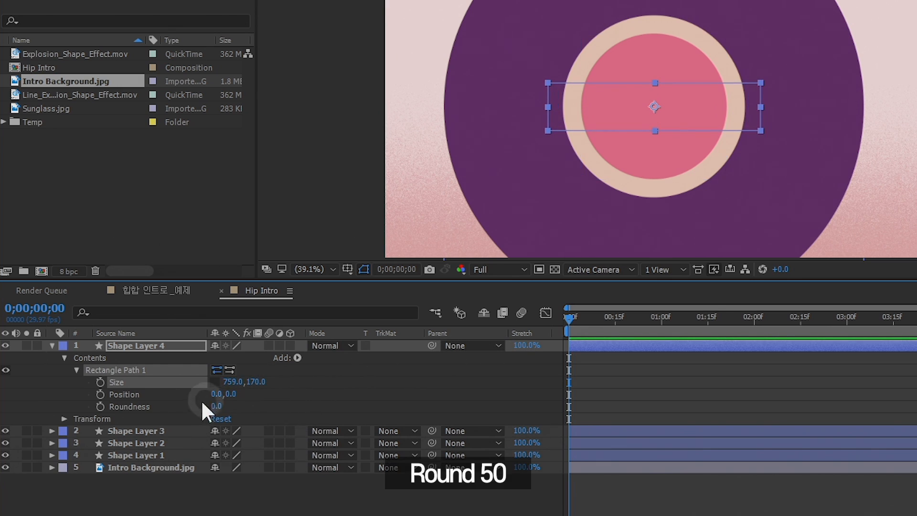
Set the rectangle path's roundness to 50 and its size to 760 x 170.
{"action": "left_click", "coordinate": [218, 407]}
{"action": "type", "text": "50"}
{"action": "key", "text": "Return"}
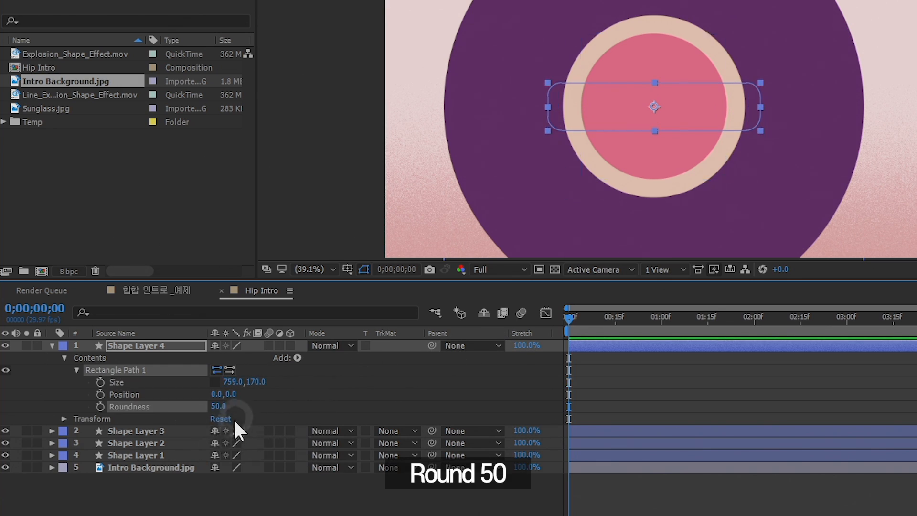
{"action": "left_click", "coordinate": [233, 381]}
{"action": "type", "text": "760"}
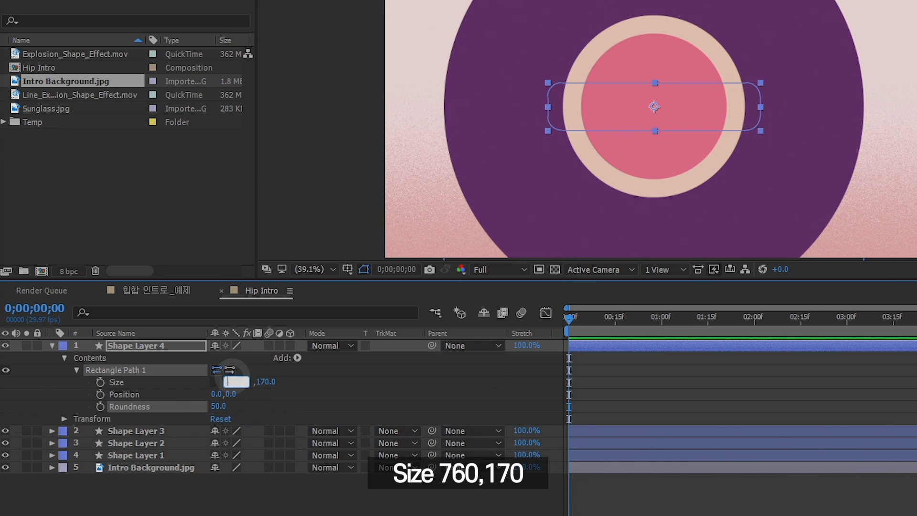
{"action": "key", "text": "Tab"}
{"action": "type", "text": "1"}
{"action": "key", "text": "Return"}
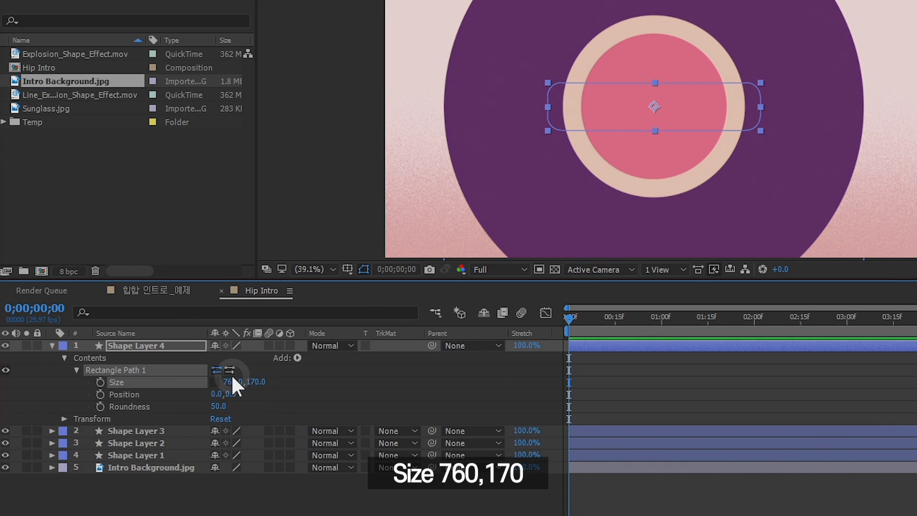
Add a fill to the rounded rectangle and change its color to near-black.
{"action": "left_click", "coordinate": [297, 358]}
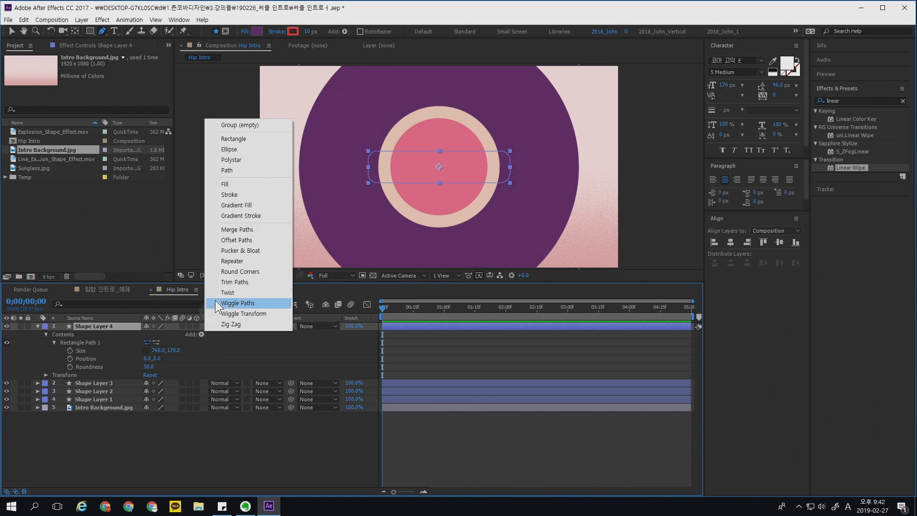
{"action": "left_click", "coordinate": [245, 185]}
{"action": "left_click", "coordinate": [149, 399]}
{"action": "mouse_move", "coordinate": [537, 246]}
{"action": "left_mouse_down"}
{"action": "mouse_move", "coordinate": [506, 291]}
{"action": "mouse_move", "coordinate": [514, 274]}
{"action": "left_mouse_up"}
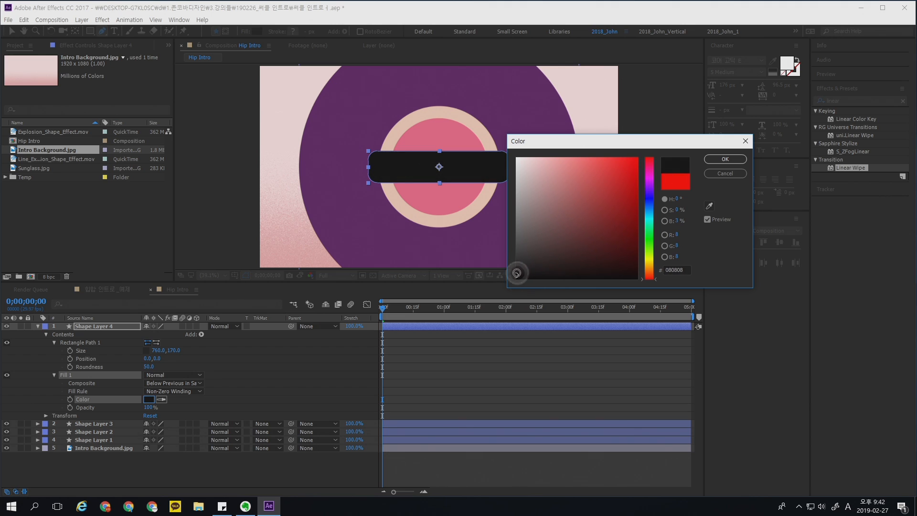
{"action": "left_click", "coordinate": [721, 159]}
{"action": "left_click", "coordinate": [437, 470]}
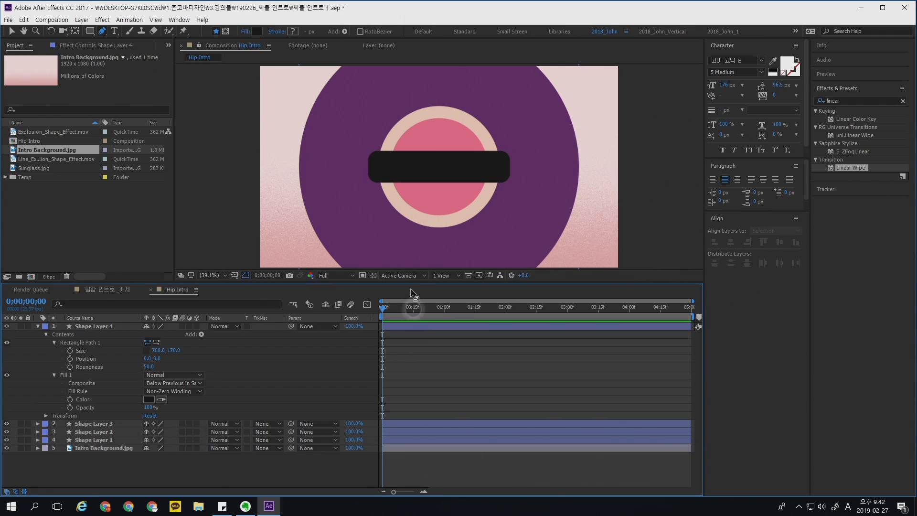
Create the text INTRO with the Type tool and move it to the center of the black bar.
{"action": "left_click", "coordinate": [113, 30]}
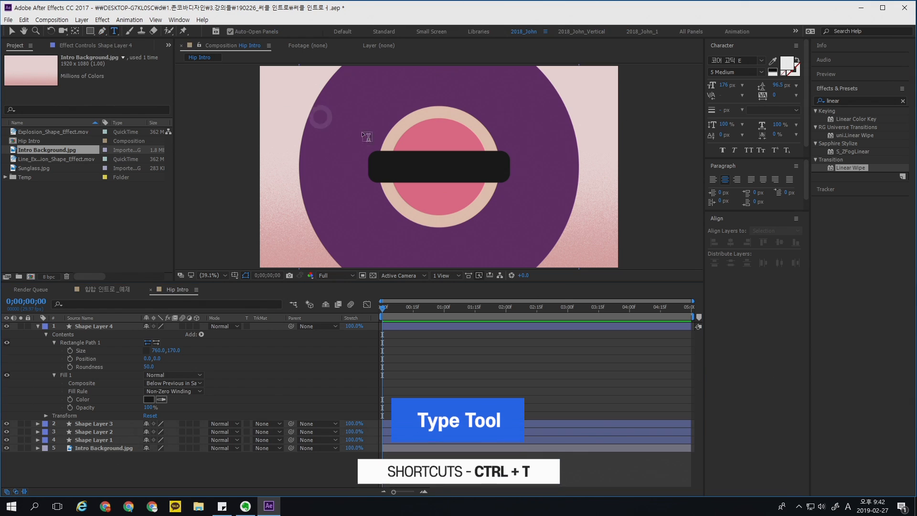
{"action": "left_click", "coordinate": [386, 170]}
{"action": "type", "text": "INTRO"}
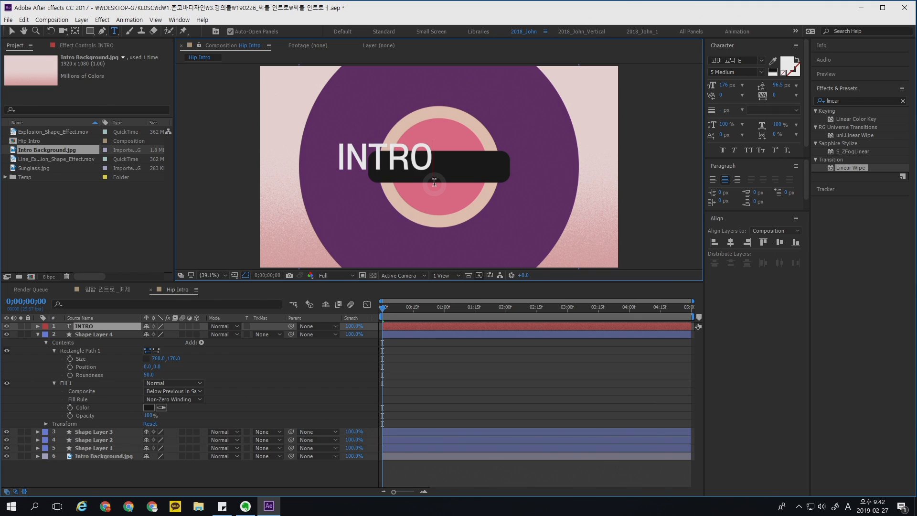
{"action": "key", "text": "KP_Enter"}
{"action": "key", "text": "v"}
{"action": "left_click_drag", "start_coordinate": [403, 156], "coordinate": [456, 167]}
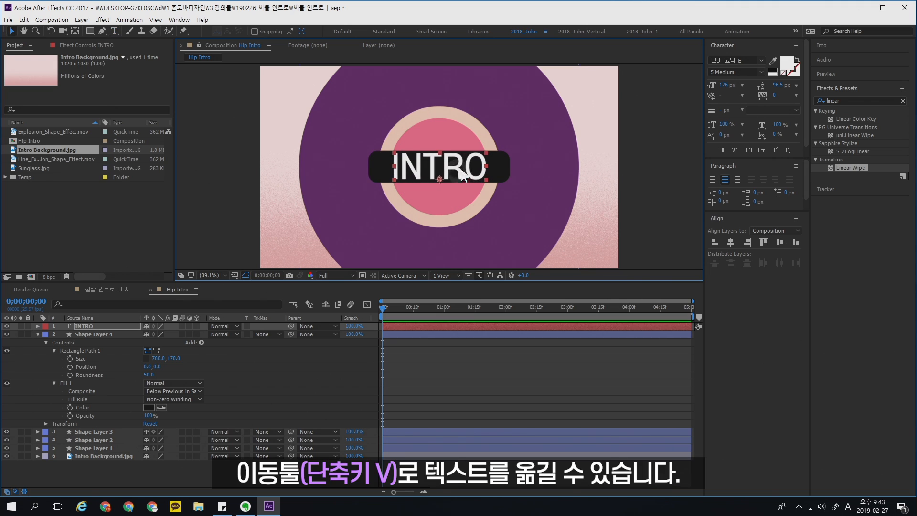
Set the INTRO text's font style to Bold and its tracking to -25.
{"action": "left_click", "coordinate": [761, 60]}
{"action": "left_click", "coordinate": [743, 73]}
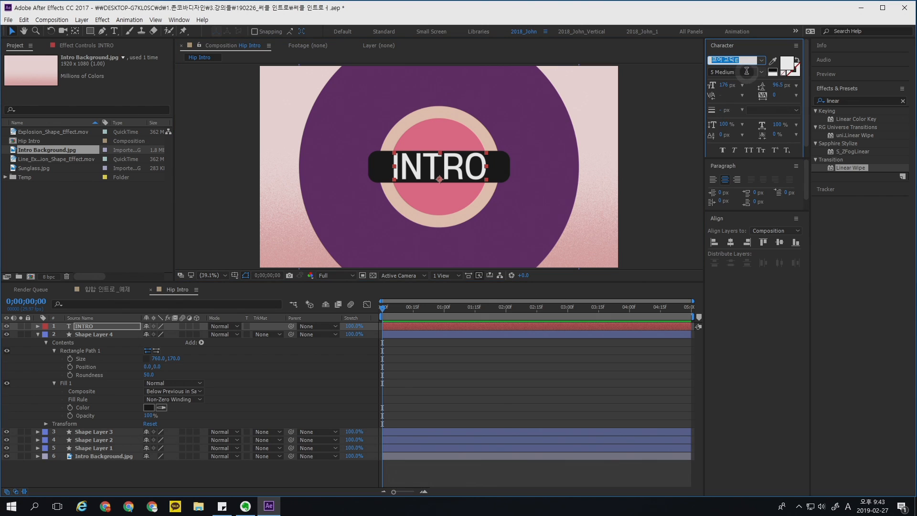
{"action": "left_click", "coordinate": [761, 72]}
{"action": "left_click", "coordinate": [735, 135]}
{"action": "left_click", "coordinate": [784, 94]}
{"action": "type", "text": "-25"}
{"action": "key", "text": "Return"}
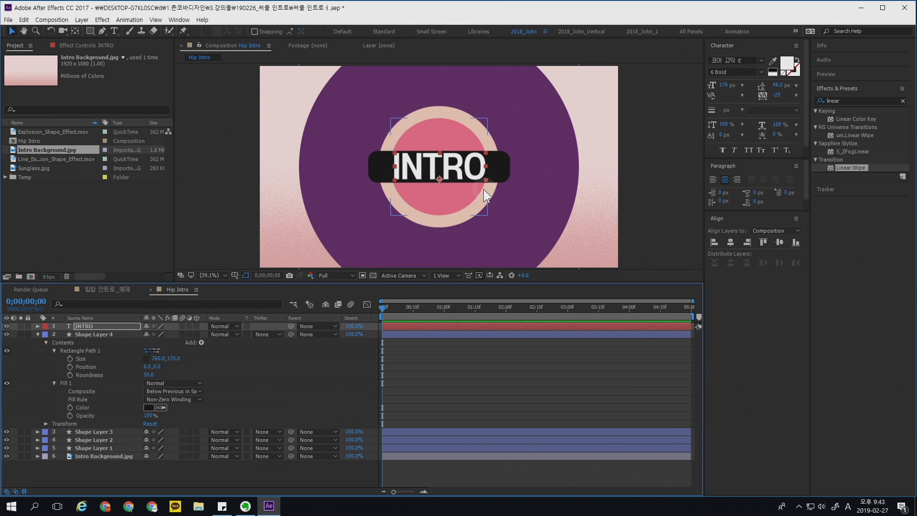
Enlarge the INTRO text to 216 px, switch its style to Medium, and position it slightly above the bar's center.
{"action": "left_click_drag", "start_coordinate": [725, 85], "coordinate": [744, 86]}
{"action": "left_click_drag", "start_coordinate": [477, 172], "coordinate": [477, 170]}
{"action": "left_click", "coordinate": [760, 71]}
{"action": "left_click", "coordinate": [741, 121]}
{"action": "left_click_drag", "start_coordinate": [474, 153], "coordinate": [474, 152]}
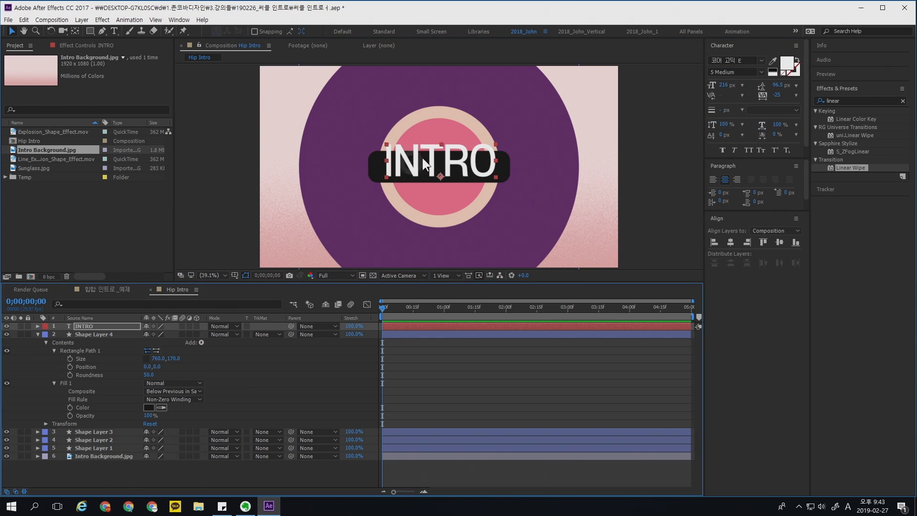
Collapse the bar's shape layer, then add a Stroke layer style to the INTRO text and expand its properties.
{"action": "left_click", "coordinate": [109, 325]}
{"action": "left_click", "coordinate": [37, 334]}
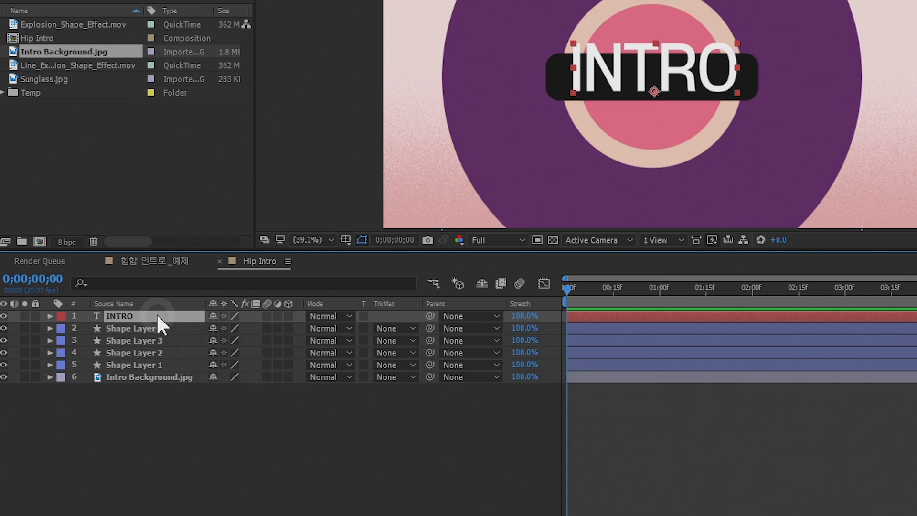
{"action": "right_click", "coordinate": [158, 315]}
{"action": "mouse_move", "coordinate": [246, 184]}
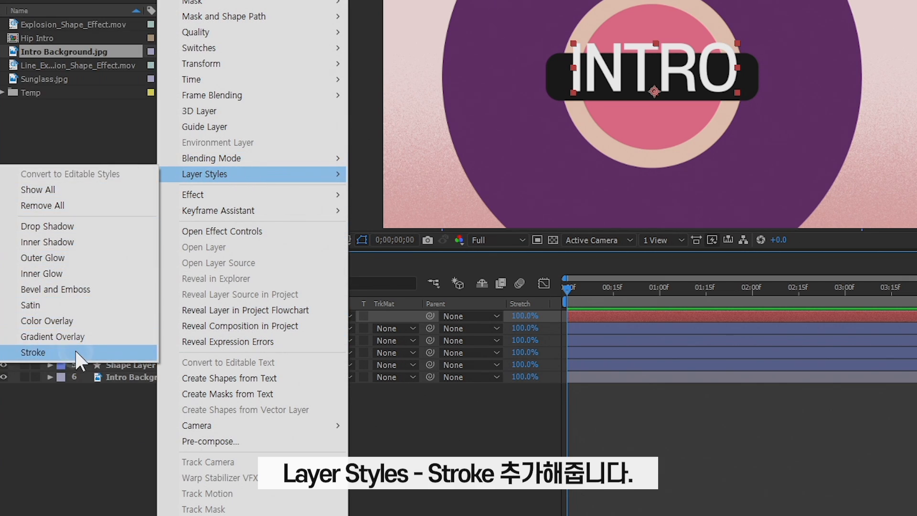
{"action": "left_click", "coordinate": [74, 352]}
{"action": "left_click", "coordinate": [185, 404]}
{"action": "left_click", "coordinate": [74, 377]}
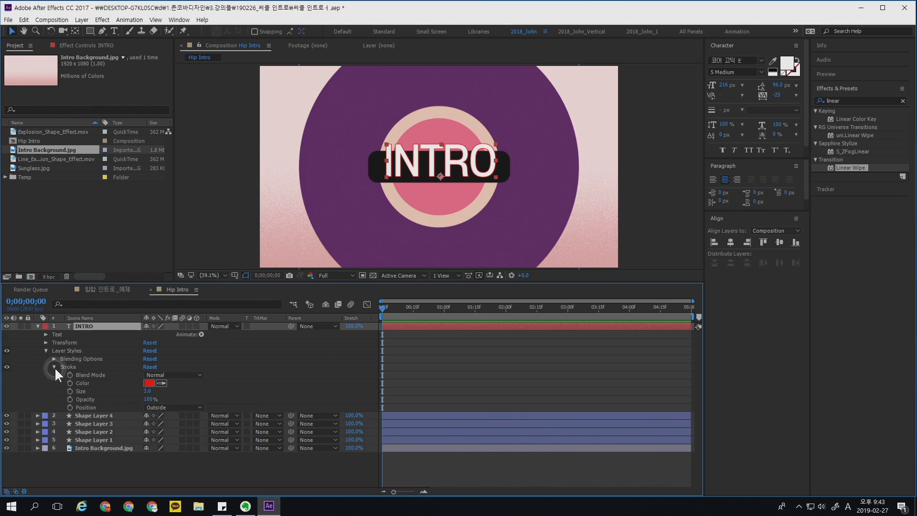
Sample the black bar as the text stroke's color, set the stroke size to 4, and collapse the text layer.
{"action": "left_click", "coordinate": [161, 383]}
{"action": "left_click", "coordinate": [377, 178]}
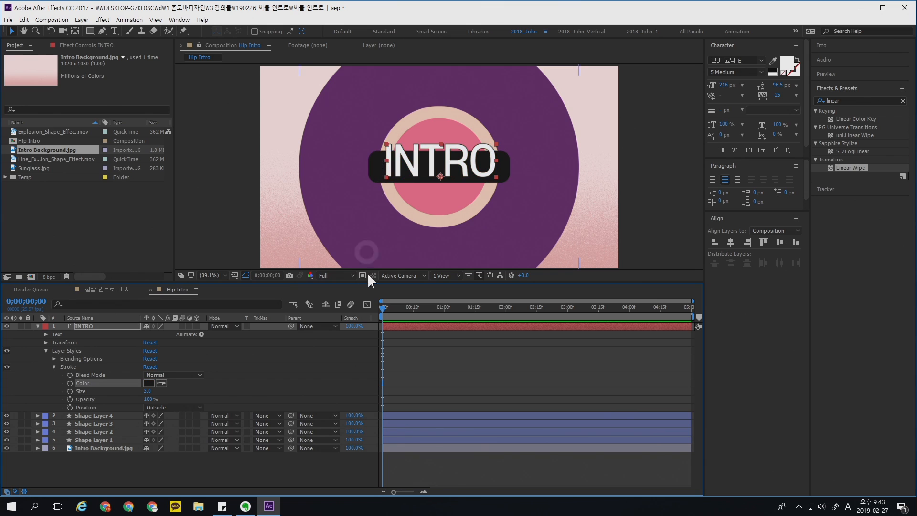
{"action": "left_click", "coordinate": [148, 391]}
{"action": "type", "text": "4"}
{"action": "key", "text": "Return"}
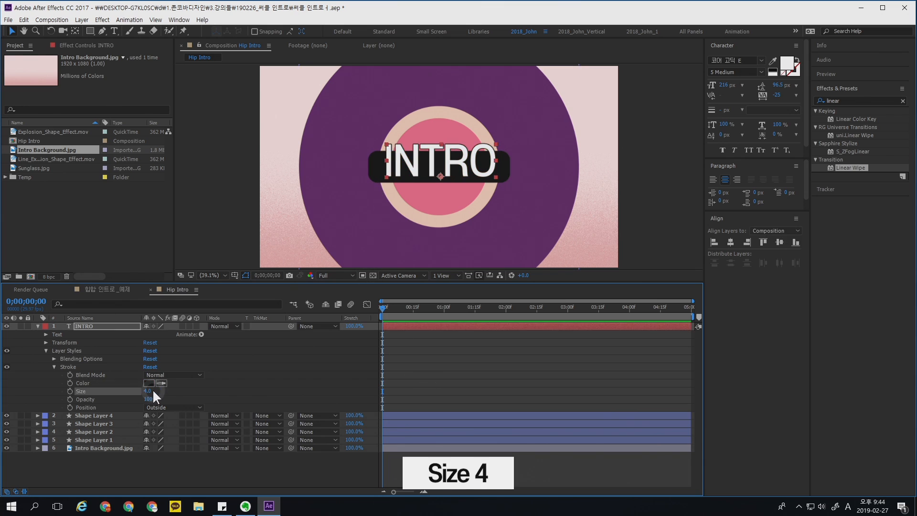
{"action": "left_click", "coordinate": [37, 326]}
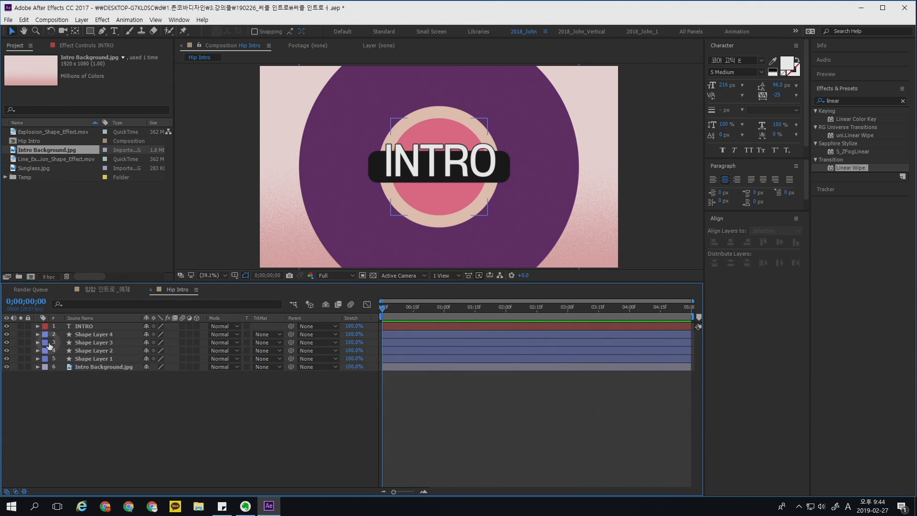
Pre-compose the INTRO text and the black bar's shape layer into a new composition named Text.
{"action": "left_click", "coordinate": [87, 334]}
{"action": "left_click", "coordinate": [87, 326], "text": "shift"}
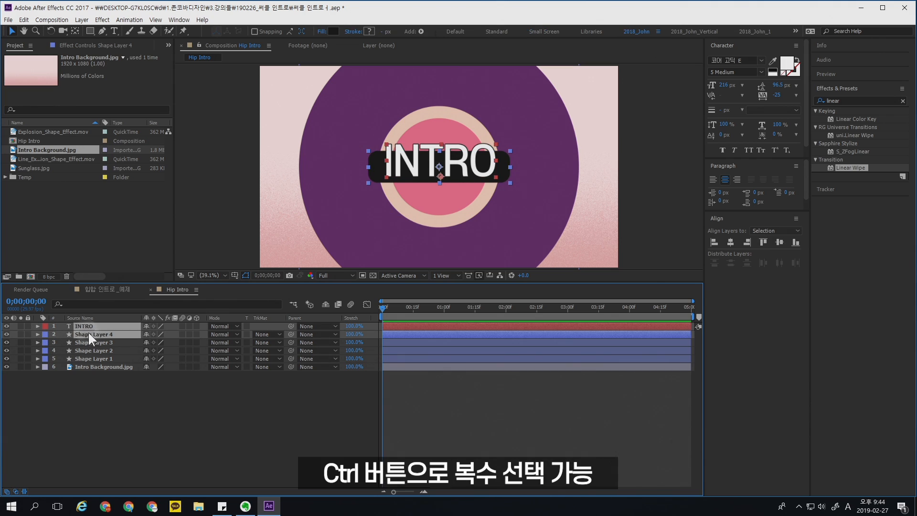
{"action": "left_click", "coordinate": [81, 20]}
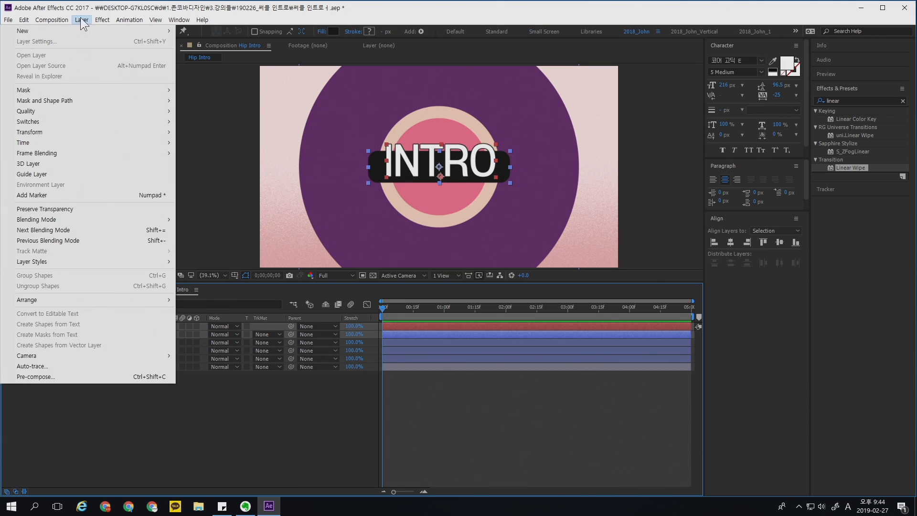
{"action": "left_click", "coordinate": [97, 375]}
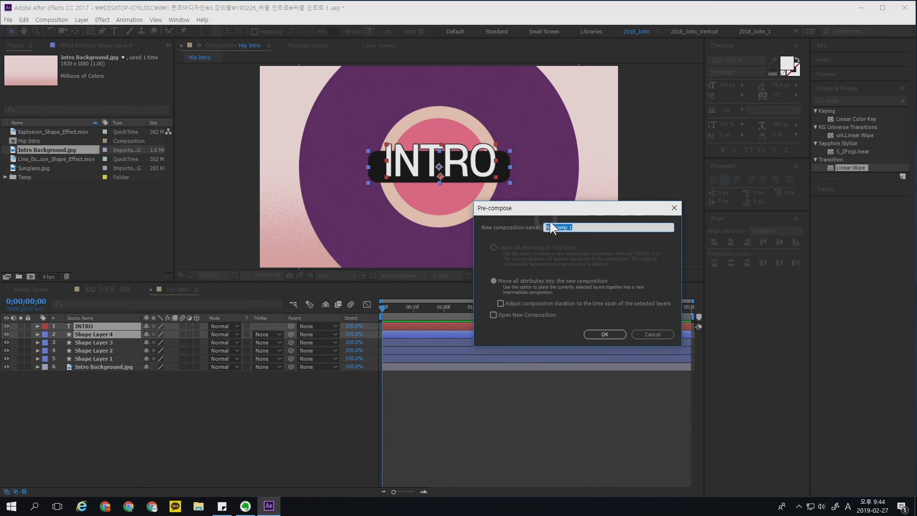
{"action": "type", "text": "Text"}
{"action": "key", "text": "Return"}
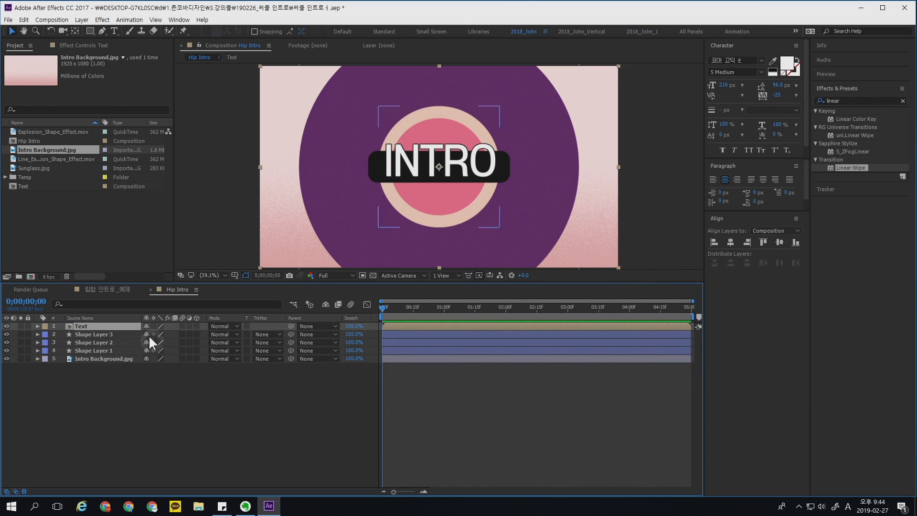
Toggle the Text layer's visibility off and on to check which elements it contains.
{"action": "left_click", "coordinate": [6, 326]}
{"action": "left_click", "coordinate": [7, 325]}
{"action": "left_click", "coordinate": [6, 325]}
{"action": "left_click", "coordinate": [6, 326]}
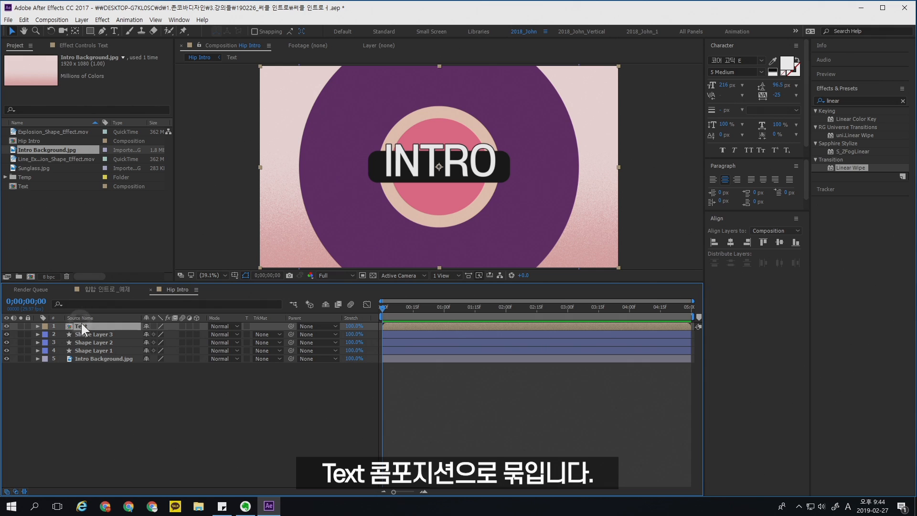
Try replacing the INTRO text with "dfdfdfdf" inside the Text composition, undo it, and return to Hip Intro.
{"action": "double_click", "coordinate": [95, 326]}
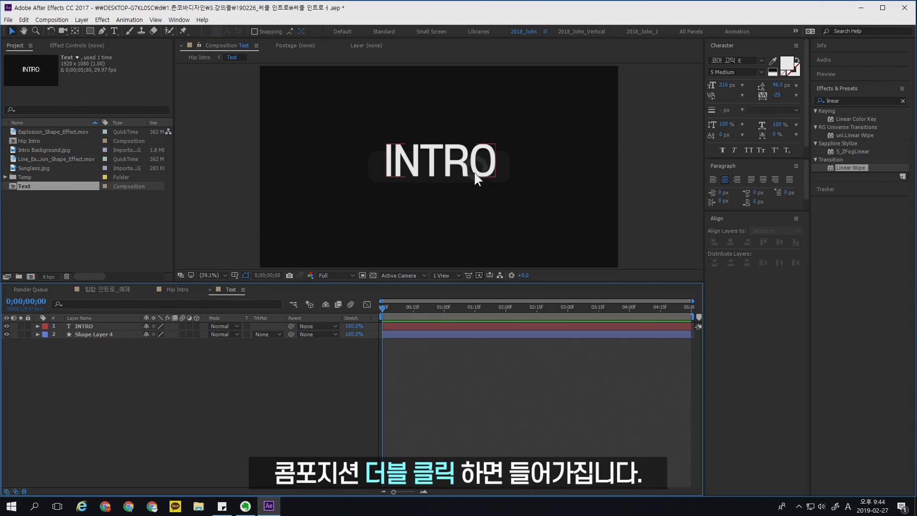
{"action": "double_click", "coordinate": [85, 324]}
{"action": "type", "text": "dfdfdfdf"}
{"action": "key", "text": "ctrl+z"}
{"action": "left_click", "coordinate": [114, 382]}
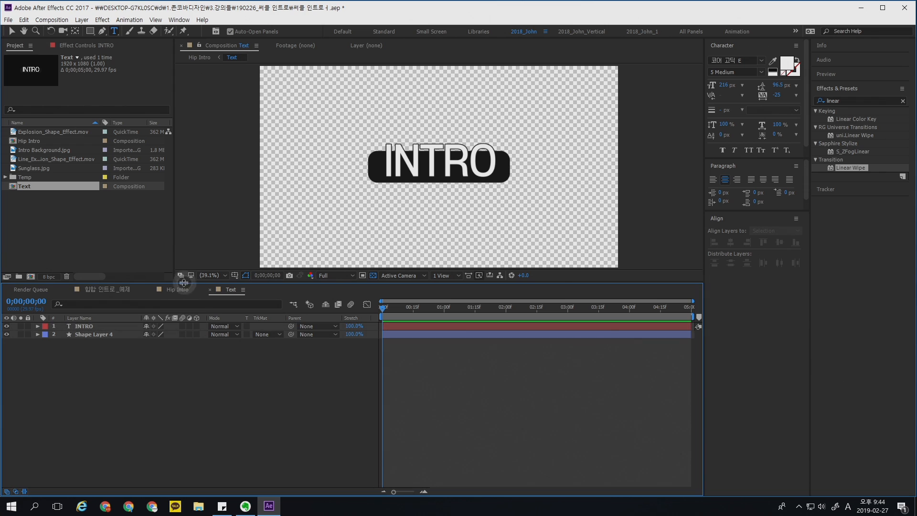
{"action": "left_click", "coordinate": [185, 291]}
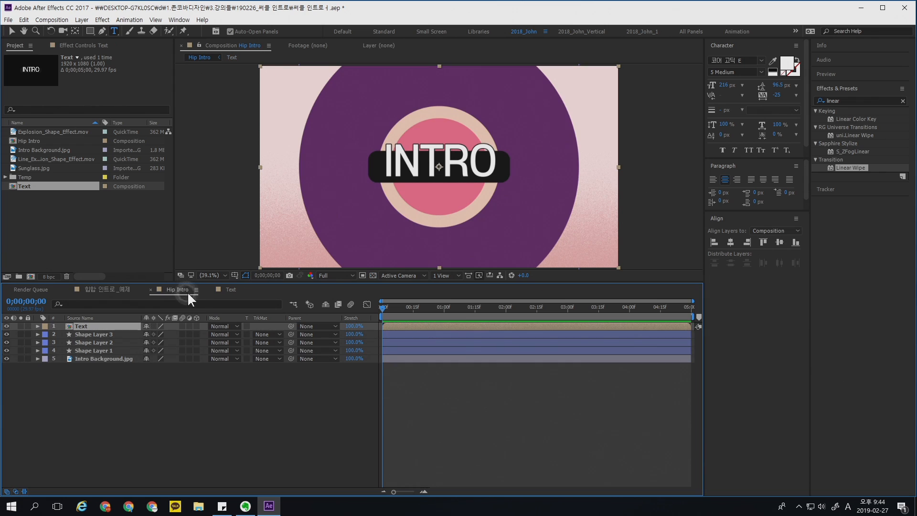
Add a Stroke layer style to the Text composition layer and set the stroke color to white (FFFFFF).
{"action": "right_click", "coordinate": [107, 325]}
{"action": "mouse_move", "coordinate": [141, 232]}
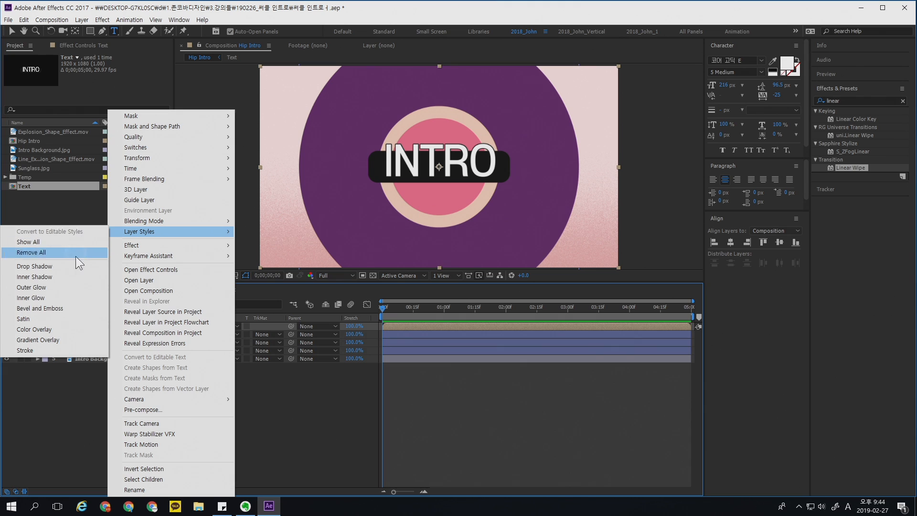
{"action": "left_click", "coordinate": [59, 350]}
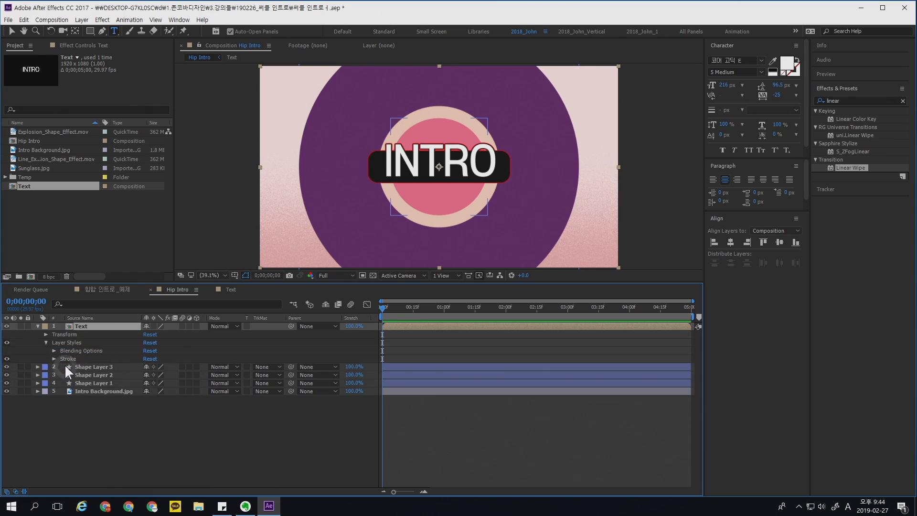
{"action": "left_click", "coordinate": [53, 358]}
{"action": "left_click", "coordinate": [149, 375]}
{"action": "type", "text": "FFFFFF"}
{"action": "key", "text": "Return"}
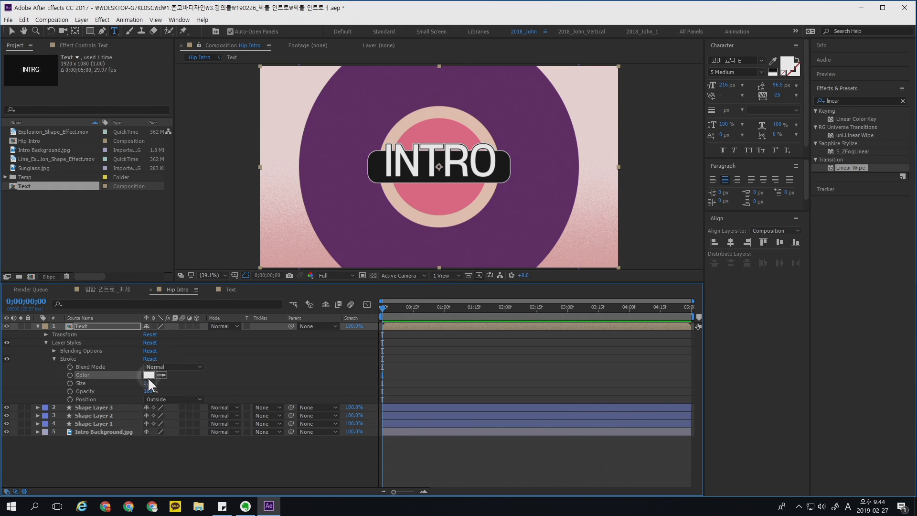
Set the Text layer's stroke size to 5 and collapse the layer's properties.
{"action": "left_click", "coordinate": [148, 383]}
{"action": "type", "text": "5"}
{"action": "key", "text": "Return"}
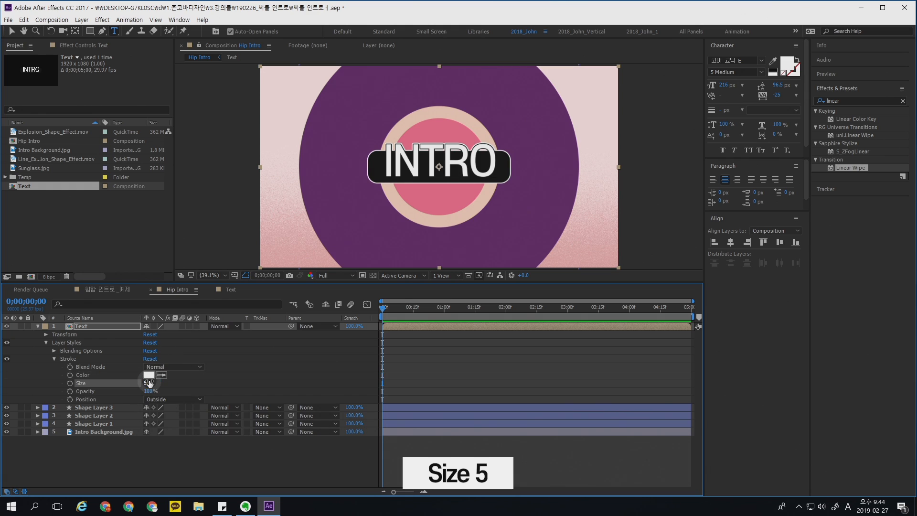
{"action": "left_click", "coordinate": [417, 375]}
{"action": "left_click", "coordinate": [38, 329]}
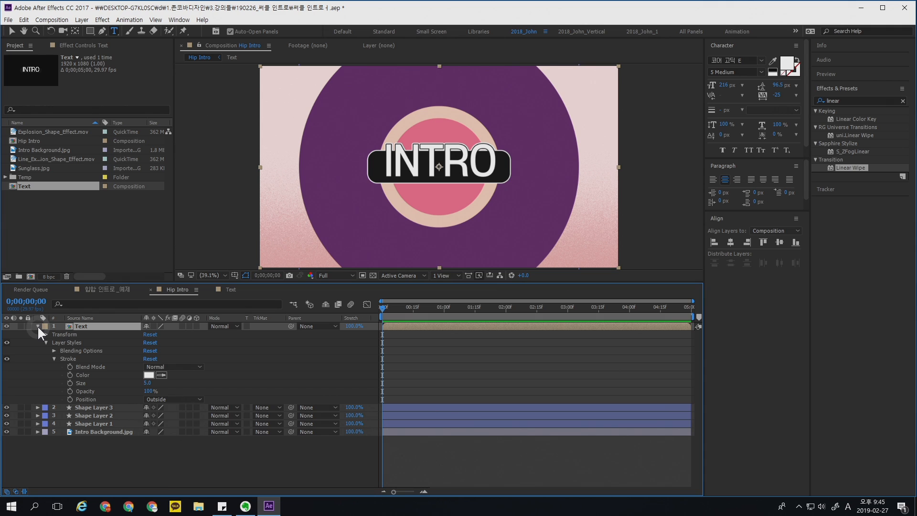
{"action": "left_click", "coordinate": [37, 327]}
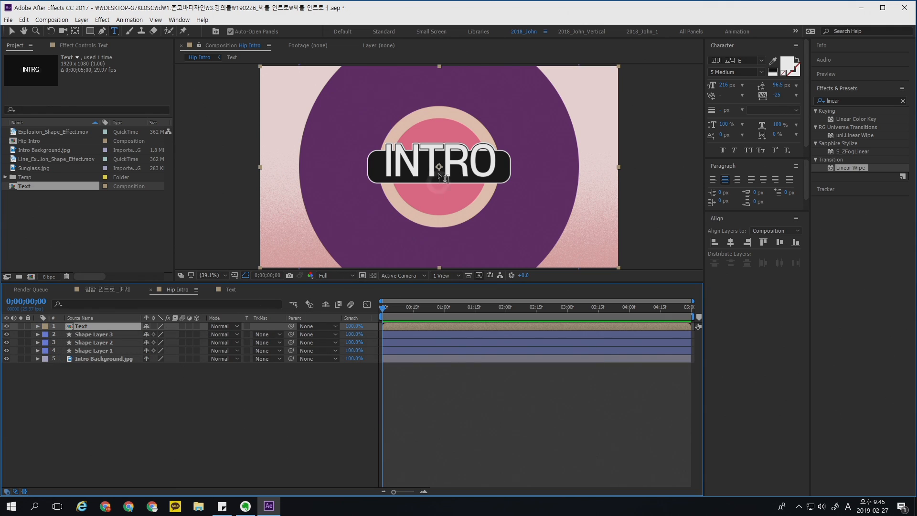
Glance at the finished example composition, then find the Transform effect and apply it to the Text layer in Hip Intro.
{"action": "left_click", "coordinate": [115, 289]}
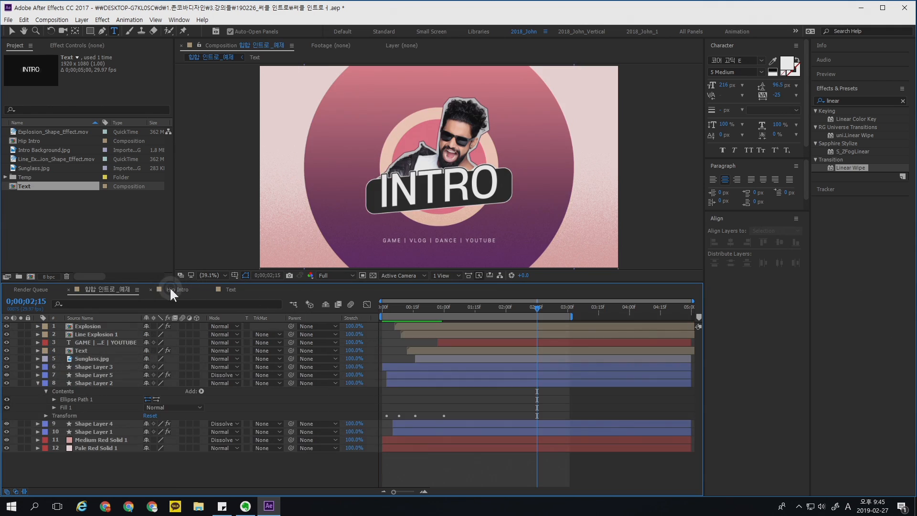
{"action": "left_click", "coordinate": [170, 287]}
{"action": "left_click", "coordinate": [833, 102]}
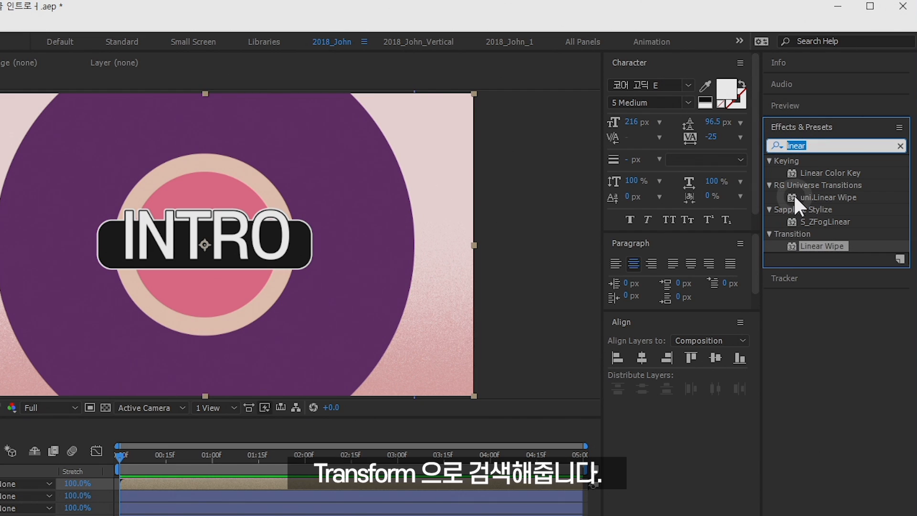
{"action": "type", "text": "transform"}
{"action": "left_click", "coordinate": [813, 173]}
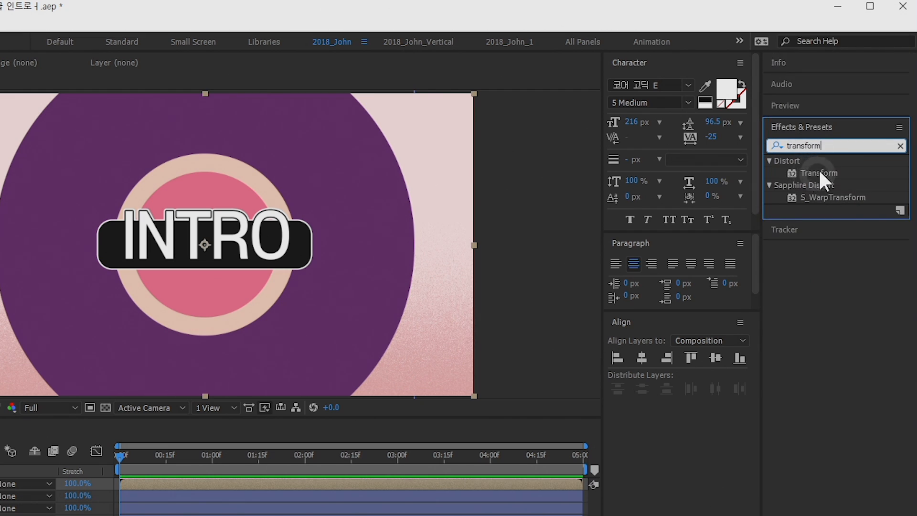
{"action": "left_click_drag", "start_coordinate": [812, 167], "coordinate": [124, 325]}
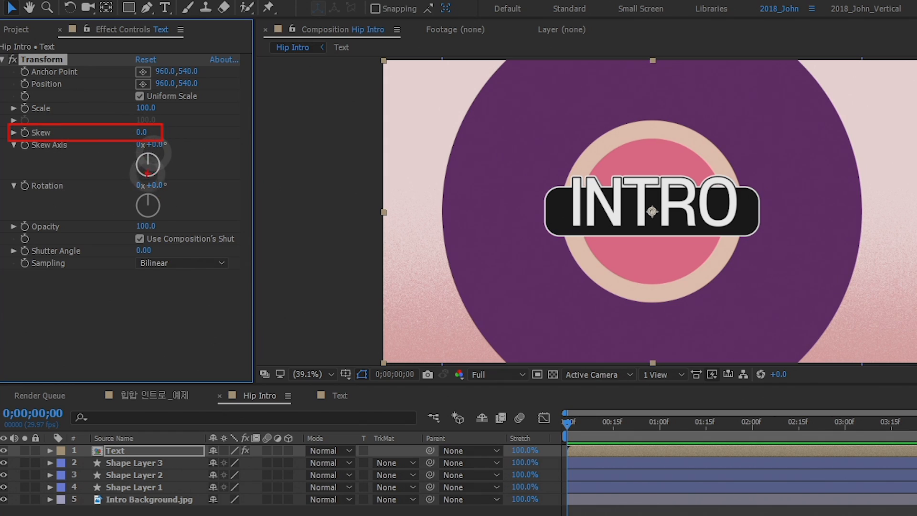
Set the Transform effect's Skew to -7 on the Text layer and move the layer slightly down.
{"action": "left_click_drag", "start_coordinate": [143, 133], "coordinate": [142, 136]}
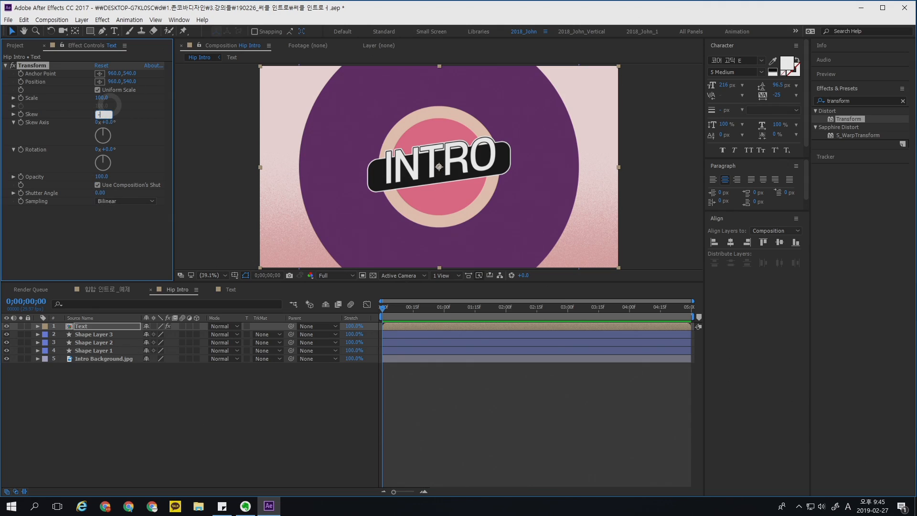
{"action": "type", "text": "7"}
{"action": "key", "text": "Return"}
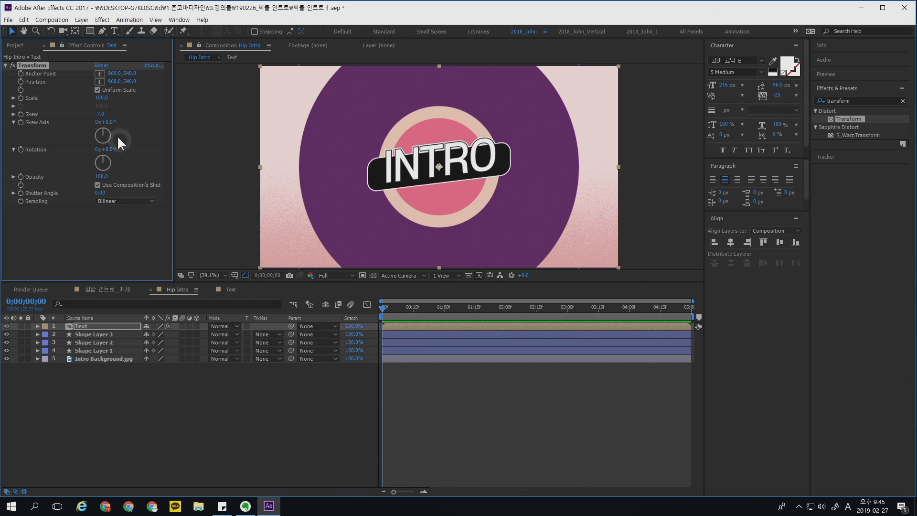
{"action": "left_click", "coordinate": [88, 325]}
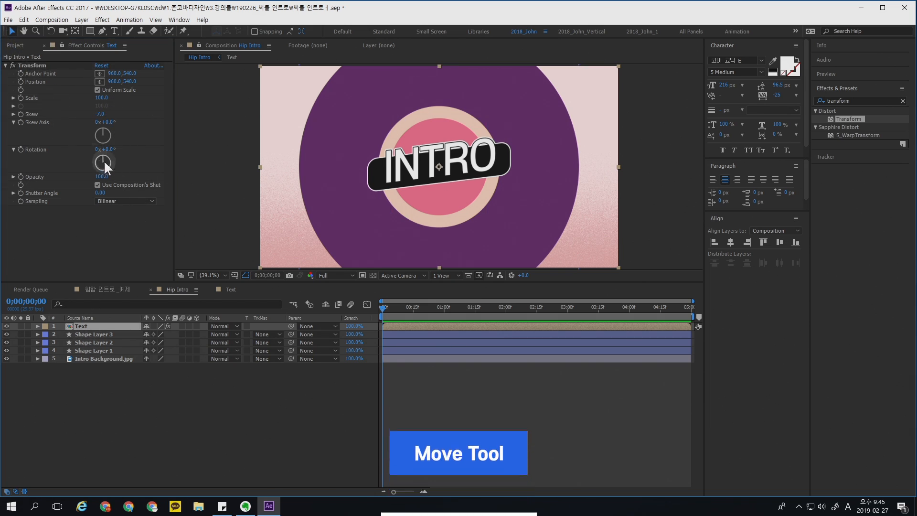
{"action": "left_click_drag", "start_coordinate": [464, 158], "coordinate": [461, 177]}
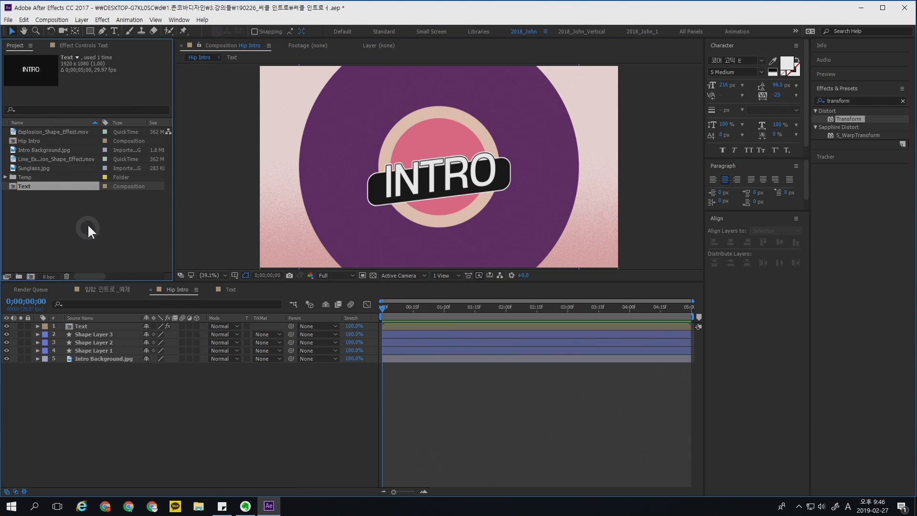
Add Sunglass.jpg to the timeline directly beneath the Text layer and move the photo slightly up.
{"action": "left_click", "coordinate": [52, 166]}
{"action": "left_click_drag", "start_coordinate": [62, 165], "coordinate": [92, 270]}
{"action": "left_click_drag", "start_coordinate": [91, 313], "coordinate": [93, 331]}
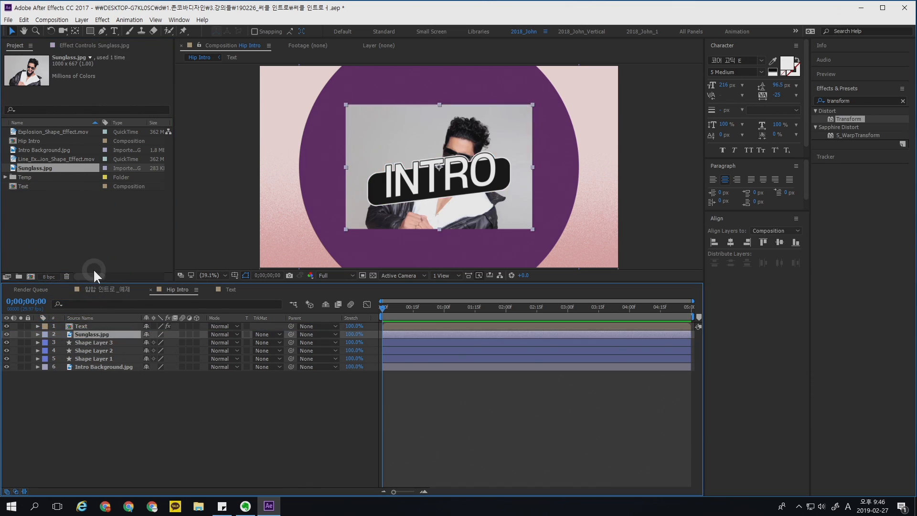
{"action": "mouse_move", "coordinate": [494, 157]}
{"action": "left_mouse_down"}
{"action": "mouse_move", "coordinate": [495, 117]}
{"action": "mouse_move", "coordinate": [496, 143]}
{"action": "left_mouse_up"}
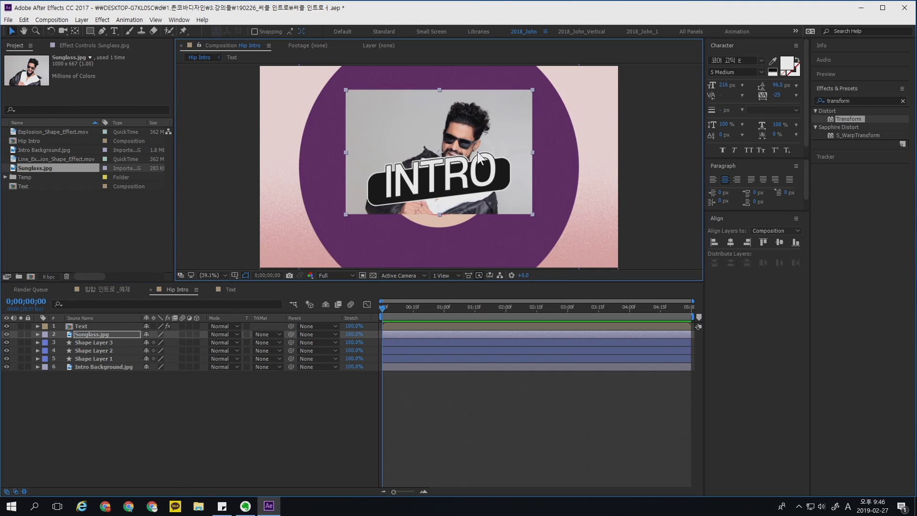
Move the Text layer down over the photo's lower edge, clear of the man's face, and fine-tune the photo's height.
{"action": "left_click", "coordinate": [103, 326]}
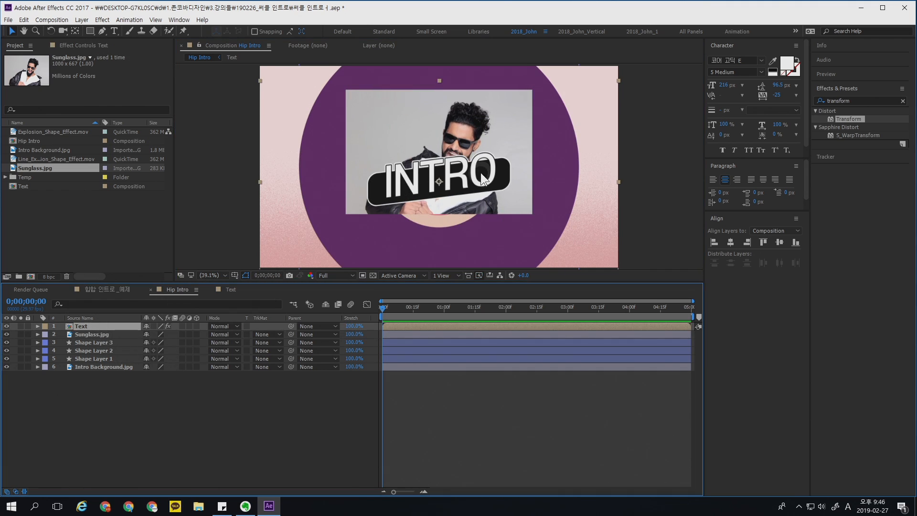
{"action": "left_click_drag", "start_coordinate": [478, 173], "coordinate": [478, 192]}
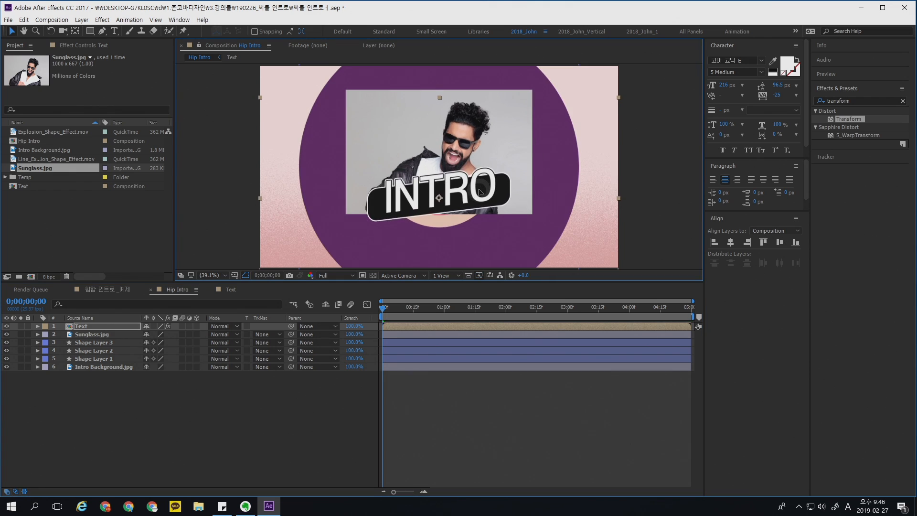
{"action": "left_click", "coordinate": [99, 334]}
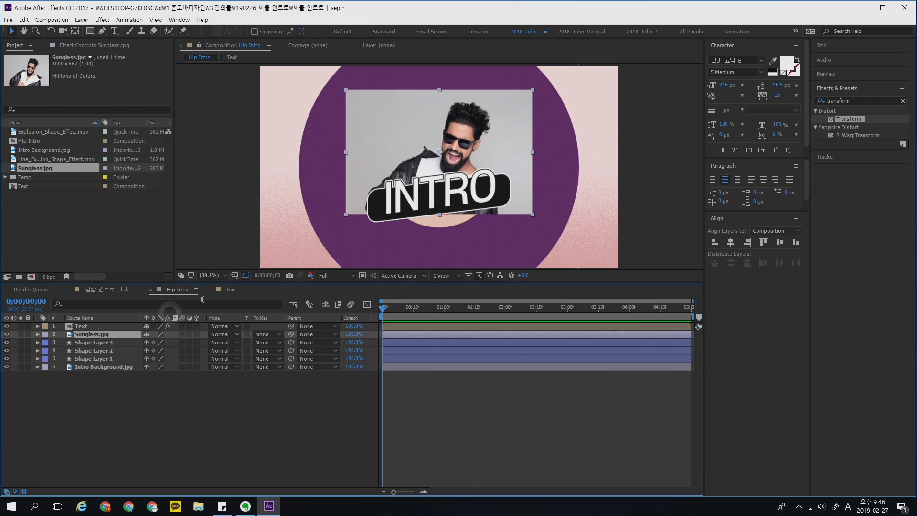
{"action": "left_click_drag", "start_coordinate": [493, 137], "coordinate": [499, 148]}
{"action": "key", "text": "ctrl+shift+c"}
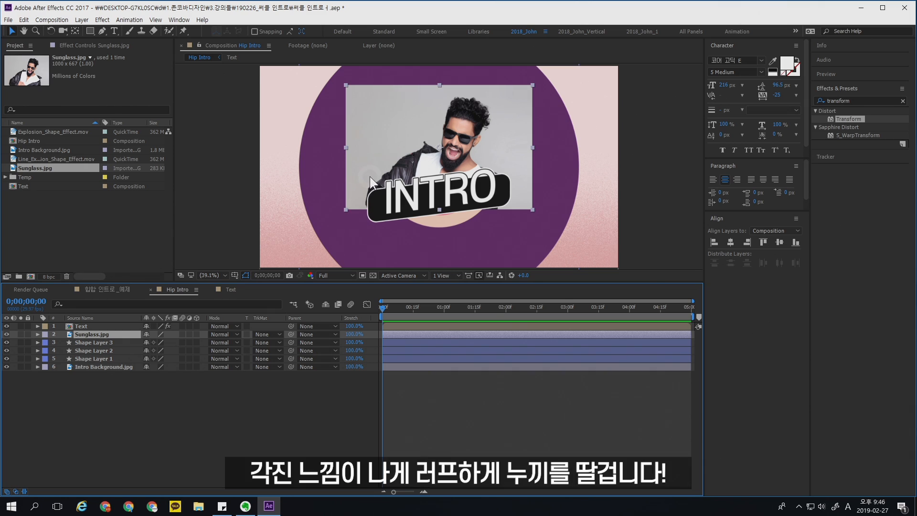
Hide the Text layer and start a rough, angular Pen tool mask on Sunglass.jpg, from the bottom edge up the jacket's left sleeve and shoulder.
{"action": "left_click", "coordinate": [103, 29]}
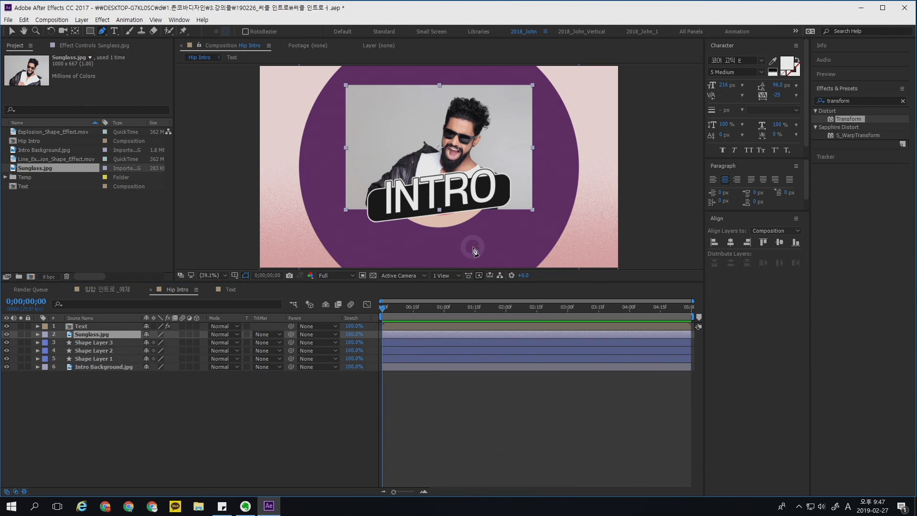
{"action": "key", "text": "ctrl+equal"}
{"action": "key", "text": "ctrl+equal"}
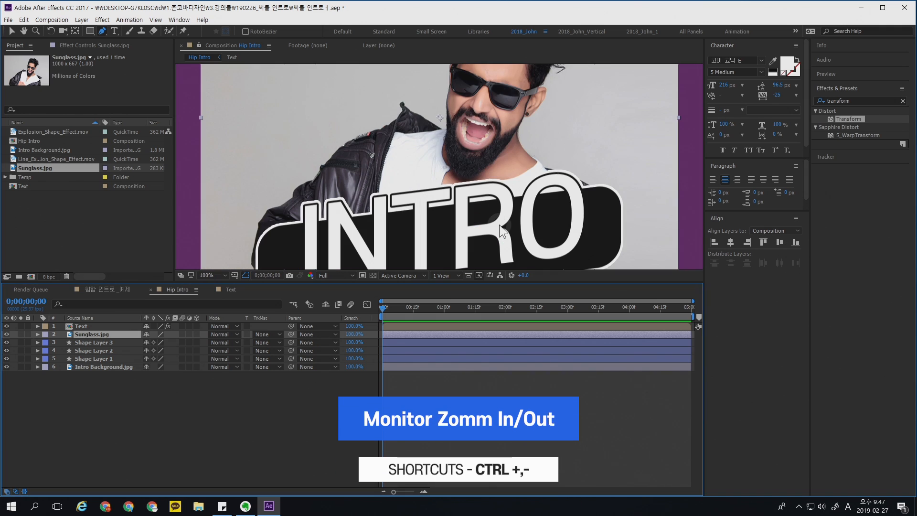
{"action": "key", "text": "space"}
{"action": "left_click_drag", "start_coordinate": [408, 174], "coordinate": [398, 153]}
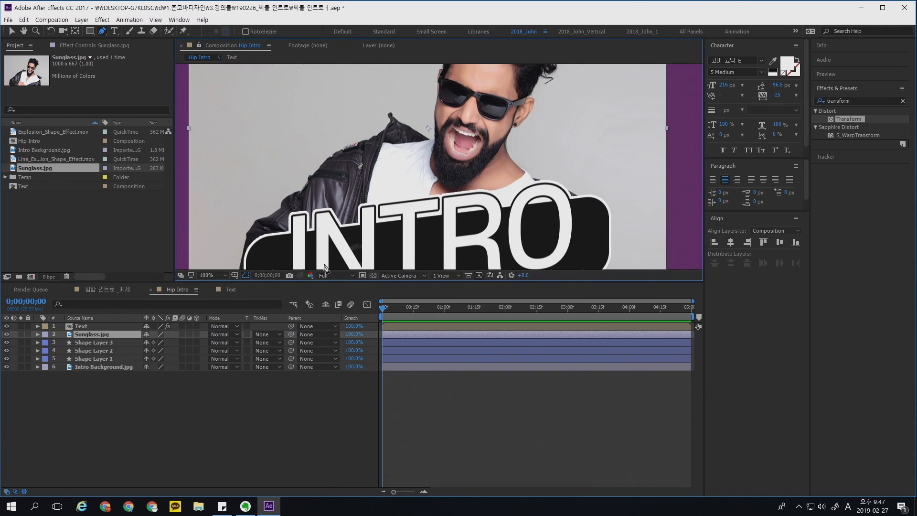
{"action": "left_click", "coordinate": [6, 326]}
{"action": "left_click_drag", "start_coordinate": [264, 275], "coordinate": [321, 224]}
{"action": "left_click", "coordinate": [295, 247]}
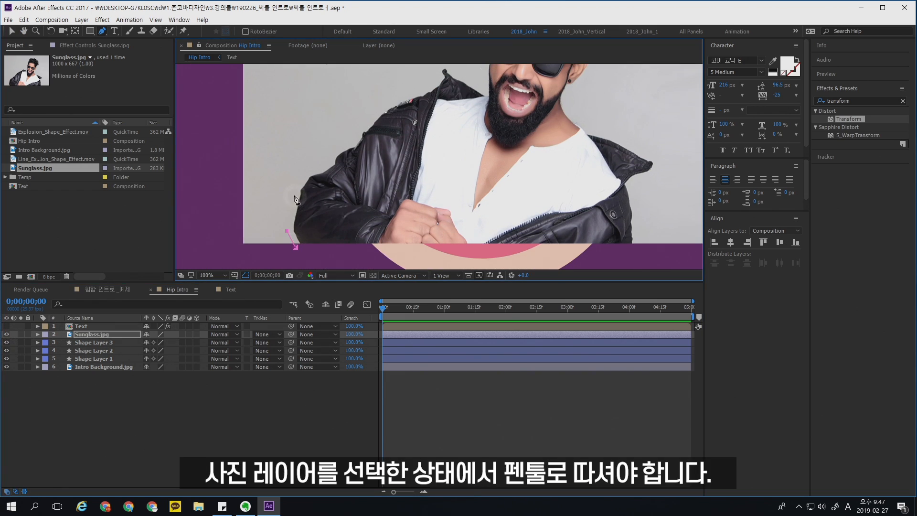
{"action": "left_click", "coordinate": [310, 168]}
{"action": "left_click", "coordinate": [351, 141]}
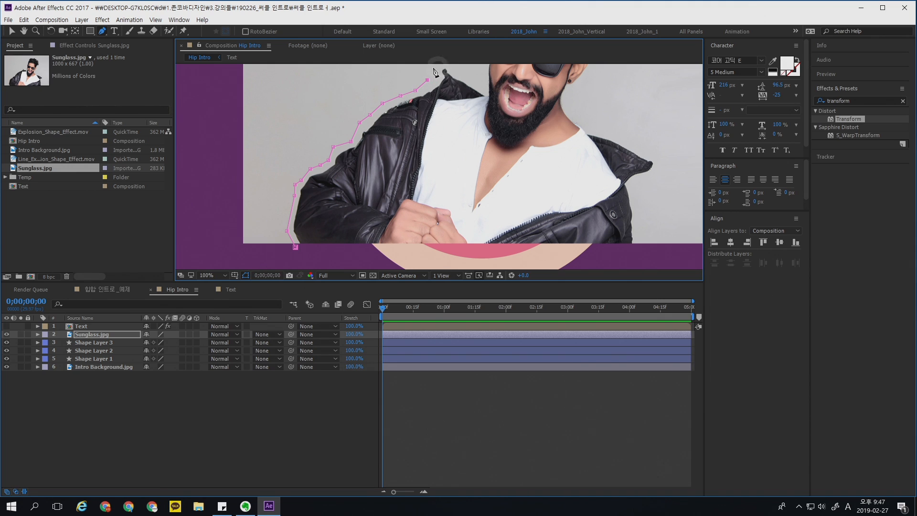
Continue the rough Sunglass.jpg mask over the raised jacket collar, up beside the man's face and around his hair.
{"action": "key", "text": "space"}
{"action": "left_click_drag", "start_coordinate": [458, 93], "coordinate": [367, 204]}
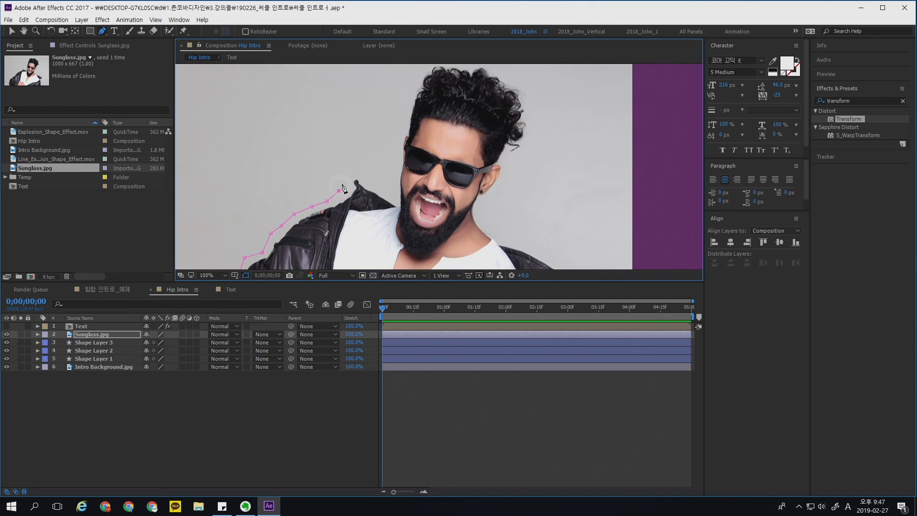
{"action": "left_click", "coordinate": [349, 182]}
{"action": "left_click", "coordinate": [346, 174]}
{"action": "left_click", "coordinate": [367, 181]}
{"action": "left_click", "coordinate": [380, 189]}
{"action": "left_click", "coordinate": [393, 198]}
{"action": "left_click", "coordinate": [393, 182]}
{"action": "left_click", "coordinate": [397, 165]}
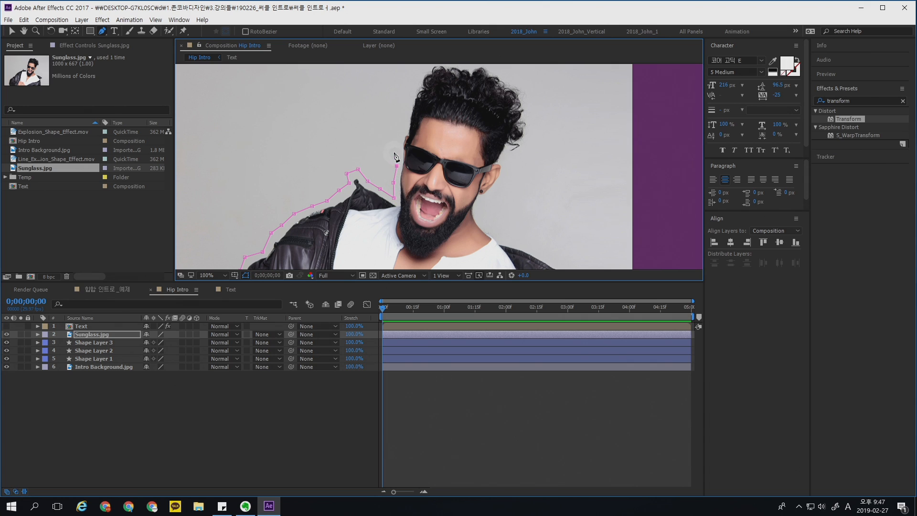
{"action": "left_click", "coordinate": [399, 130]}
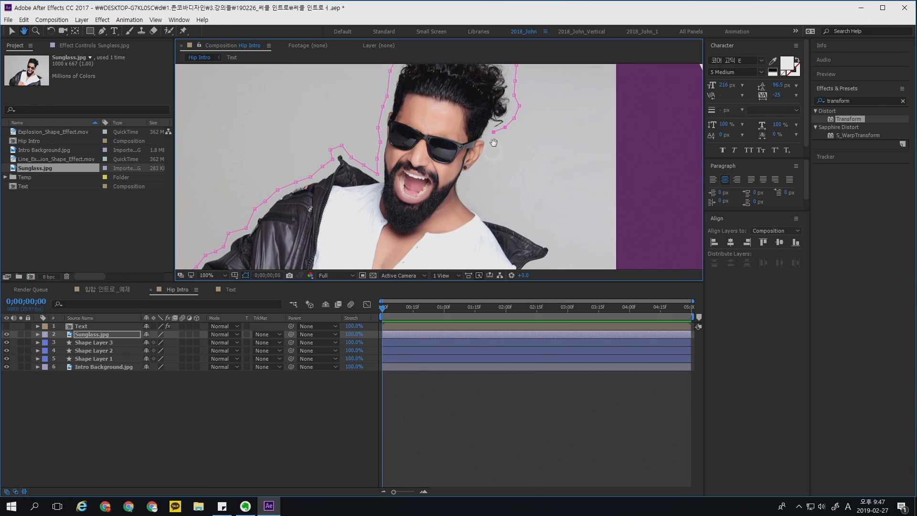
Extend the mask down the neck and along the jacket's right shoulder and sleeve, closing the path below the photo's lower edge.
{"action": "scroll", "coordinate": [520, 207], "scroll_direction": "down", "scroll_amount": 2}
{"action": "left_click", "coordinate": [532, 213]}
{"action": "left_click", "coordinate": [547, 222]}
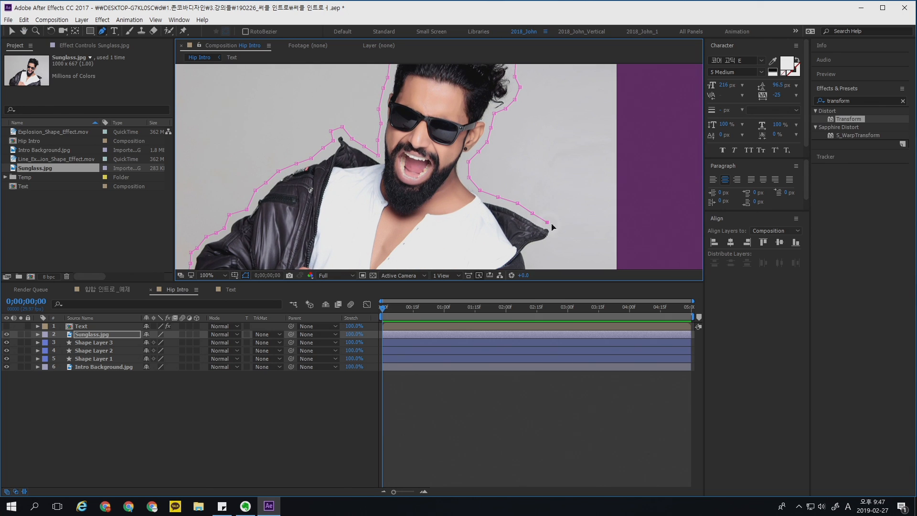
{"action": "left_click_drag", "start_coordinate": [547, 260], "coordinate": [553, 169]}
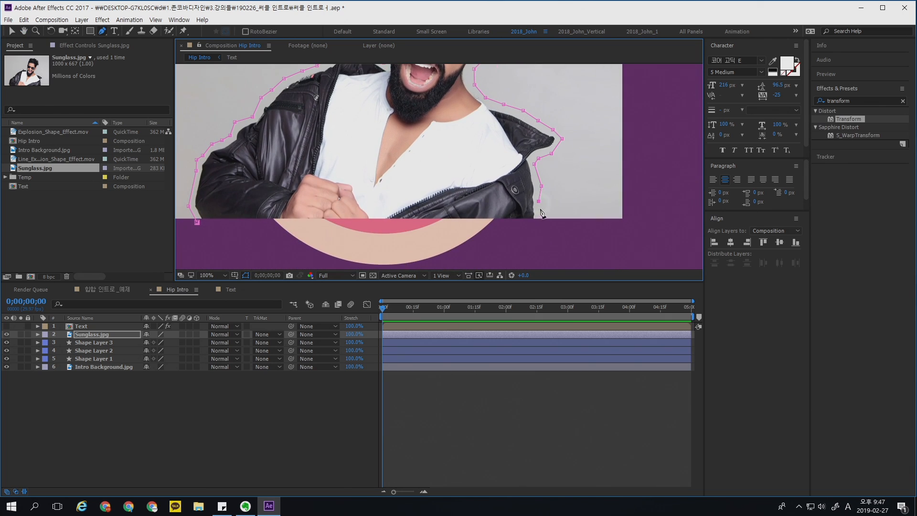
{"action": "left_click", "coordinate": [537, 232]}
{"action": "left_click_drag", "start_coordinate": [361, 239], "coordinate": [545, 241]}
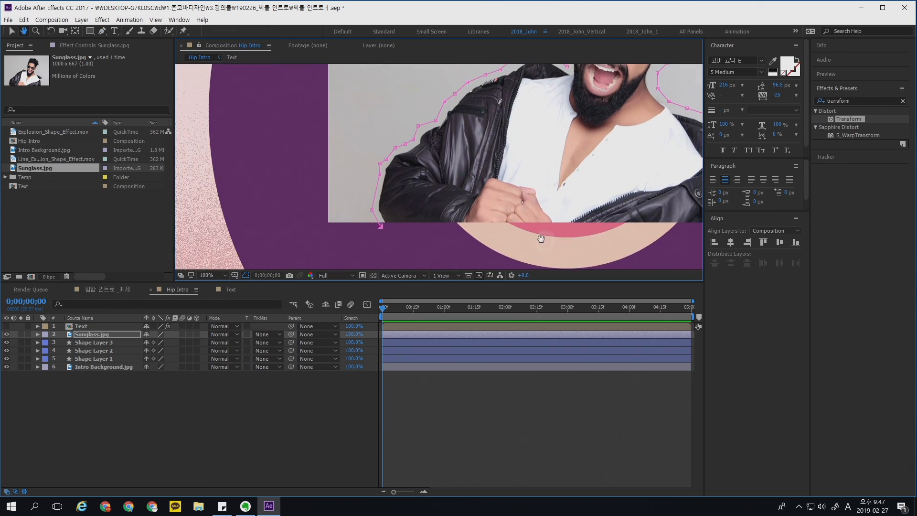
{"action": "left_click", "coordinate": [381, 223]}
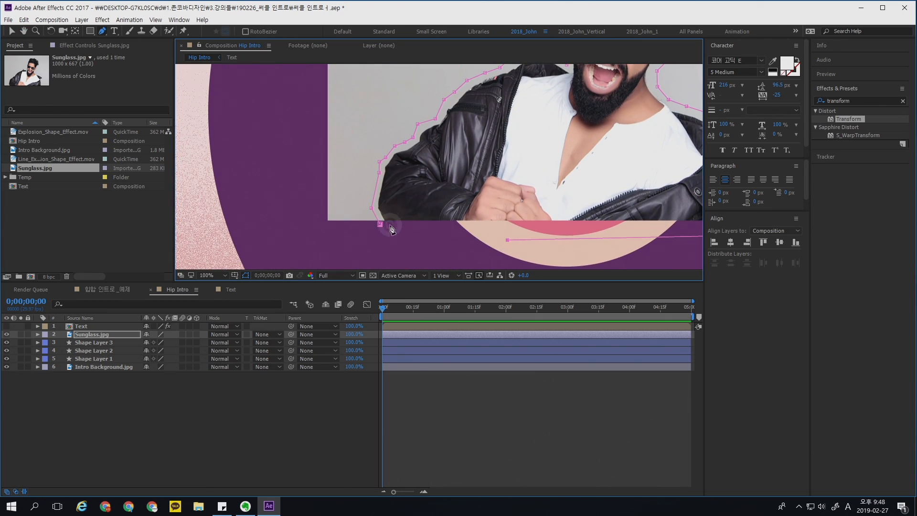
Make the hidden Text layer visible again over the masked photo.
{"action": "left_click_drag", "start_coordinate": [560, 131], "coordinate": [433, 170]}
{"action": "left_click", "coordinate": [211, 274]}
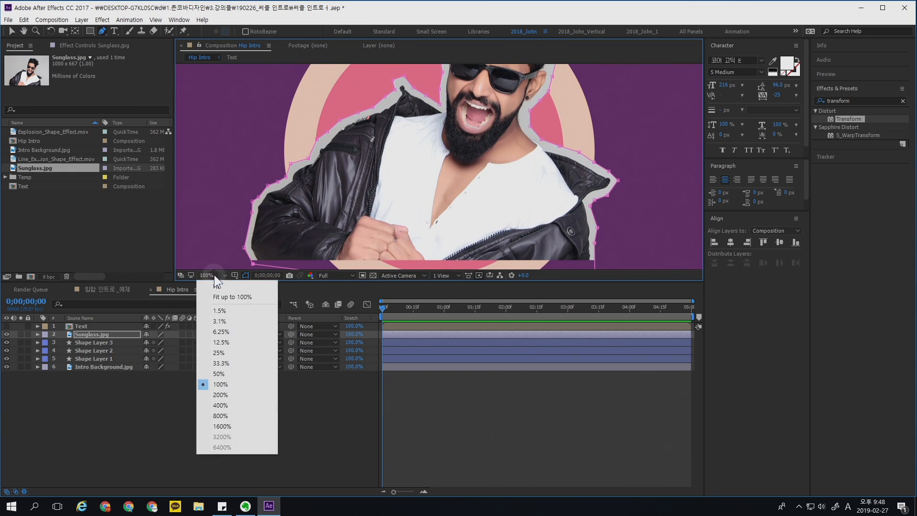
{"action": "left_click", "coordinate": [232, 297]}
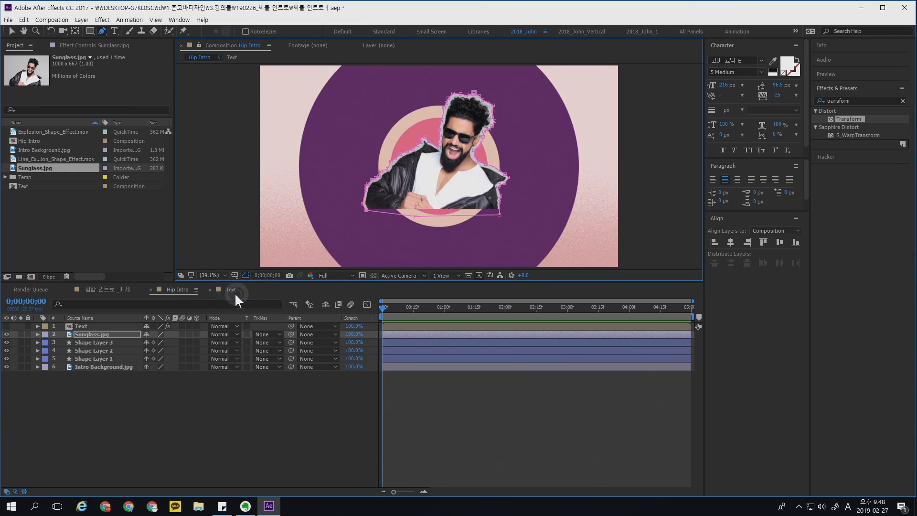
{"action": "left_click", "coordinate": [226, 386]}
{"action": "left_click", "coordinate": [84, 326]}
{"action": "left_click", "coordinate": [6, 326]}
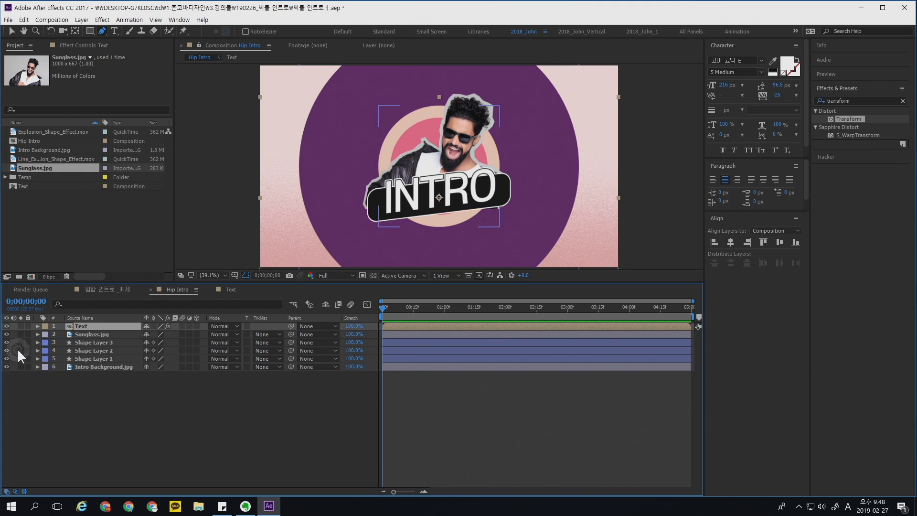
{"action": "left_click", "coordinate": [55, 381]}
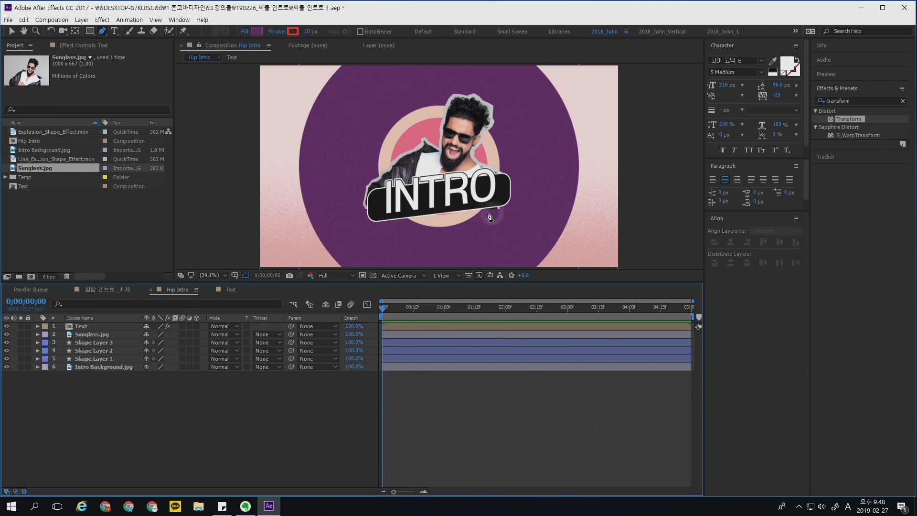
Move the lower mask points of Sunglass.jpg inward so the photo's bottom edge hides behind the INTRO title bar.
{"action": "left_click", "coordinate": [104, 335]}
{"action": "left_click", "coordinate": [11, 31]}
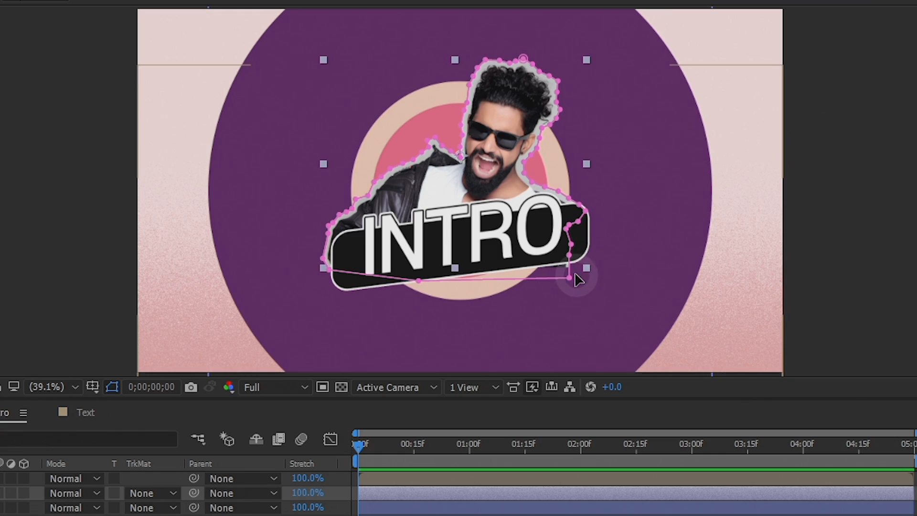
{"action": "left_click_drag", "start_coordinate": [569, 278], "coordinate": [549, 256]}
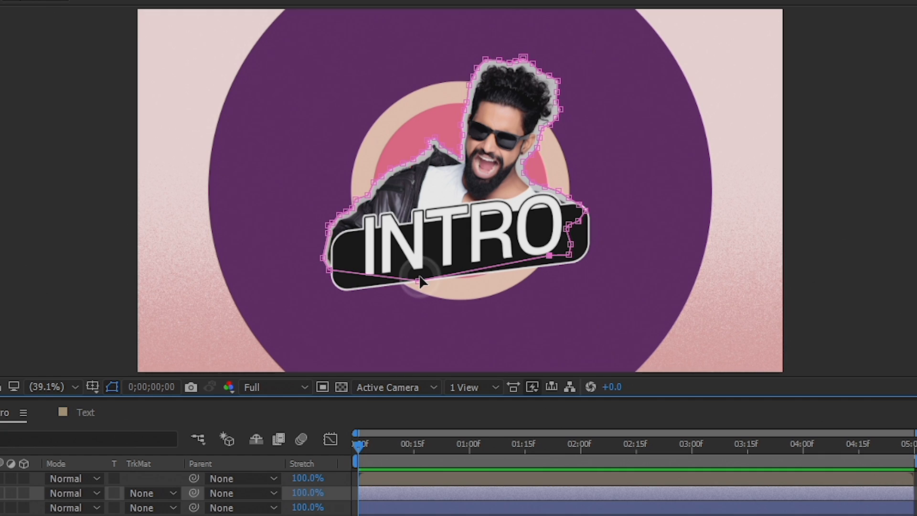
{"action": "left_click_drag", "start_coordinate": [419, 279], "coordinate": [425, 268]}
{"action": "left_click_drag", "start_coordinate": [329, 269], "coordinate": [333, 238]}
{"action": "left_click", "coordinate": [356, 403]}
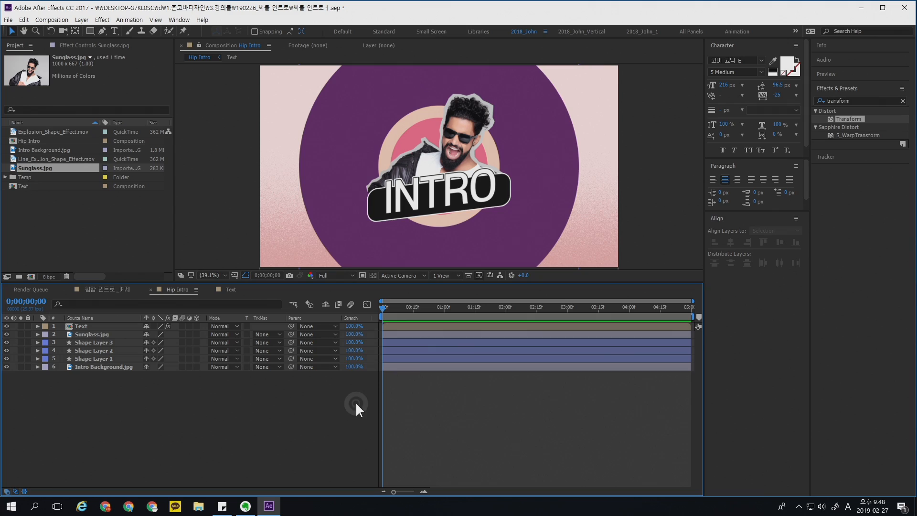
Add a Stroke layer style to Sunglass.jpg and sample its colour from the black INTRO title bar.
{"action": "left_click", "coordinate": [397, 247]}
{"action": "left_click", "coordinate": [106, 334]}
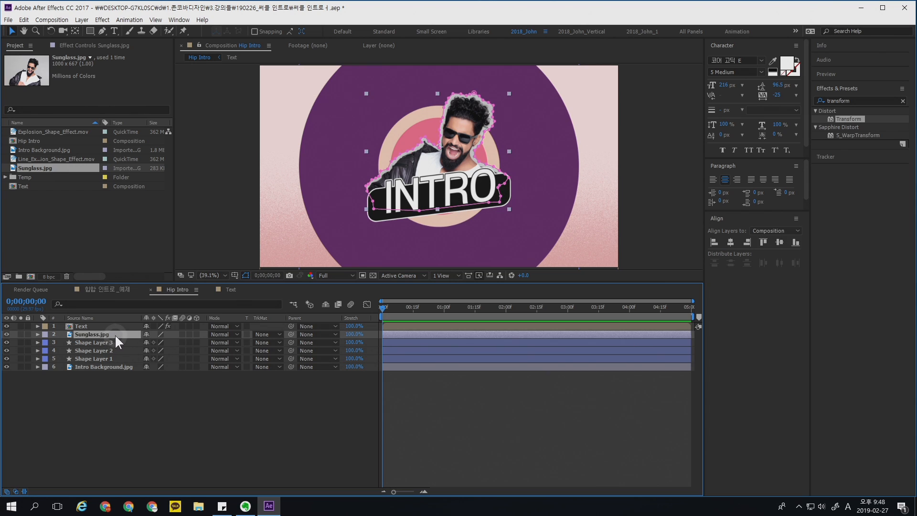
{"action": "right_click", "coordinate": [115, 332]}
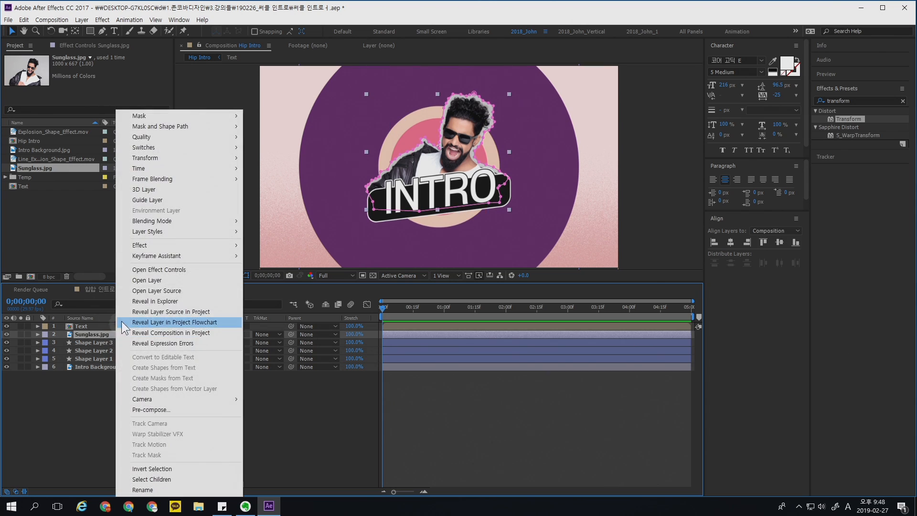
{"action": "mouse_move", "coordinate": [130, 233]}
{"action": "left_click", "coordinate": [72, 351]}
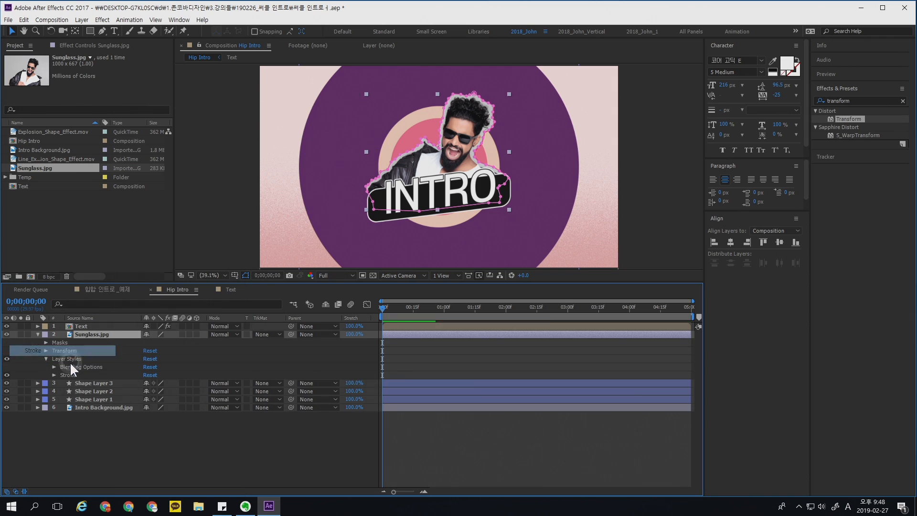
{"action": "left_click", "coordinate": [53, 375]}
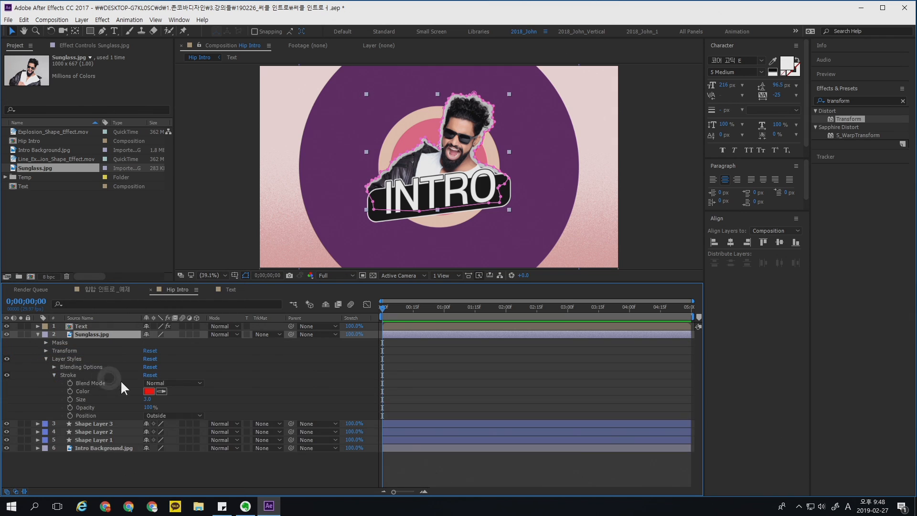
{"action": "left_click", "coordinate": [161, 390]}
{"action": "left_click", "coordinate": [380, 204]}
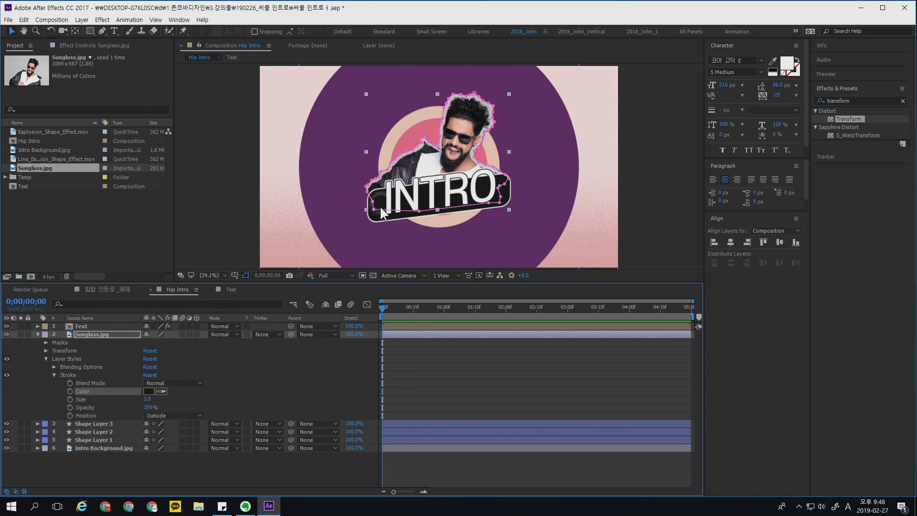
{"action": "left_click", "coordinate": [303, 383]}
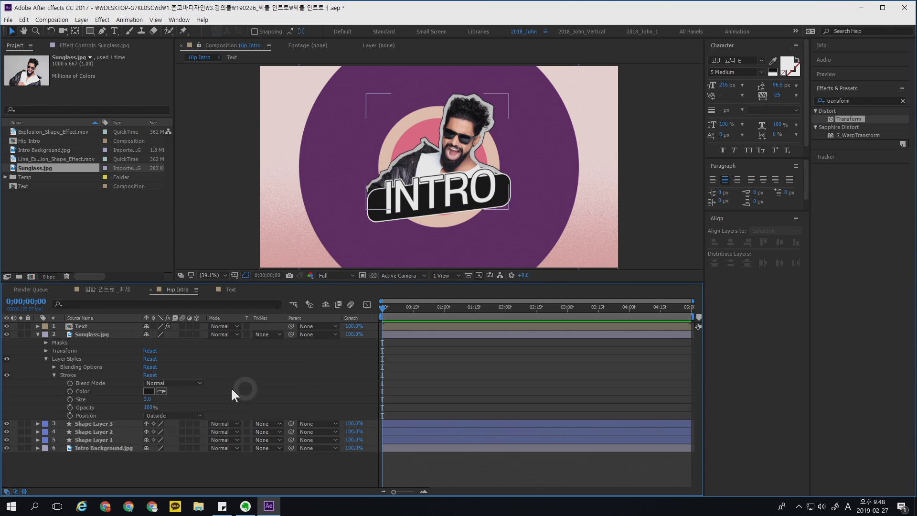
Set the photo's Stroke size to 2 and collapse the layer's properties.
{"action": "left_click", "coordinate": [148, 400]}
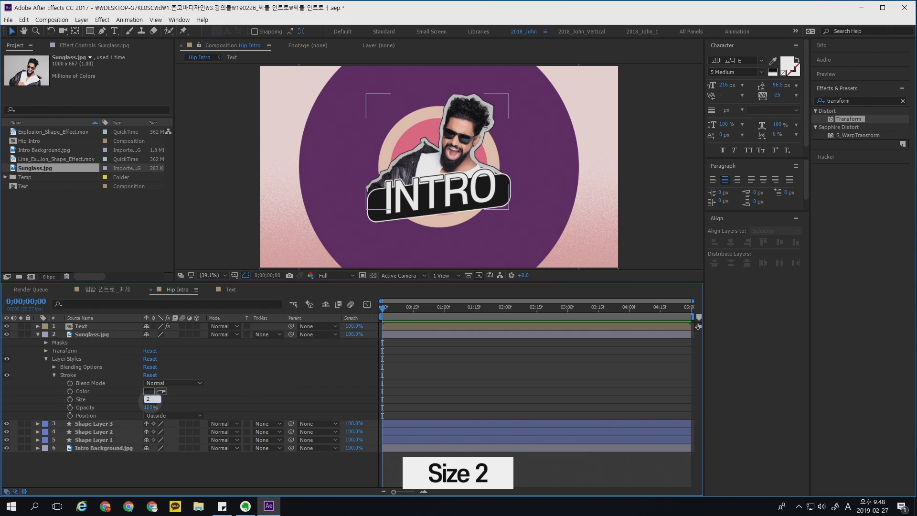
{"action": "type", "text": "2"}
{"action": "key", "text": "Return"}
{"action": "left_click", "coordinate": [474, 362]}
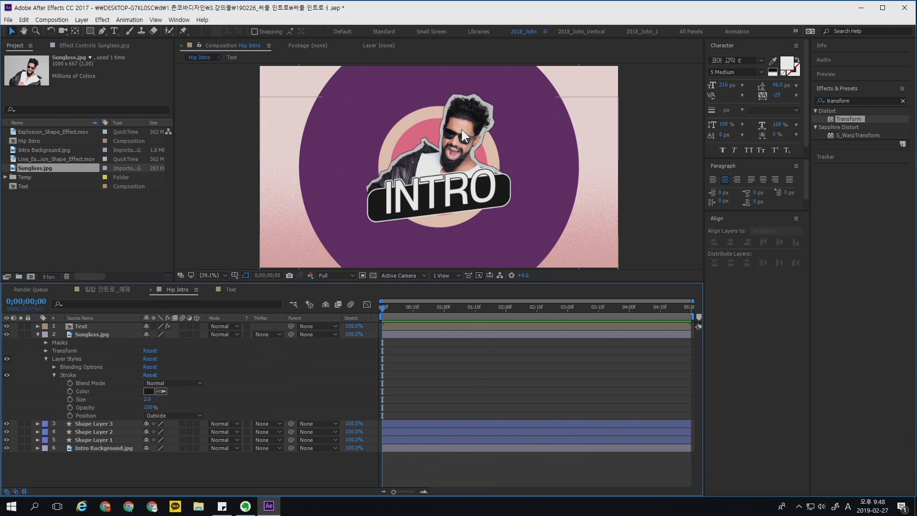
{"action": "left_click", "coordinate": [497, 390]}
{"action": "key", "text": "u"}
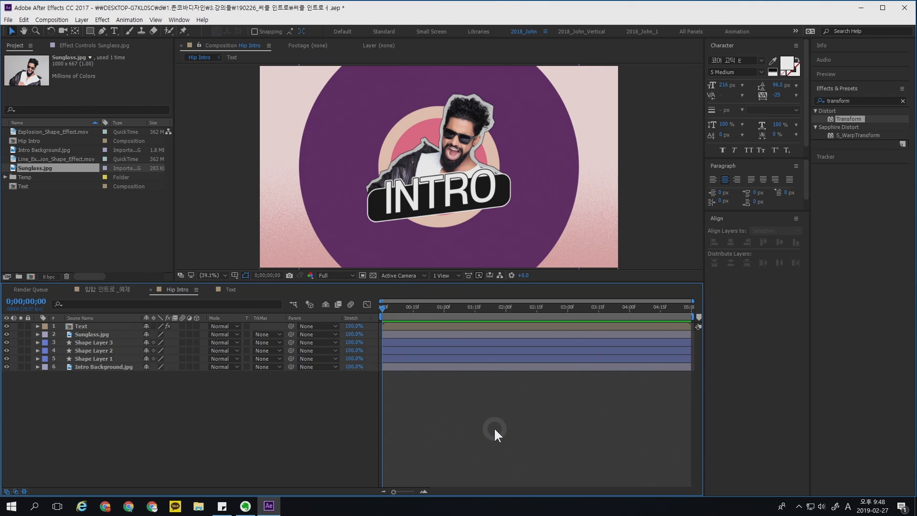
{"action": "left_click", "coordinate": [413, 332]}
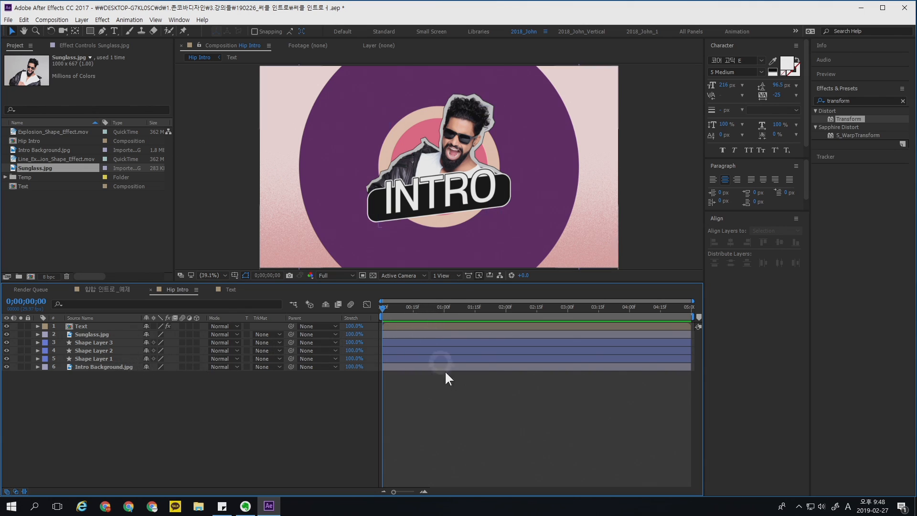
{"action": "left_click", "coordinate": [404, 355]}
{"action": "left_click", "coordinate": [424, 366]}
Add a 100% Scale keyframe to Shape Layer 1 and shift it to about the one-second mark.
{"action": "left_click", "coordinate": [90, 358]}
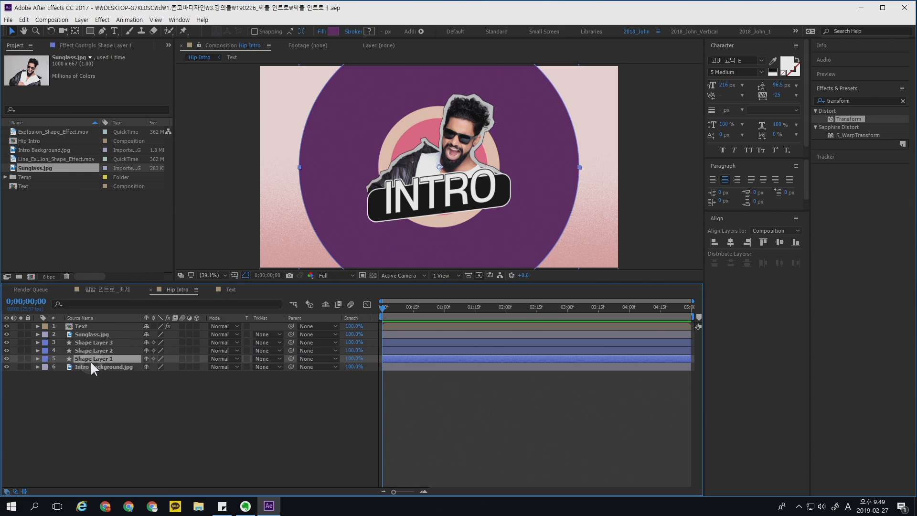
{"action": "key", "text": "s"}
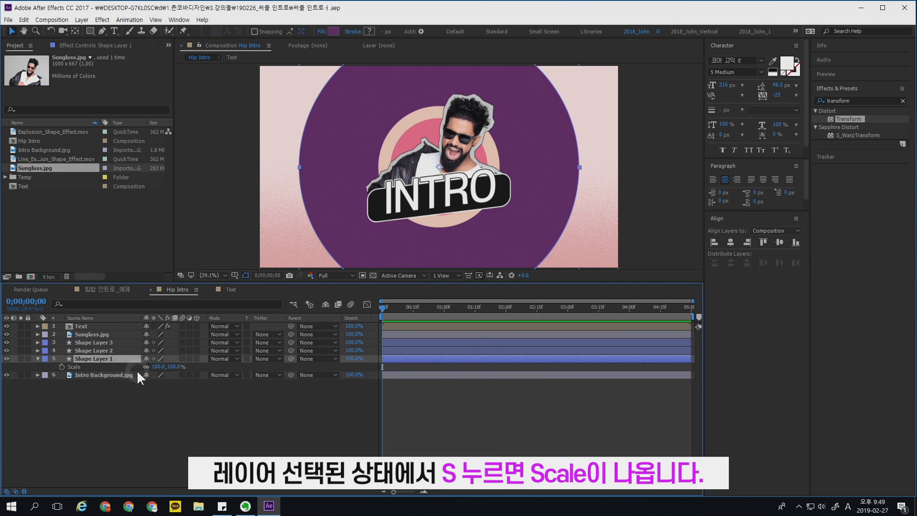
{"action": "left_click", "coordinate": [62, 366]}
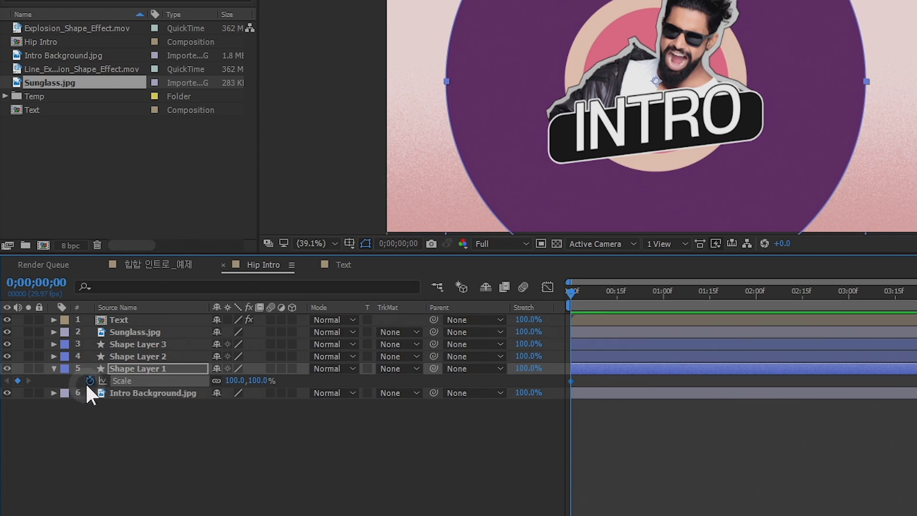
{"action": "key", "text": "ctrl+2"}
{"action": "left_click_drag", "start_coordinate": [593, 411], "coordinate": [606, 420]}
{"action": "key", "text": "Escape"}
{"action": "left_click_drag", "start_coordinate": [572, 381], "coordinate": [589, 381]}
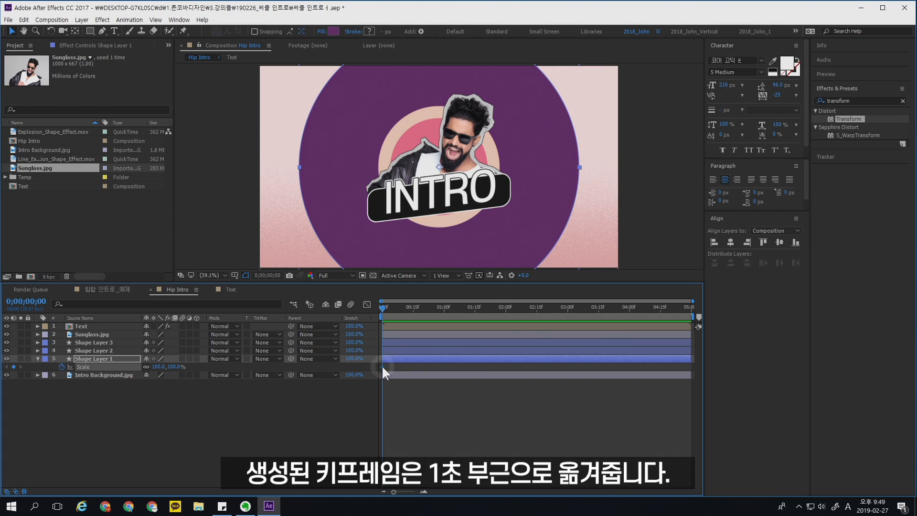
{"action": "left_click_drag", "start_coordinate": [443, 369], "coordinate": [442, 368]}
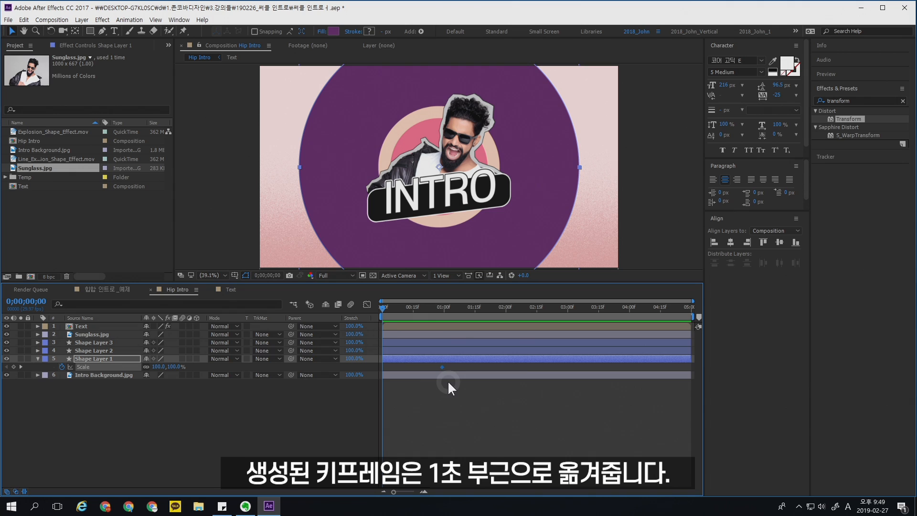
Key Shape Layer 1's Scale at 0% on the first frame and 110% at 0;00;00;08.
{"action": "left_click", "coordinate": [158, 366]}
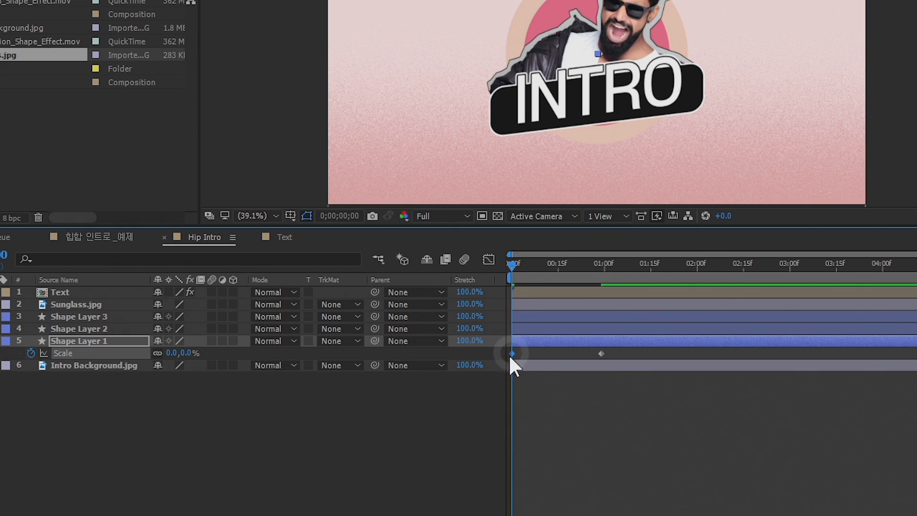
{"action": "left_click_drag", "start_coordinate": [516, 262], "coordinate": [538, 265]}
{"action": "left_click_drag", "start_coordinate": [400, 313], "coordinate": [393, 312]}
{"action": "left_click", "coordinate": [163, 367]}
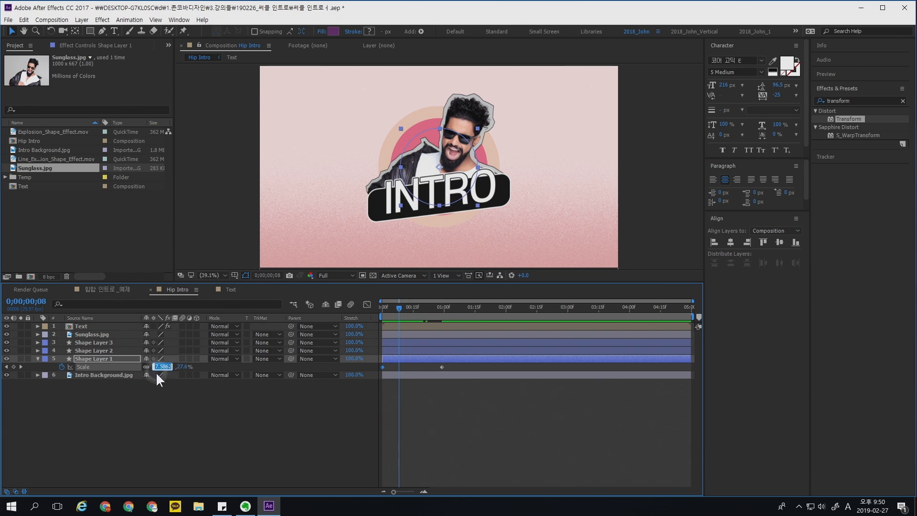
{"action": "type", "text": "110"}
{"action": "key", "text": "Return"}
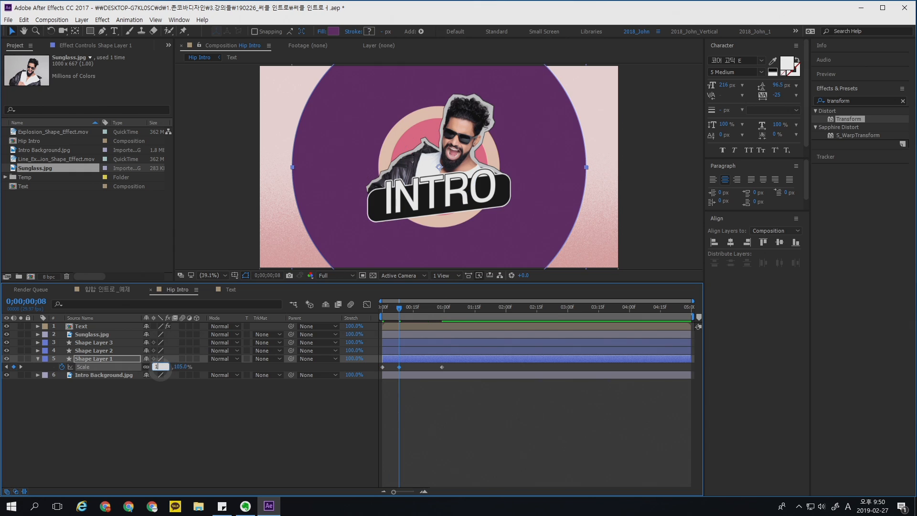
Key Shape Layer 1's Scale at 95% at 0;00;00;16 and go to the final keyframe at 0;00;00;29.
{"action": "left_click_drag", "start_coordinate": [399, 308], "coordinate": [415, 309]}
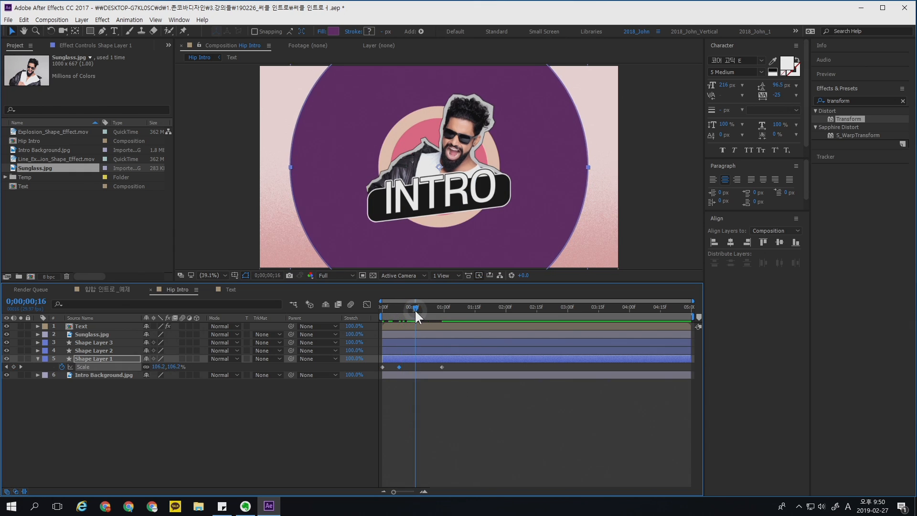
{"action": "left_click", "coordinate": [163, 366]}
{"action": "type", "text": "95"}
{"action": "key", "text": "Return"}
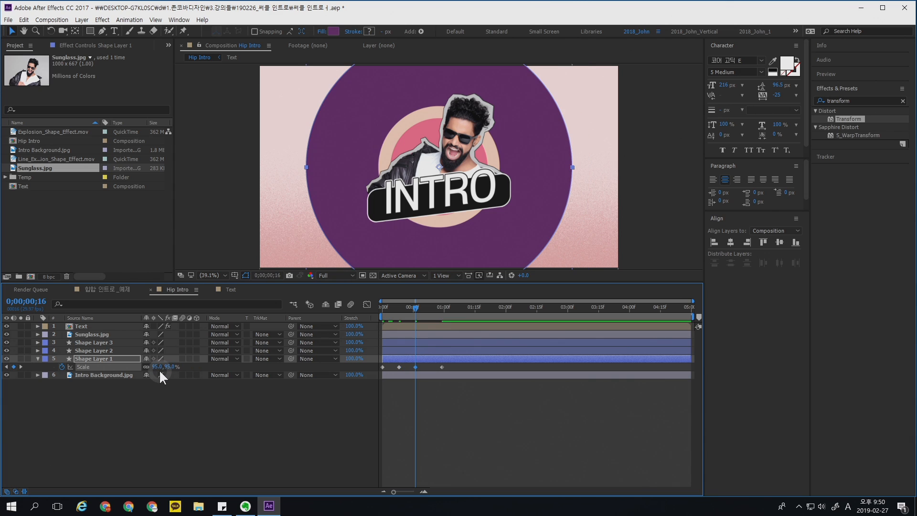
{"action": "left_click_drag", "start_coordinate": [409, 306], "coordinate": [442, 316]}
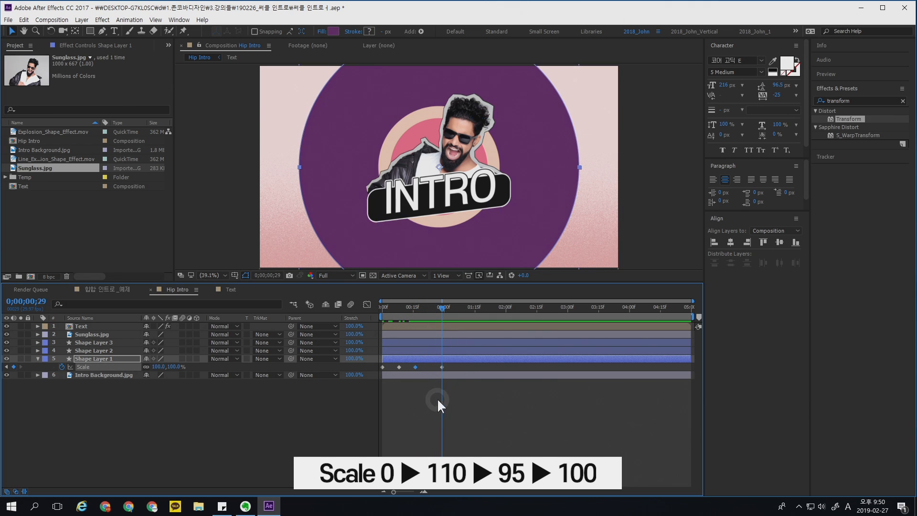
End the Hip Intro work area at 0;00;02;00 and preview the circle's scale animation.
{"action": "left_click_drag", "start_coordinate": [457, 305], "coordinate": [506, 311]}
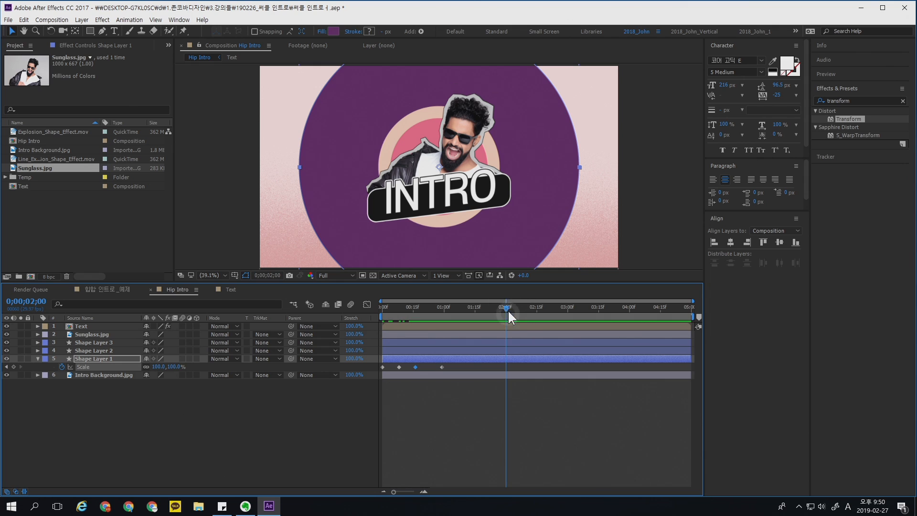
{"action": "key", "text": "n"}
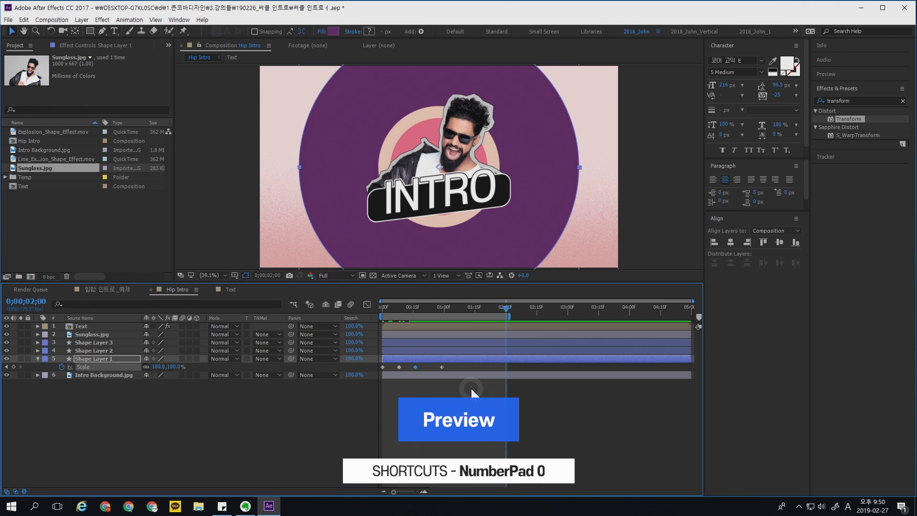
{"action": "key", "text": "KP_0"}
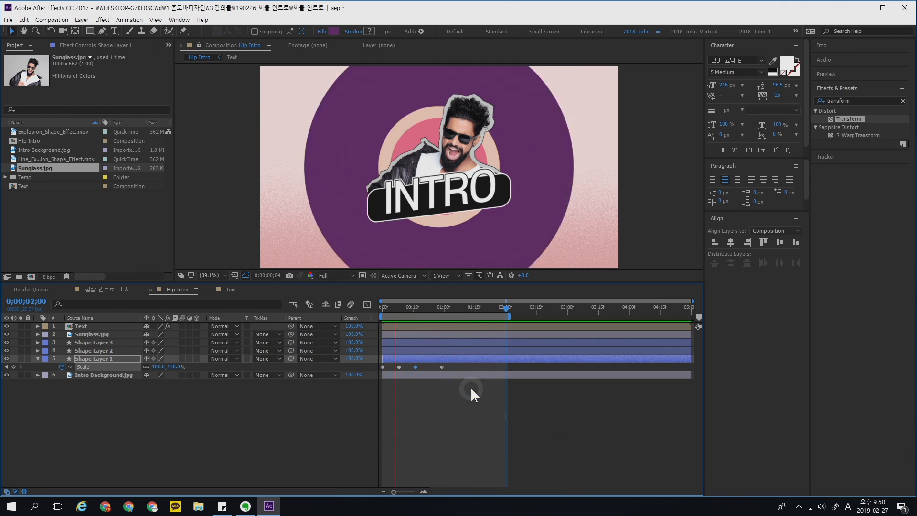
{"action": "key", "text": "space"}
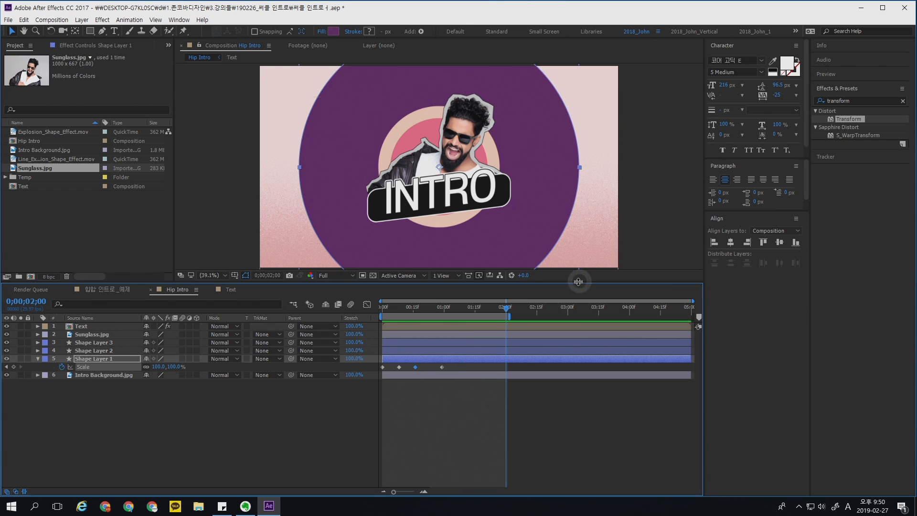
Apply Easy Ease to all four Scale keyframes of Shape Layer 1 and preview the smoothed motion.
{"action": "left_click_drag", "start_coordinate": [456, 366], "coordinate": [447, 368]}
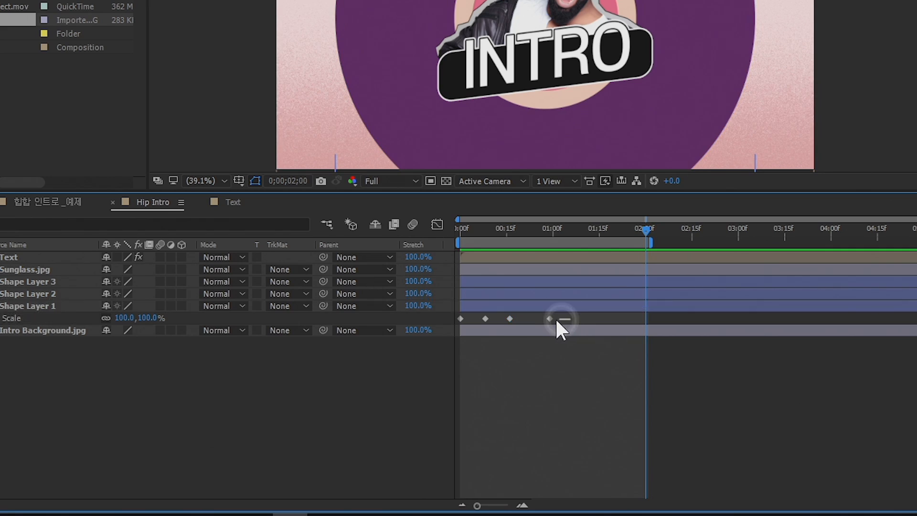
{"action": "left_click_drag", "start_coordinate": [556, 321], "coordinate": [448, 321]}
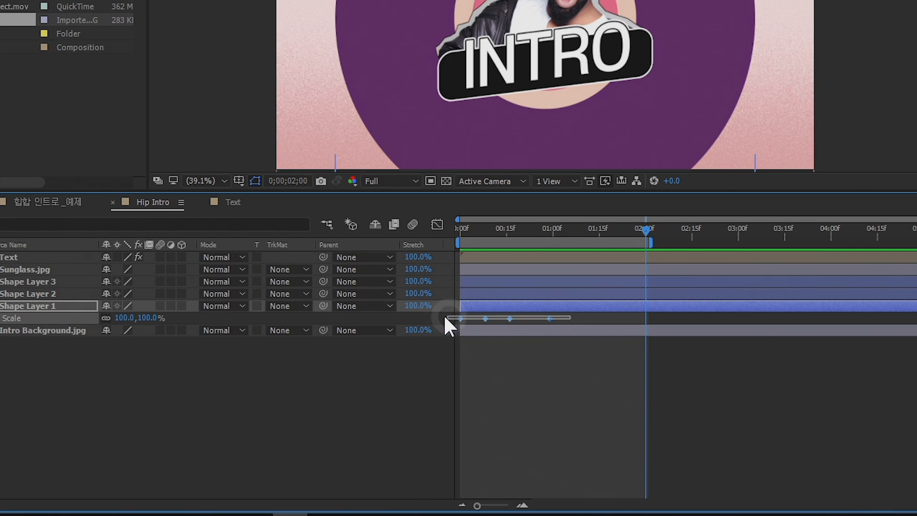
{"action": "right_click", "coordinate": [550, 318]}
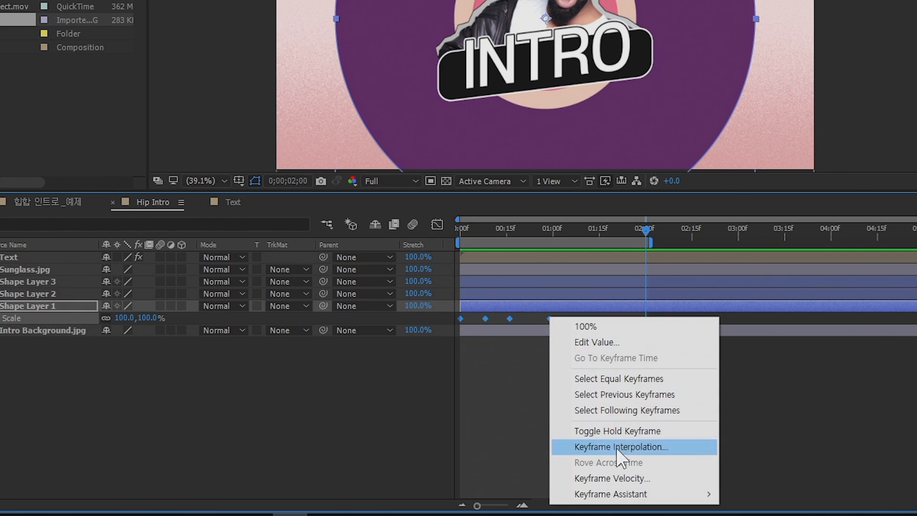
{"action": "mouse_move", "coordinate": [627, 493]}
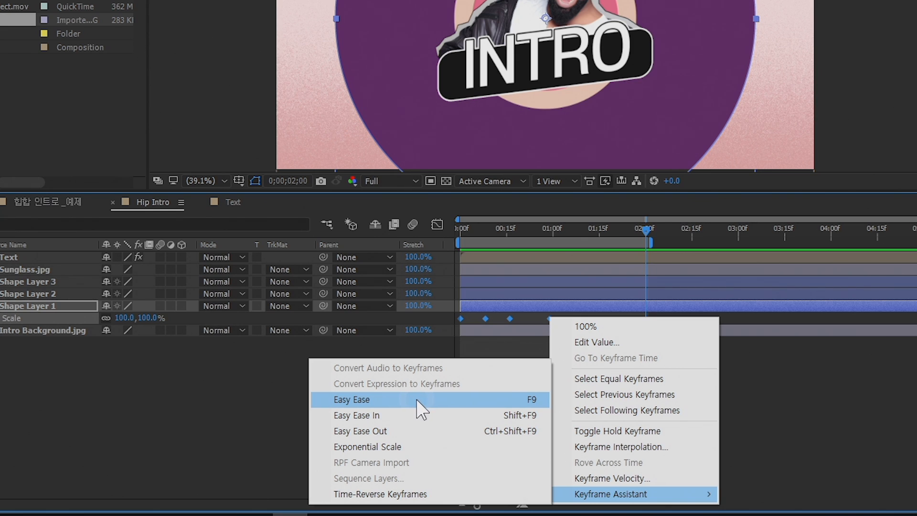
{"action": "left_click", "coordinate": [418, 401]}
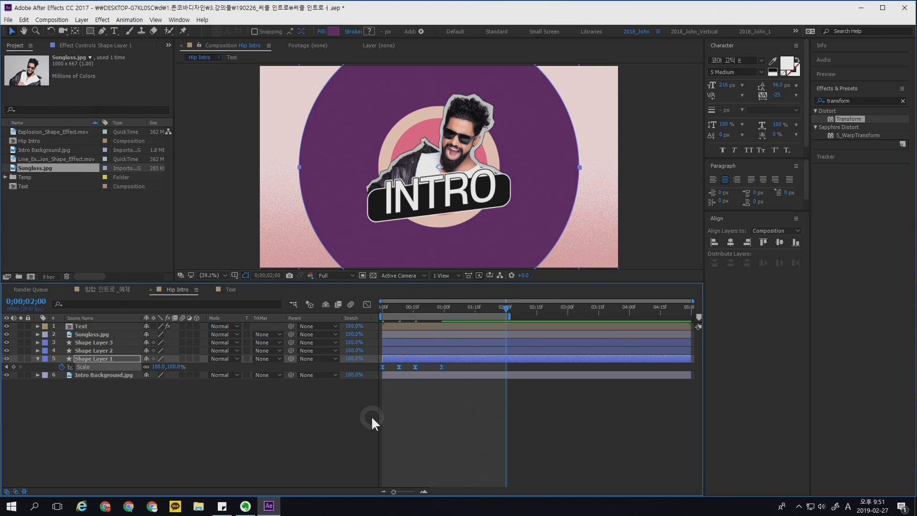
{"action": "key", "text": "space"}
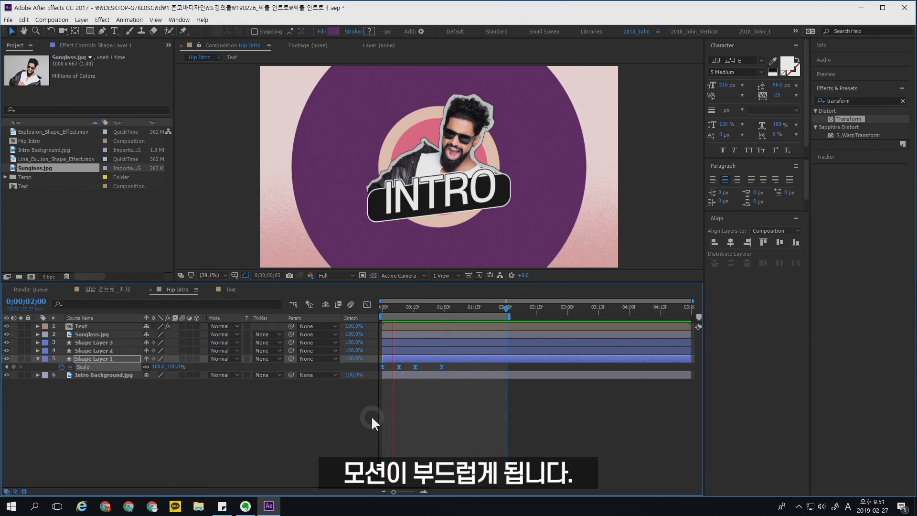
Retime Shape Layer 1's Scale: shift the two middle keyframes slightly earlier and the last one to 0;00;01;02, and preview.
{"action": "left_click", "coordinate": [492, 359]}
{"action": "mouse_move", "coordinate": [399, 307]}
{"action": "left_mouse_down"}
{"action": "mouse_move", "coordinate": [379, 307]}
{"action": "mouse_move", "coordinate": [399, 308]}
{"action": "left_mouse_up"}
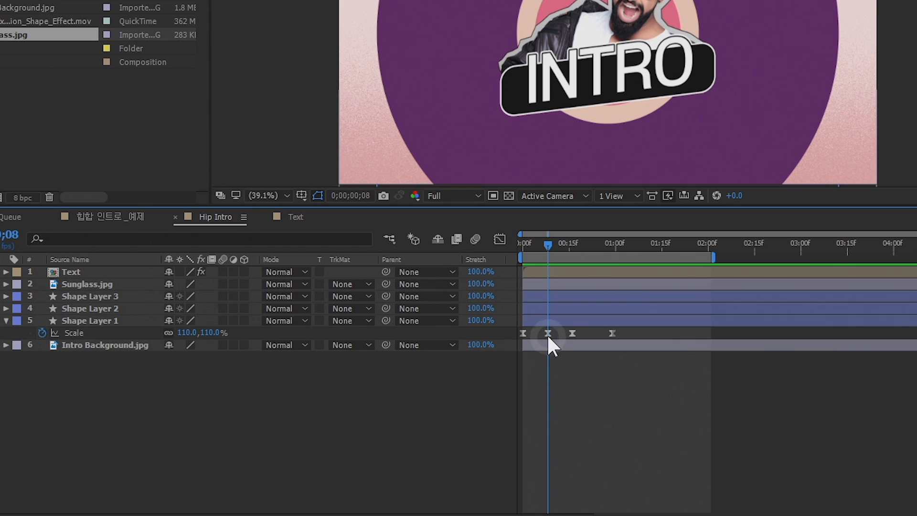
{"action": "left_click", "coordinate": [398, 367]}
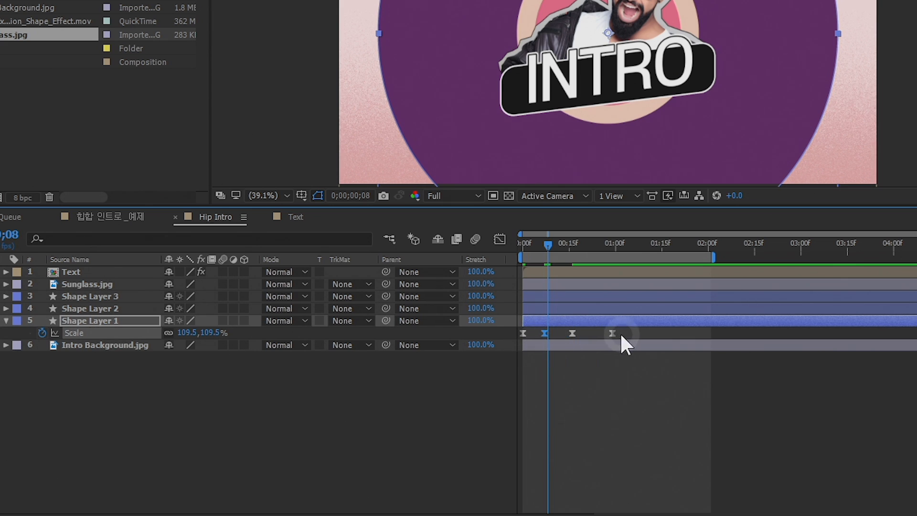
{"action": "left_click_drag", "start_coordinate": [572, 333], "coordinate": [621, 333]}
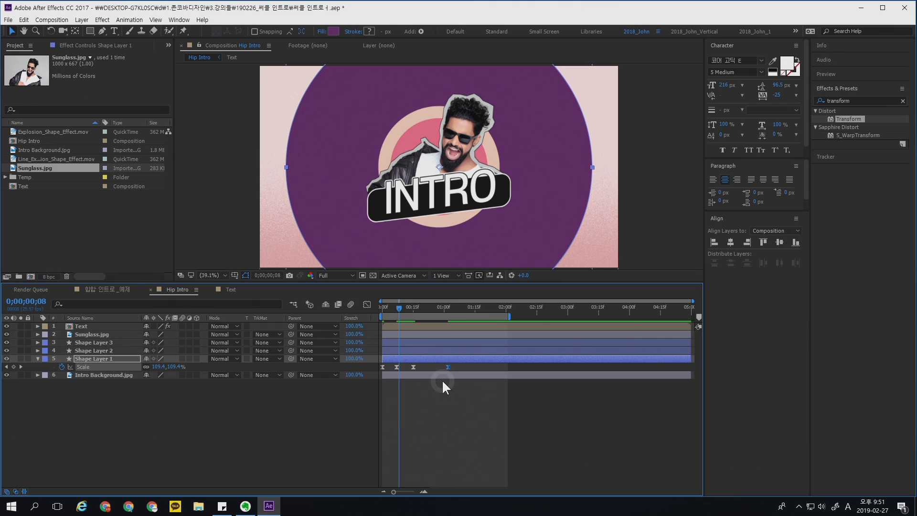
{"action": "left_click", "coordinate": [707, 388]}
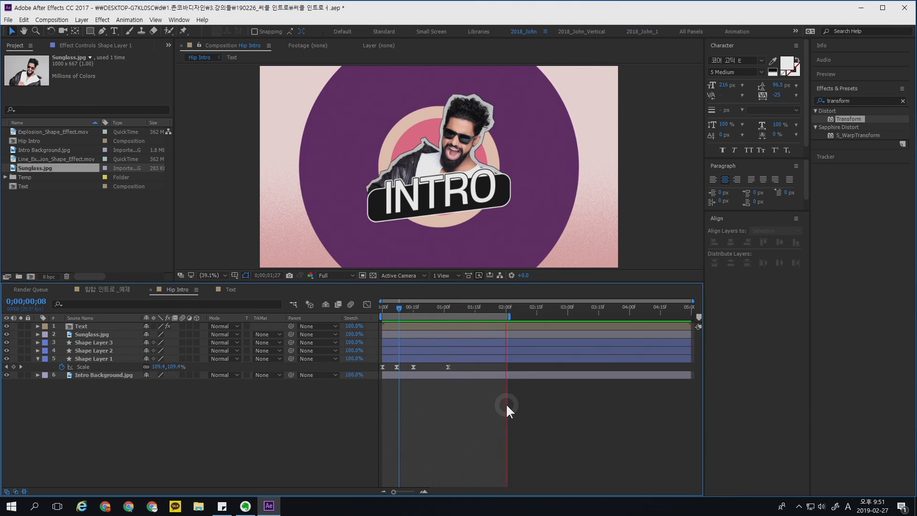
{"action": "left_click", "coordinate": [449, 310]}
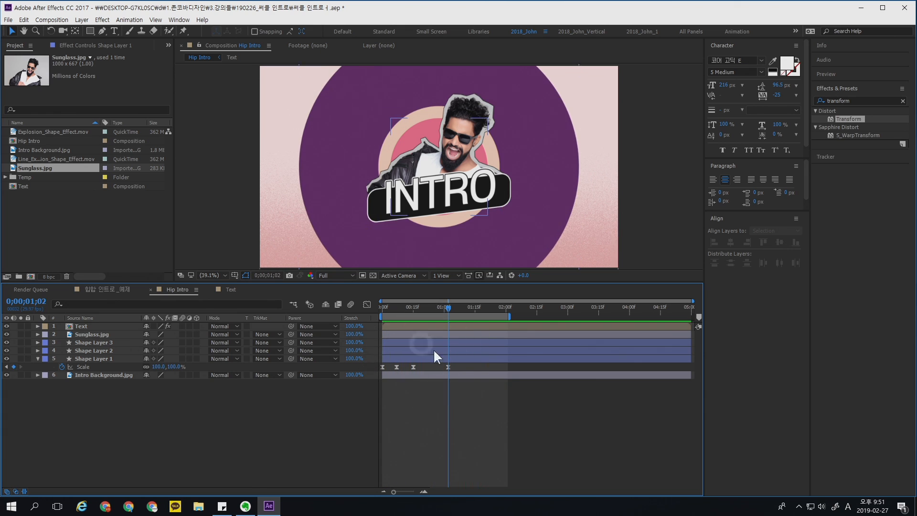
Copy Shape Layer 1's Scale keyframes onto Shape Layer 2, Shape Layer 3, Sunglass.jpg and Text at the first frame.
{"action": "left_click_drag", "start_coordinate": [468, 369], "coordinate": [443, 364]}
{"action": "left_click_drag", "start_coordinate": [361, 363], "coordinate": [351, 377]}
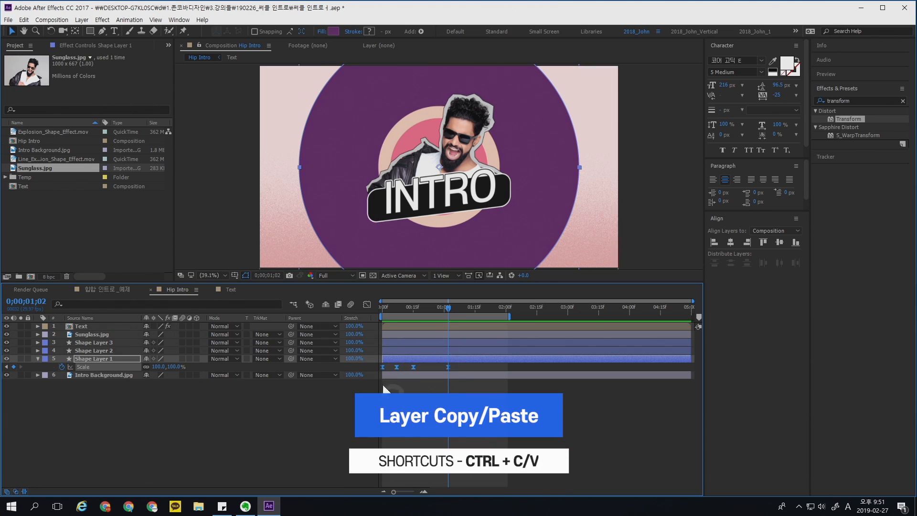
{"action": "left_click_drag", "start_coordinate": [389, 310], "coordinate": [366, 308]}
{"action": "left_click", "coordinate": [107, 348]}
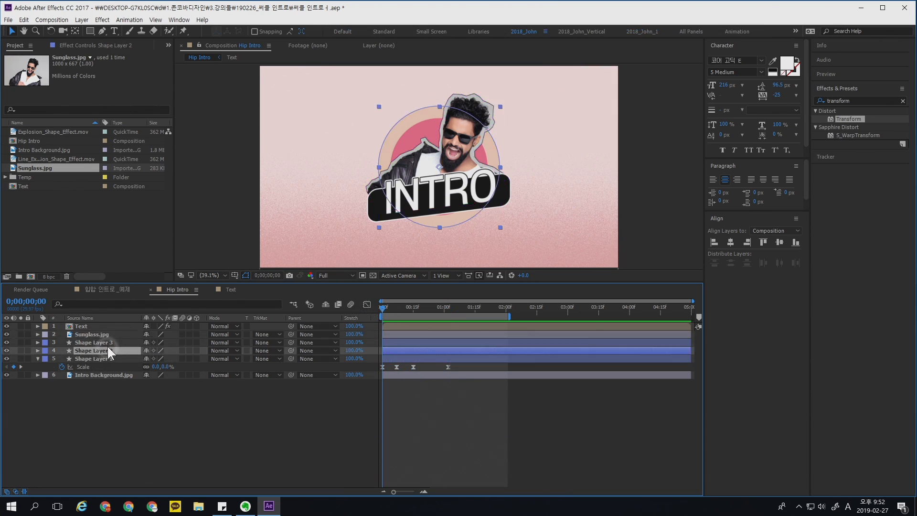
{"action": "left_click", "coordinate": [107, 342], "text": "ctrl"}
{"action": "left_click", "coordinate": [109, 334], "text": "ctrl"}
{"action": "left_click", "coordinate": [111, 326], "text": "ctrl"}
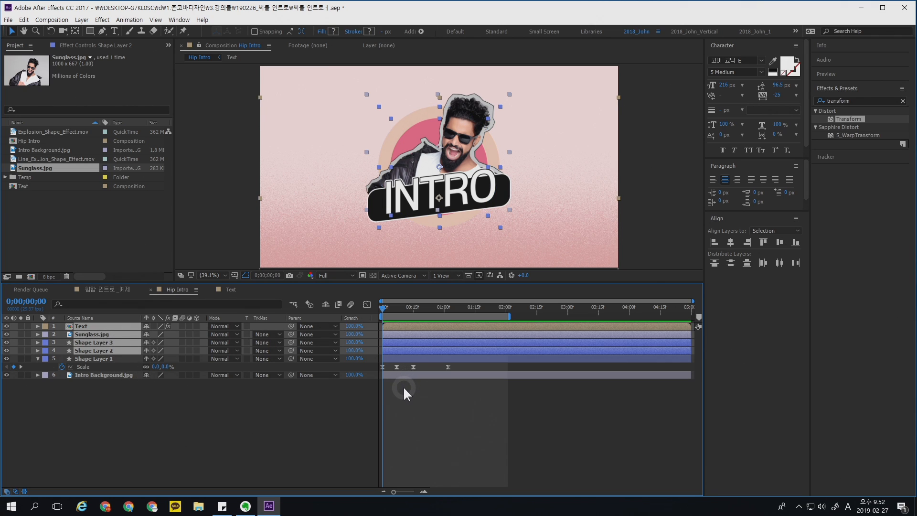
{"action": "key", "text": "ctrl+v"}
Preview the shared scale animation of all layers from the first frame.
{"action": "mouse_move", "coordinate": [383, 304]}
{"action": "left_mouse_down"}
{"action": "mouse_move", "coordinate": [419, 304]}
{"action": "mouse_move", "coordinate": [371, 311]}
{"action": "left_mouse_up"}
{"action": "key", "text": "space"}
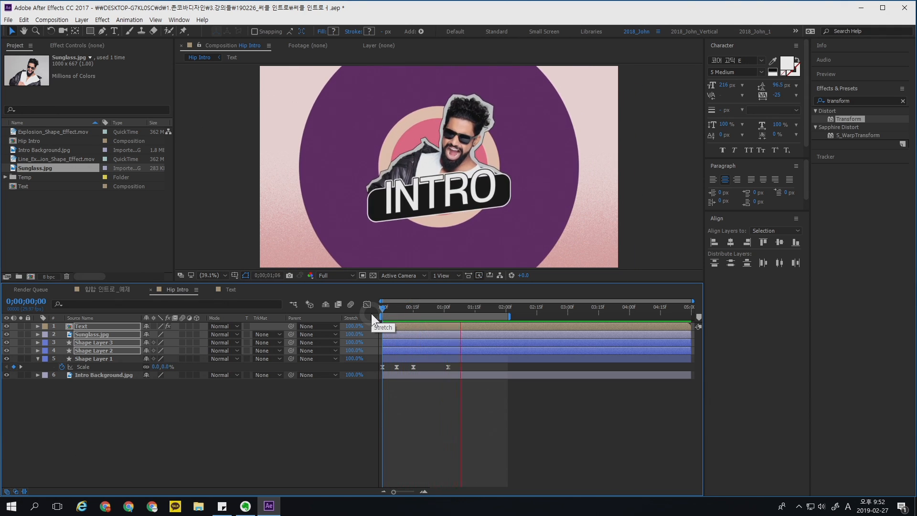
{"action": "key", "text": "space"}
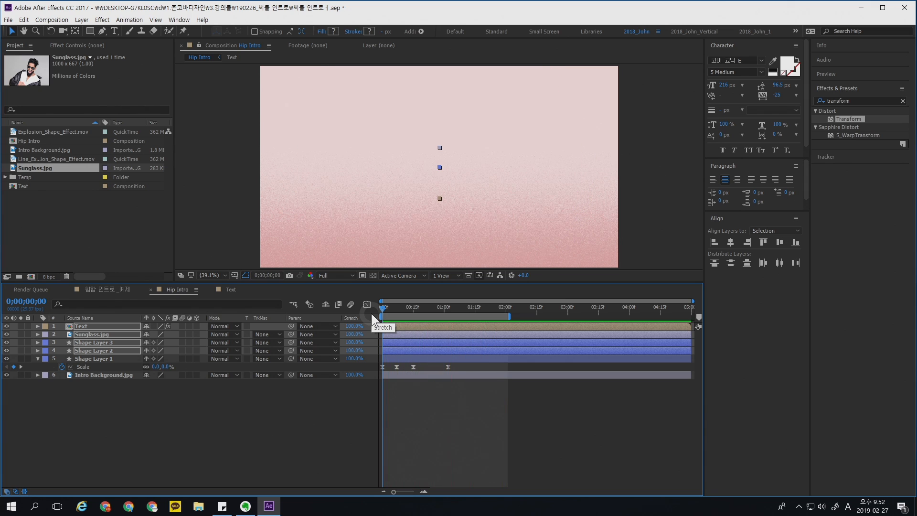
{"action": "left_click", "coordinate": [411, 378]}
{"action": "left_click", "coordinate": [381, 307]}
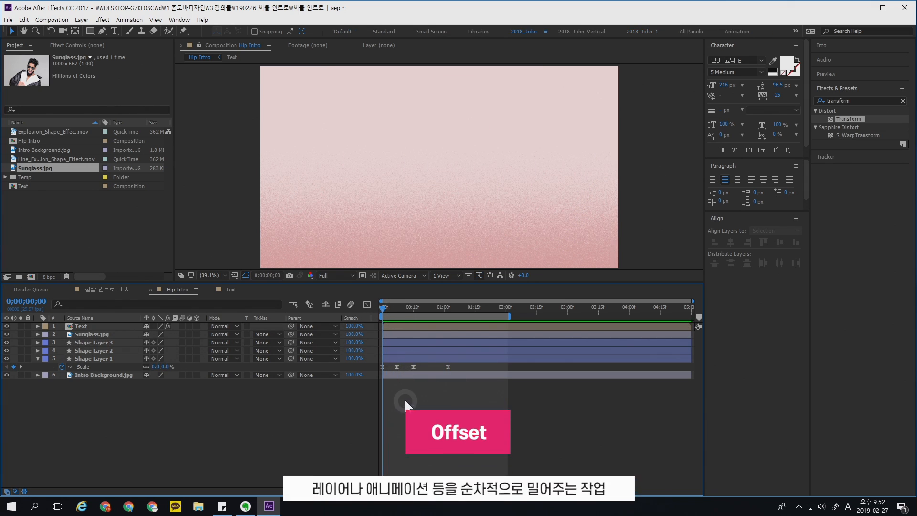
Offset the circles so Shape Layer 2 starts at 0;00;00;02 and Shape Layer 1 at 0;00;00;04, and preview.
{"action": "left_click", "coordinate": [394, 308]}
{"action": "left_click", "coordinate": [98, 350]}
{"action": "left_click", "coordinate": [100, 343]}
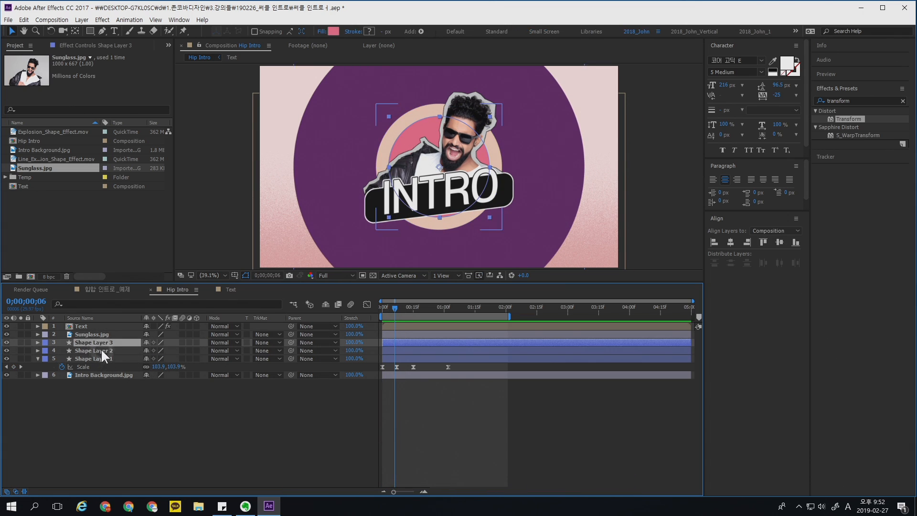
{"action": "left_click", "coordinate": [102, 350]}
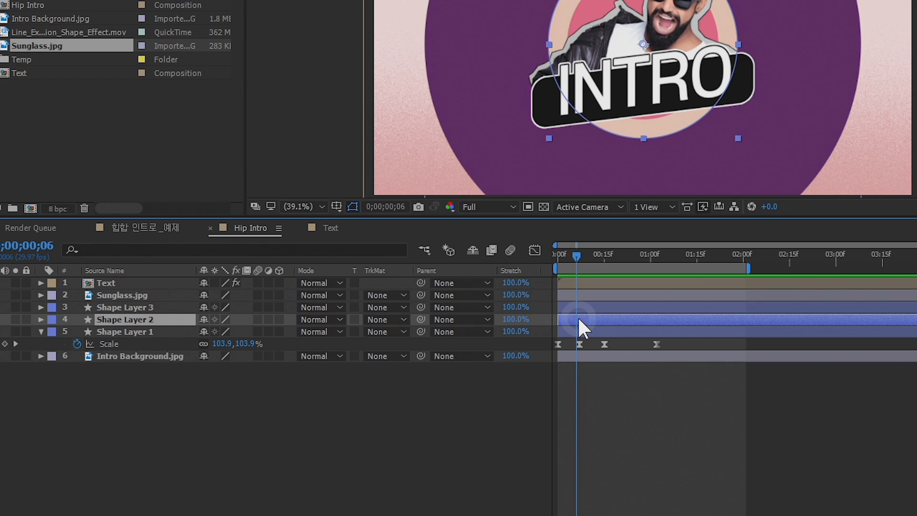
{"action": "left_click_drag", "start_coordinate": [395, 351], "coordinate": [400, 350]}
{"action": "mouse_move", "coordinate": [570, 256]}
{"action": "left_mouse_down"}
{"action": "mouse_move", "coordinate": [553, 260]}
{"action": "mouse_move", "coordinate": [564, 259]}
{"action": "left_mouse_up"}
{"action": "left_click", "coordinate": [577, 332]}
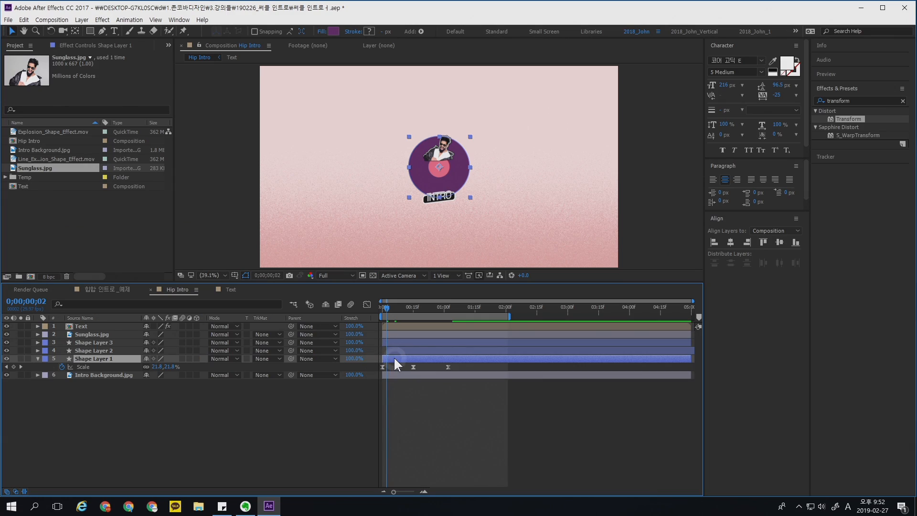
{"action": "left_click_drag", "start_coordinate": [410, 353], "coordinate": [413, 356]}
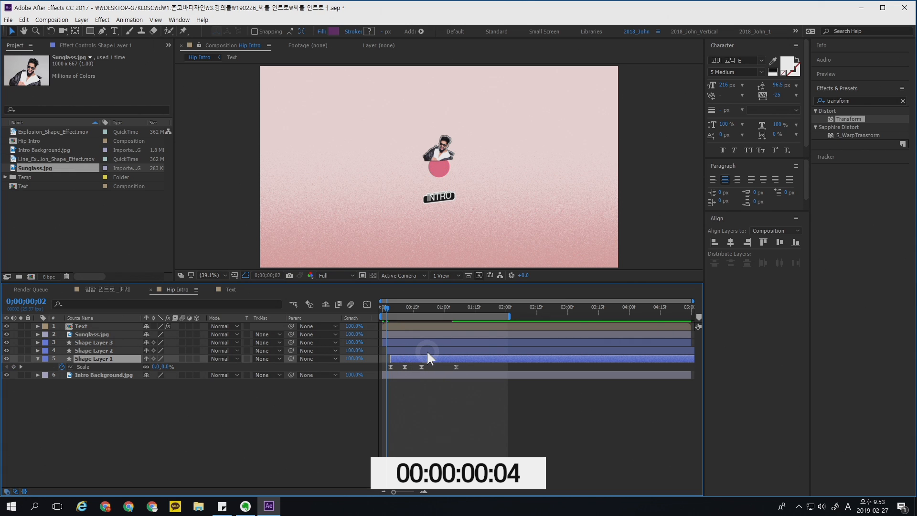
{"action": "key", "text": "space"}
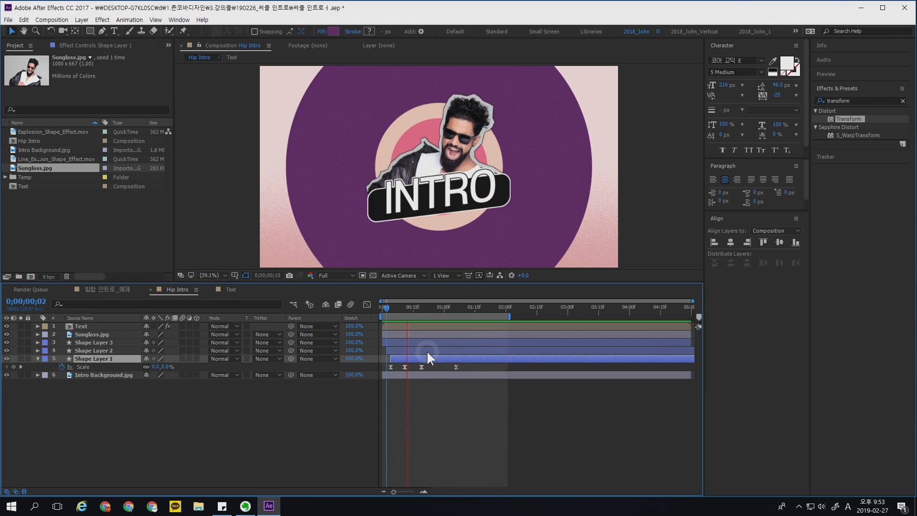
Nudge Shape Layer 1 slightly later in the timeline and offset the Text layer to start at 0;00;00;08.
{"action": "key", "text": "Home"}
{"action": "key", "text": "="}
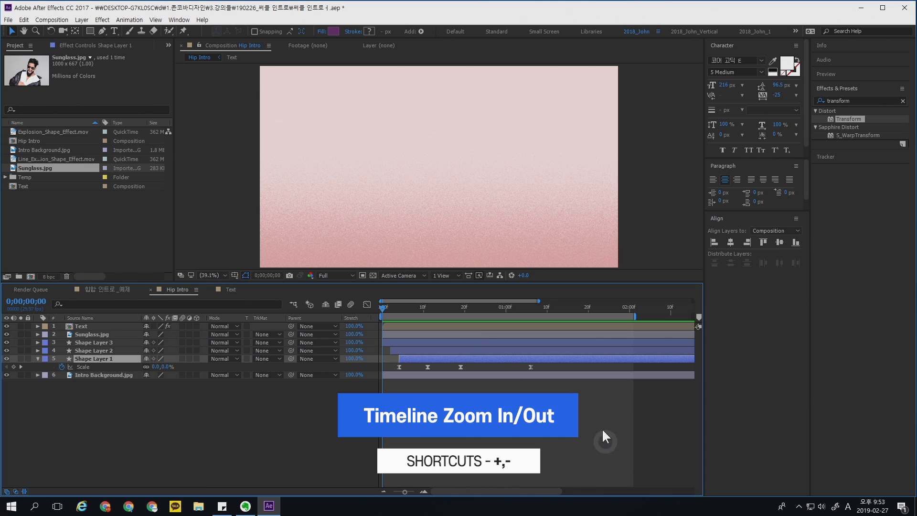
{"action": "left_click_drag", "start_coordinate": [385, 306], "coordinate": [399, 307]}
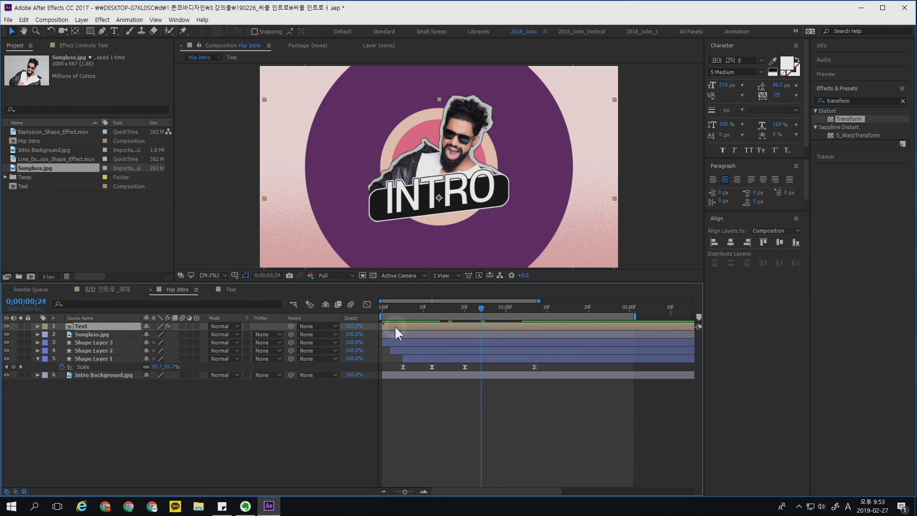
{"action": "left_click_drag", "start_coordinate": [397, 308], "coordinate": [420, 324]}
{"action": "key", "text": "Page_Down"}
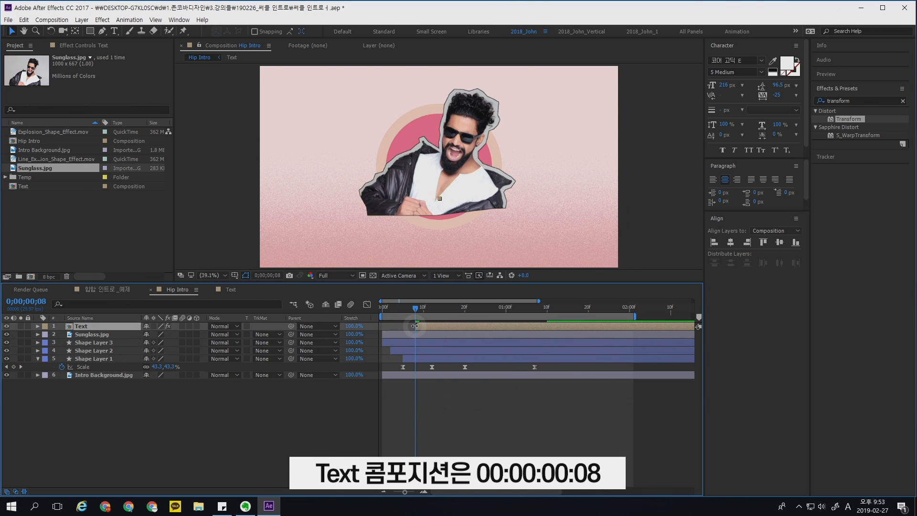
Offset the Sunglass.jpg layer to start at about frame 12 and preview the staggered intro from the beginning.
{"action": "left_click", "coordinate": [119, 334]}
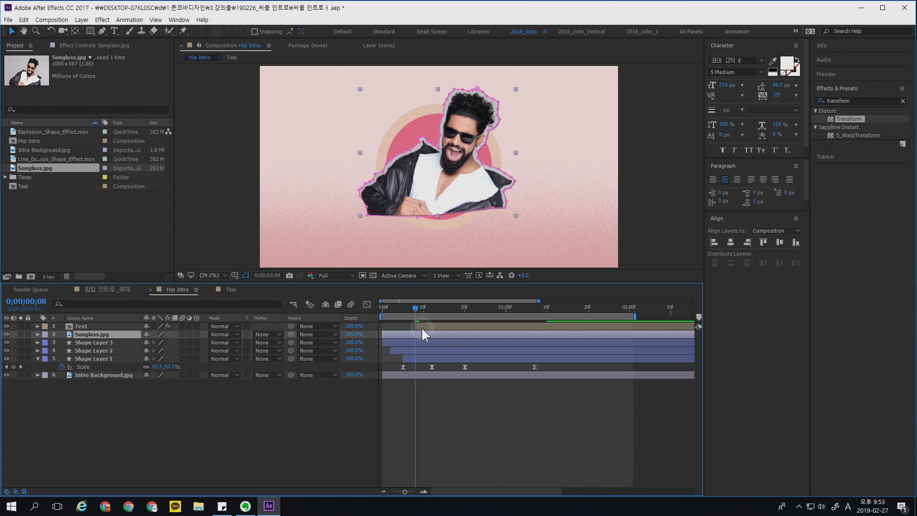
{"action": "left_click_drag", "start_coordinate": [403, 333], "coordinate": [514, 310]}
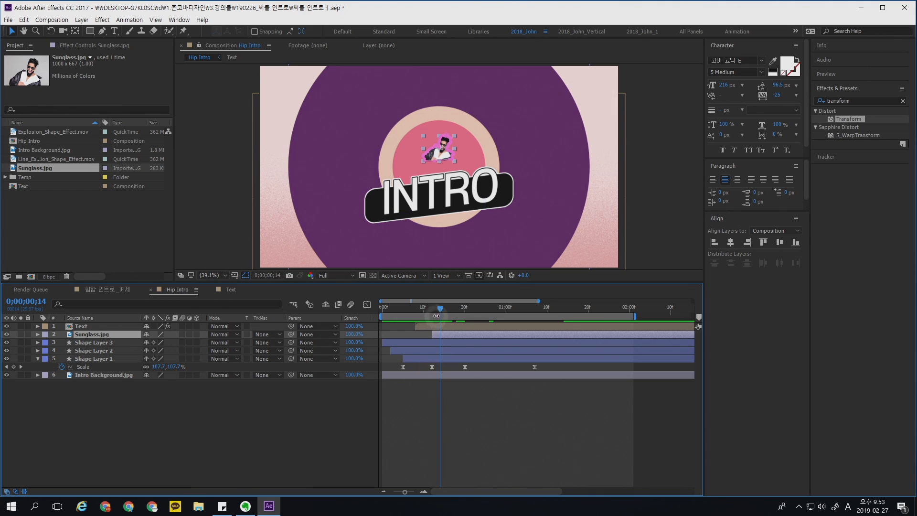
{"action": "key", "text": "space"}
{"action": "left_click", "coordinate": [404, 425]}
{"action": "key", "text": "space"}
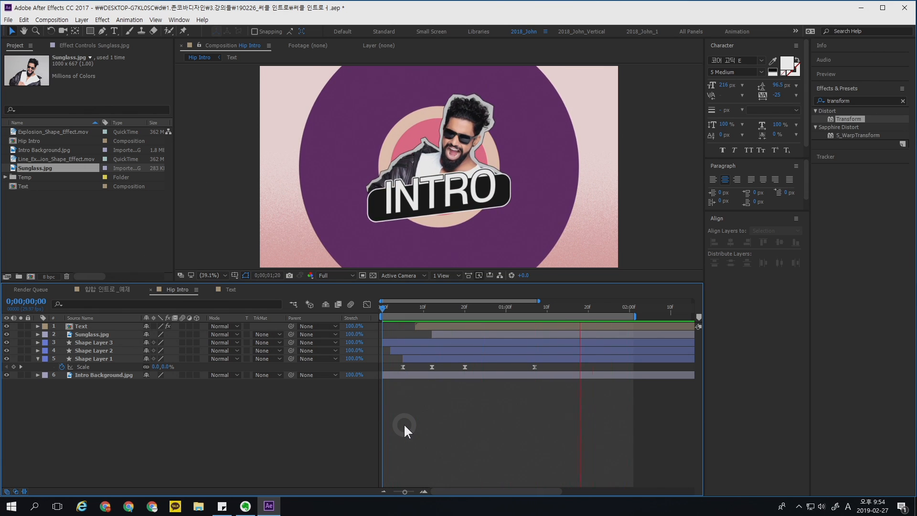
Add Explosion_Shape_Effect.mov and Line_Explosion_Shape_Effect.mov to the Hip Intro composition above the Text layer.
{"action": "left_click_drag", "start_coordinate": [423, 307], "coordinate": [532, 322]}
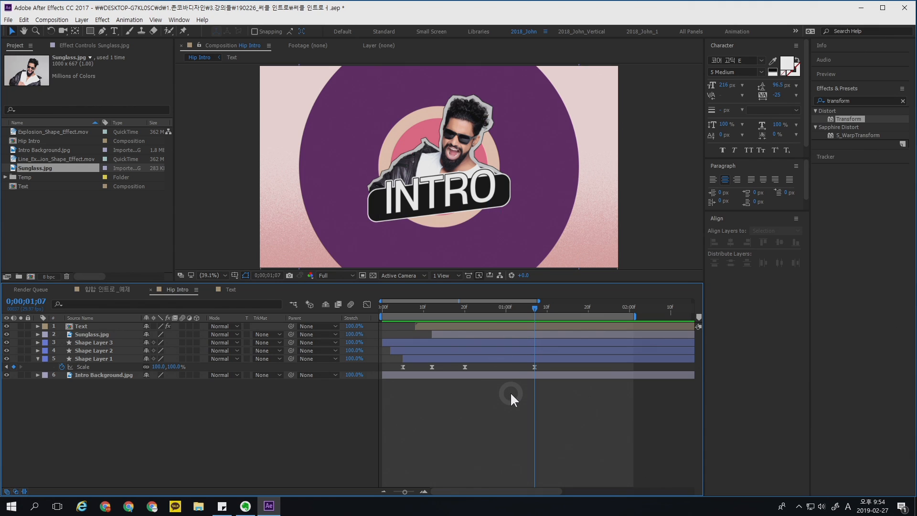
{"action": "left_click", "coordinate": [54, 133]}
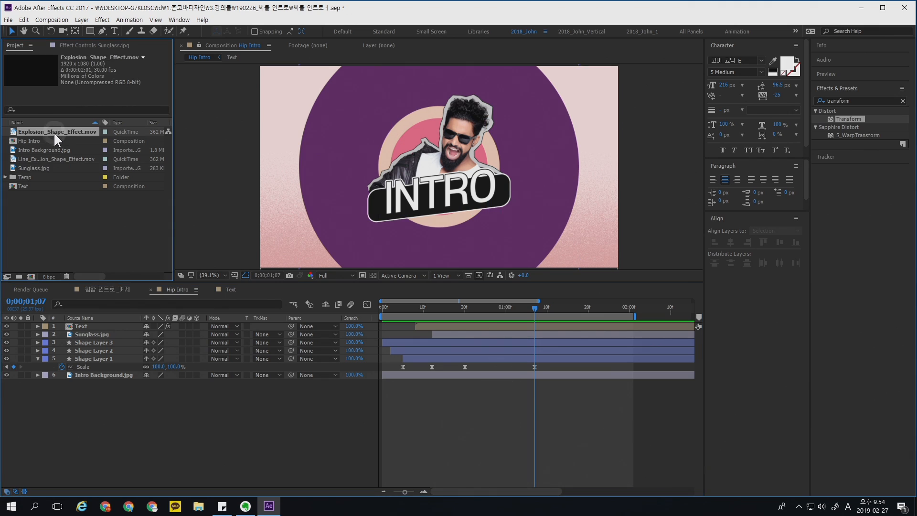
{"action": "left_click", "coordinate": [59, 159], "text": "ctrl"}
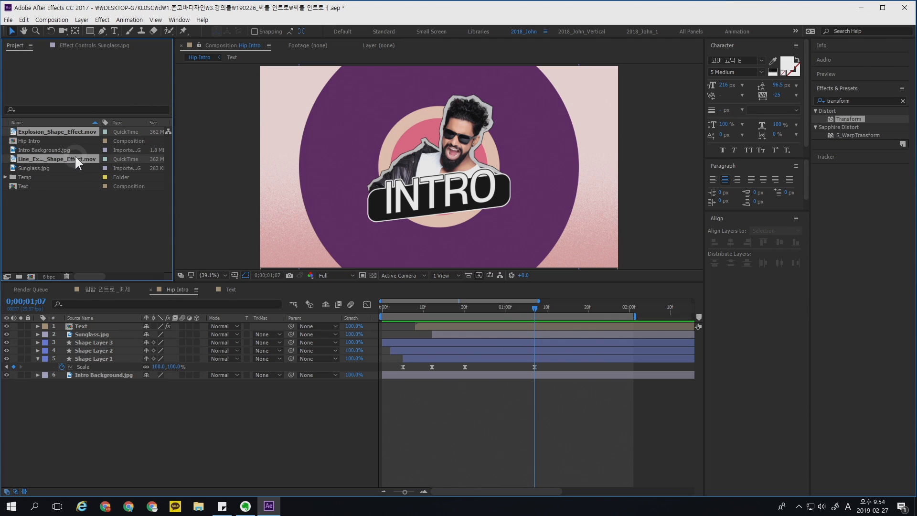
{"action": "left_click_drag", "start_coordinate": [82, 164], "coordinate": [105, 325]}
{"action": "left_click", "coordinate": [120, 328]}
{"action": "key", "text": "j"}
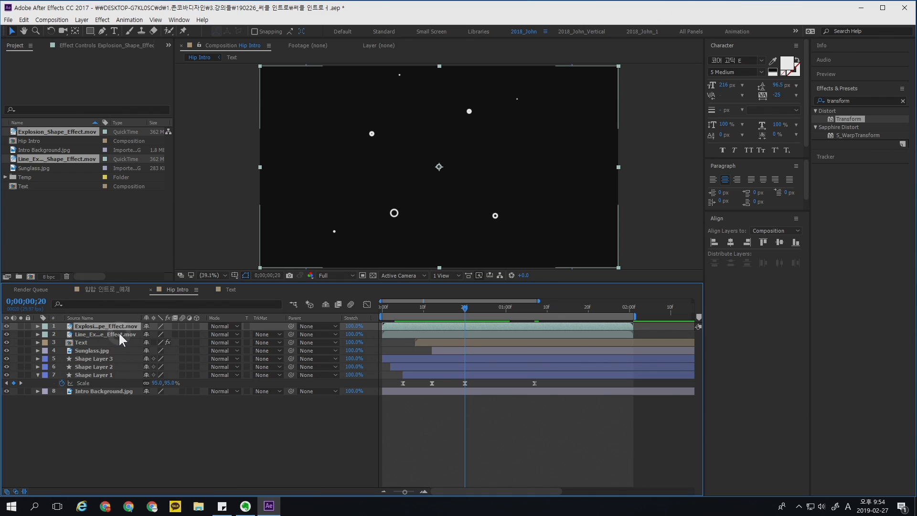
Set the blending mode of both explosion footage layers to Add and scrub through the result.
{"action": "left_click", "coordinate": [126, 334], "text": "shift"}
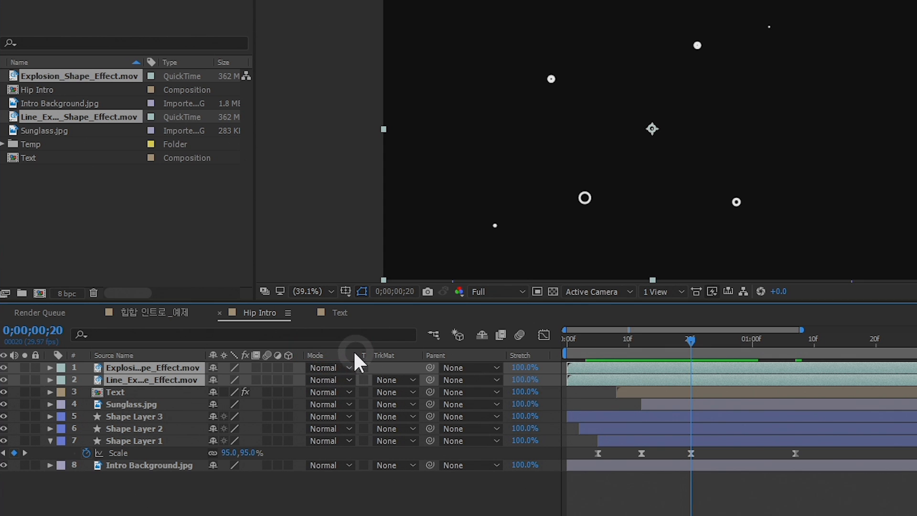
{"action": "left_click", "coordinate": [331, 368]}
{"action": "left_click", "coordinate": [377, 145]}
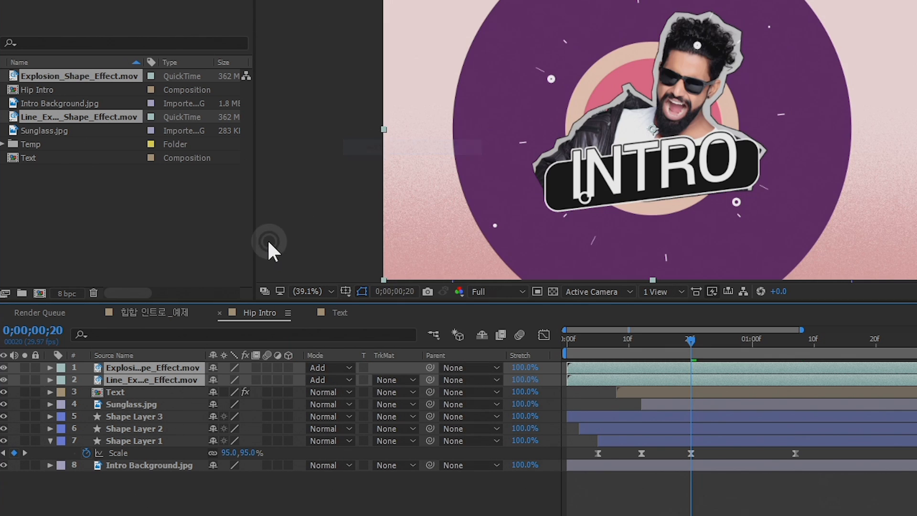
{"action": "left_click_drag", "start_coordinate": [602, 341], "coordinate": [703, 345]}
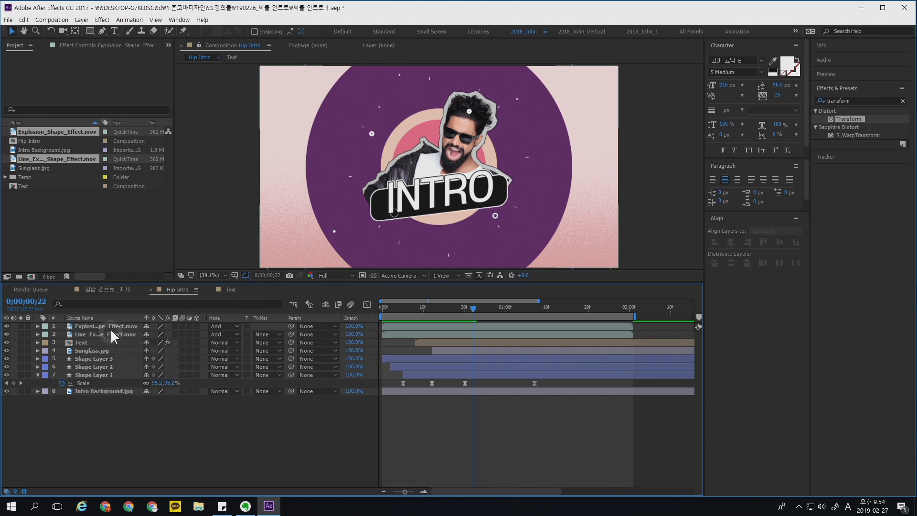
Offset the Explosion_Shape_Effect layer to start at 0;00;00;04.
{"action": "left_click", "coordinate": [158, 368]}
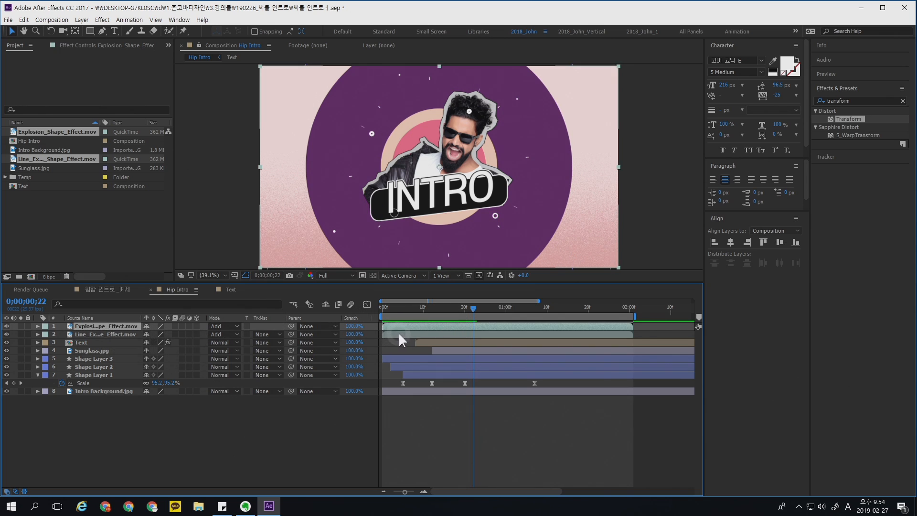
{"action": "left_click_drag", "start_coordinate": [392, 325], "coordinate": [413, 332]}
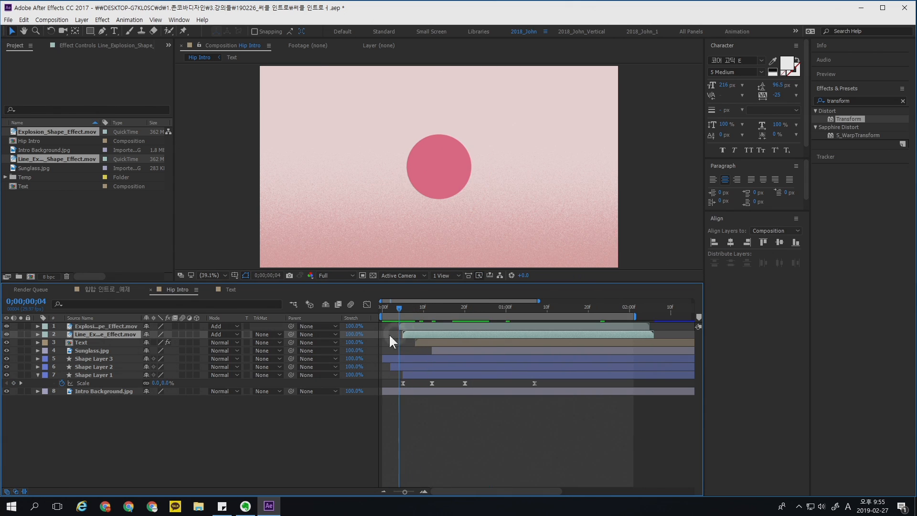
{"action": "left_click", "coordinate": [105, 326]}
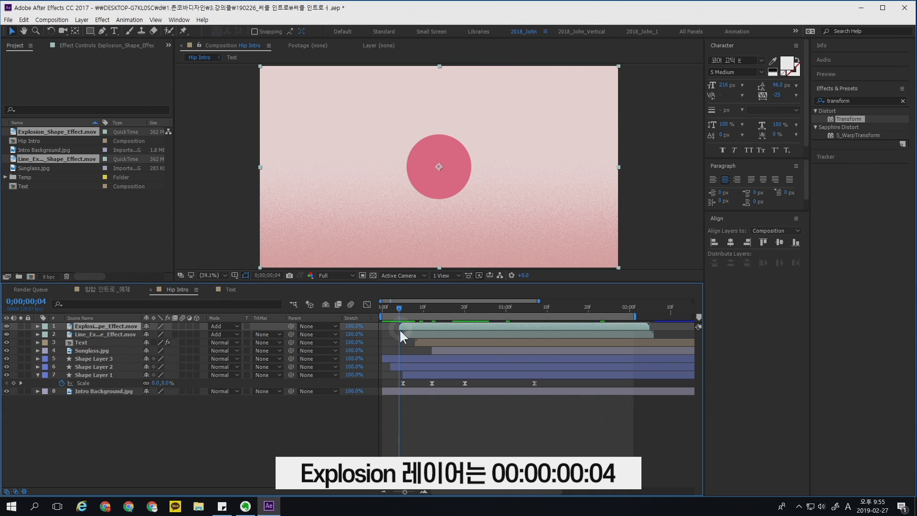
Widen the layer name column and offset the Line_Explosion_Shape_Effect layer to start at 0;00;00;06.
{"action": "left_click", "coordinate": [105, 334]}
{"action": "left_click_drag", "start_coordinate": [146, 318], "coordinate": [173, 317]}
{"action": "left_click", "coordinate": [425, 305]}
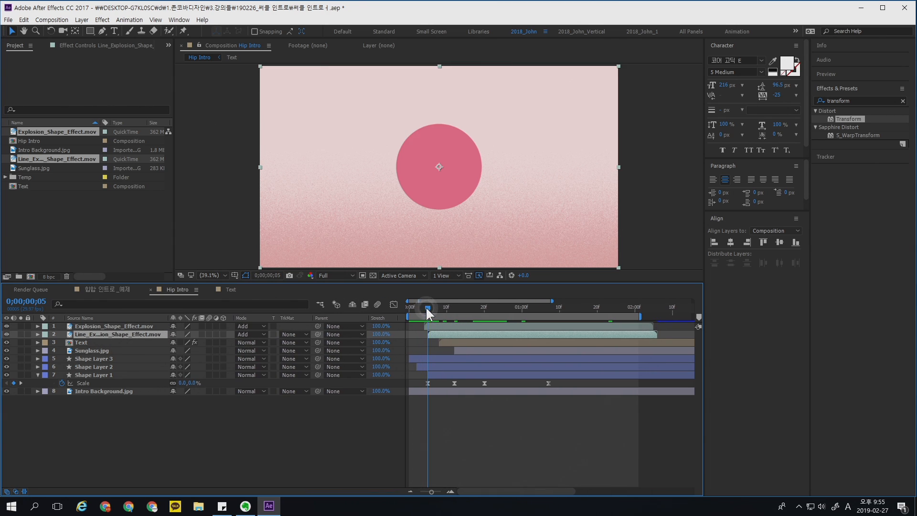
{"action": "left_click_drag", "start_coordinate": [432, 333], "coordinate": [431, 305]}
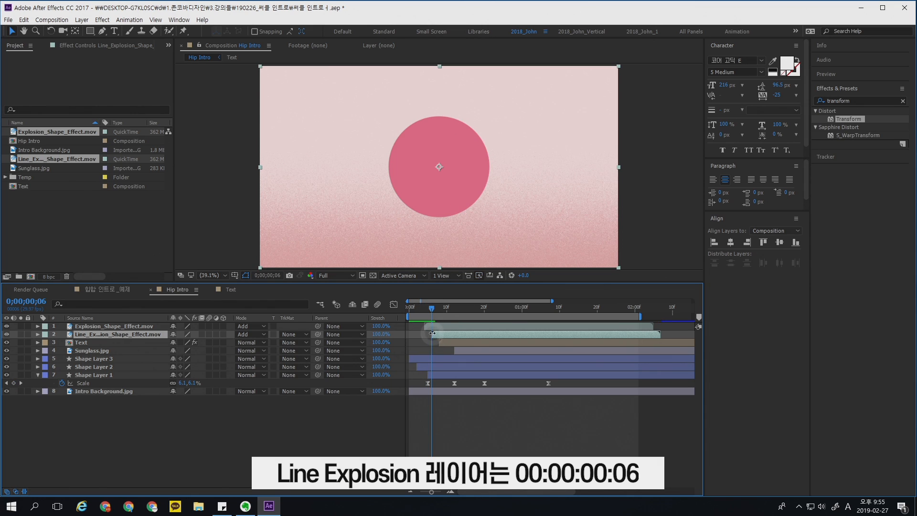
{"action": "left_click", "coordinate": [424, 308]}
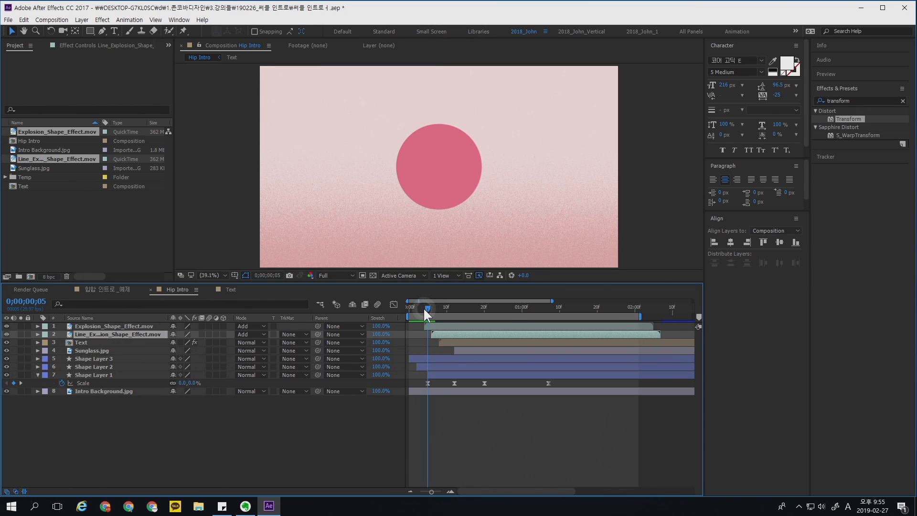
{"action": "left_click_drag", "start_coordinate": [425, 307], "coordinate": [431, 308]}
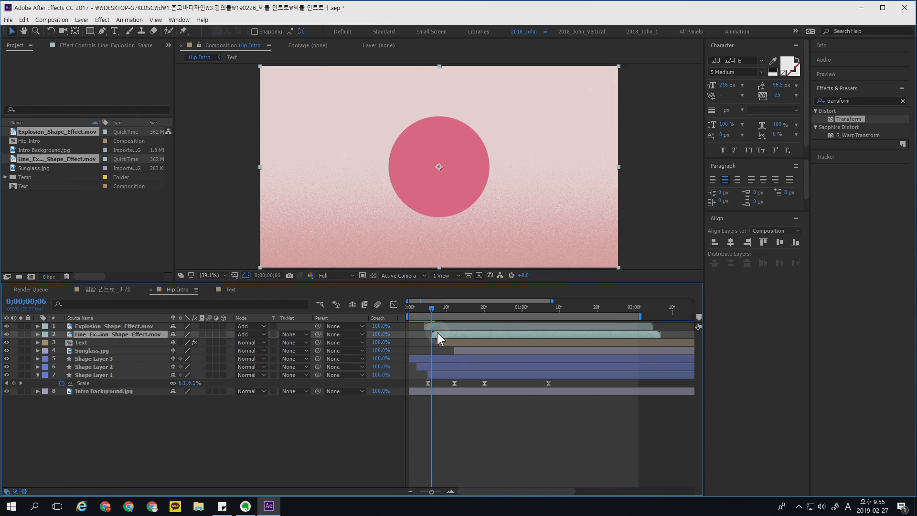
Deselect the layers and preview the intro with both explosion effects.
{"action": "left_click", "coordinate": [447, 381]}
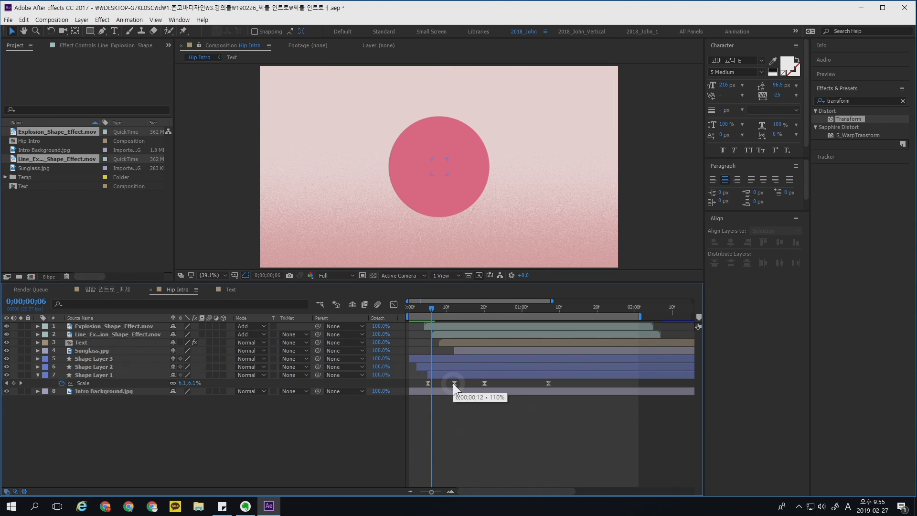
{"action": "key", "text": "space"}
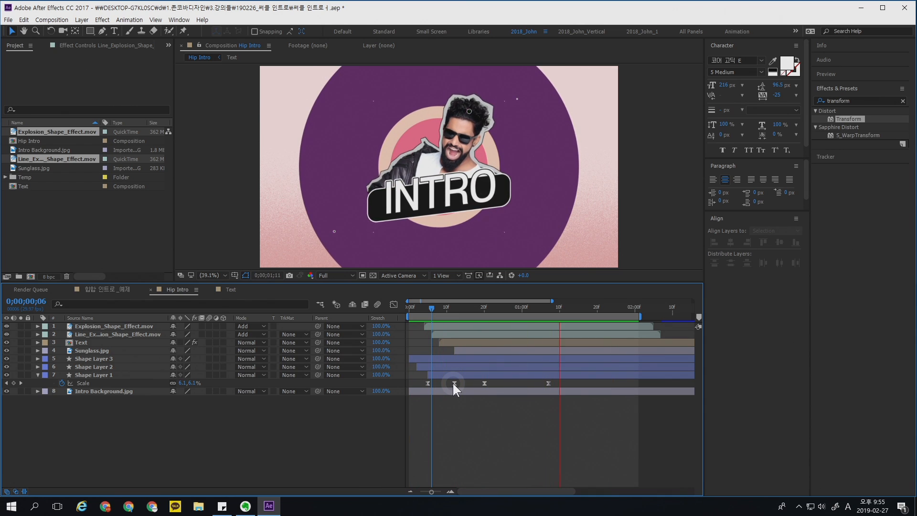
{"action": "key", "text": "space"}
{"action": "key", "text": "space"}
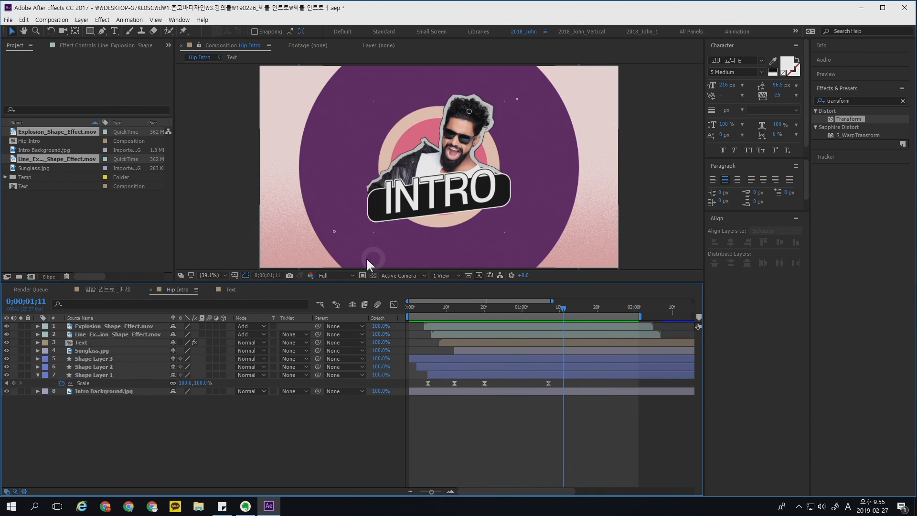
Add the text line "GAME | YOUTUBE | DESIGN" below the INTRO title and centre it horizontally in the composition.
{"action": "left_click", "coordinate": [115, 31]}
{"action": "left_click", "coordinate": [372, 256]}
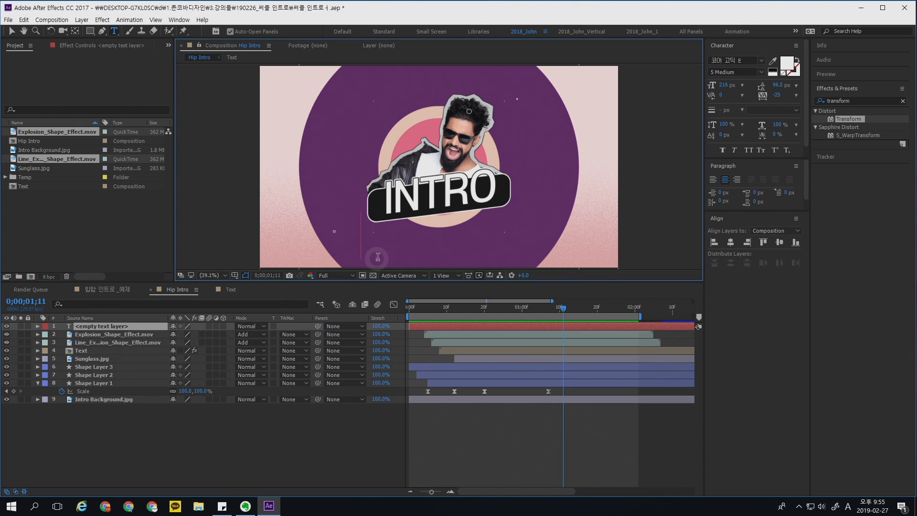
{"action": "type", "text": "df"}
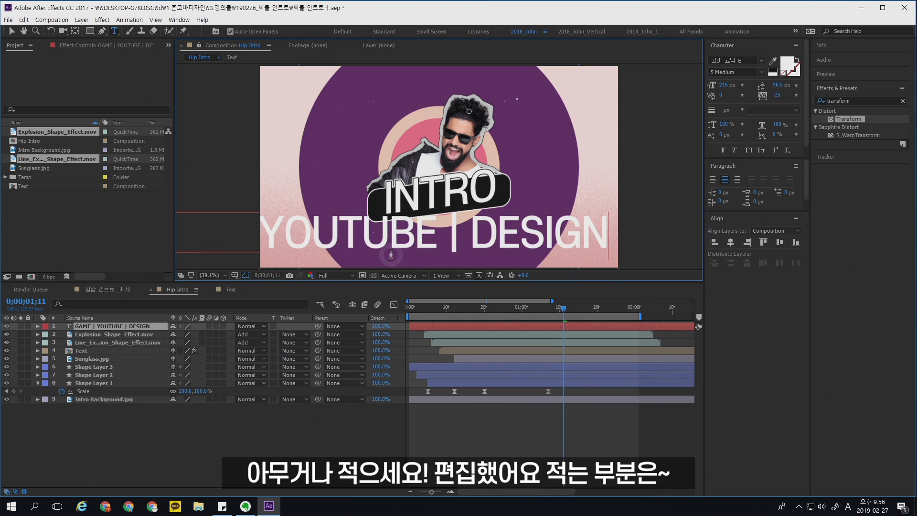
{"action": "key", "text": "Escape"}
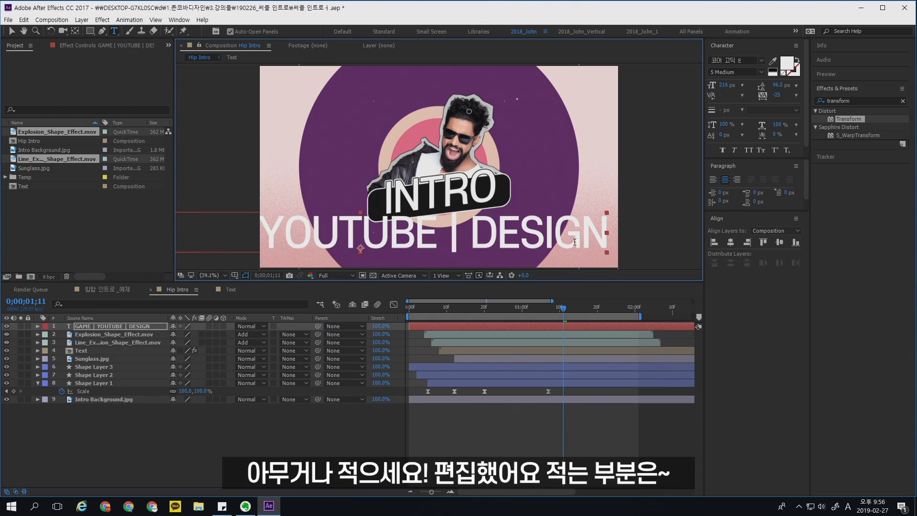
{"action": "left_click", "coordinate": [12, 31]}
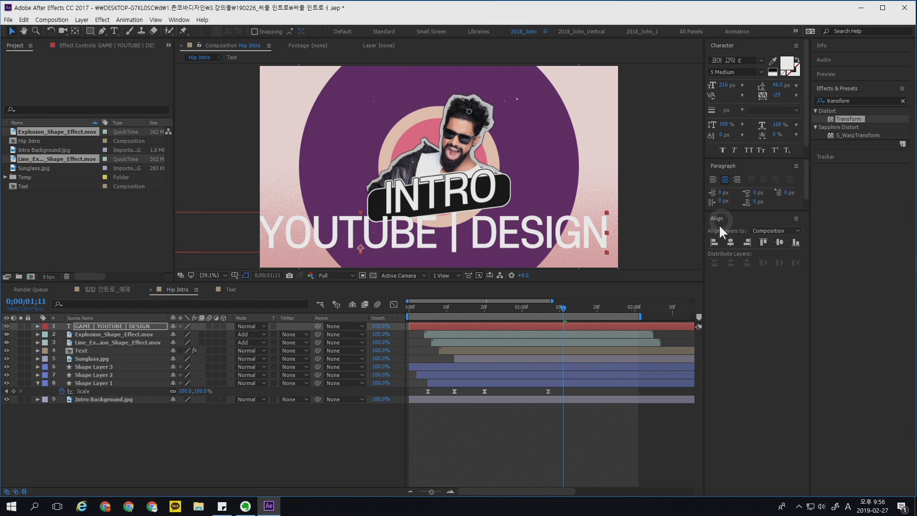
{"action": "left_click", "coordinate": [731, 243]}
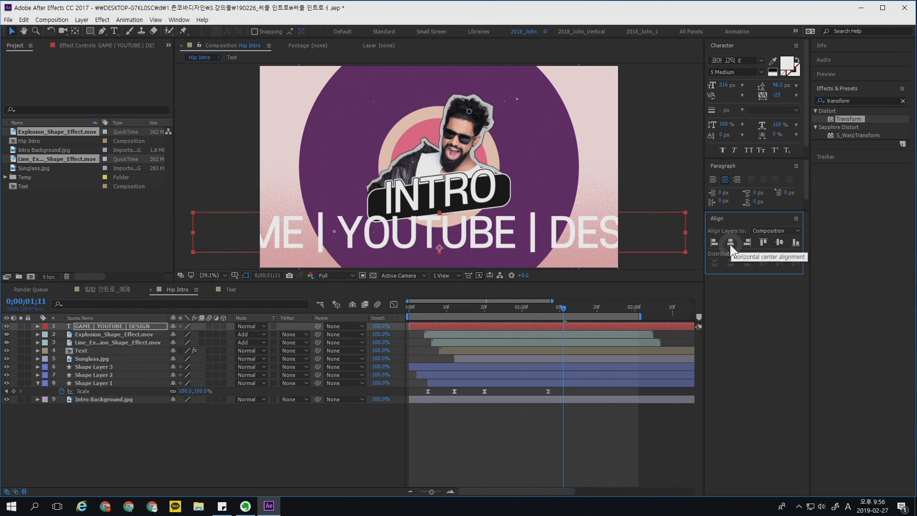
Style the GAME | YOUTUBE | DESIGN text as 3 Light at 32 px with tracking 264.
{"action": "left_click", "coordinate": [723, 85]}
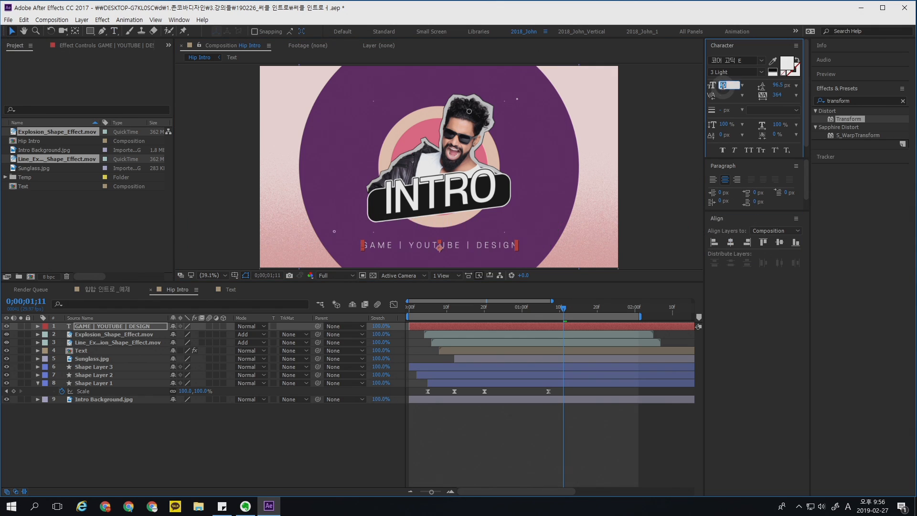
{"action": "type", "text": "33"}
{"action": "key", "text": "Return"}
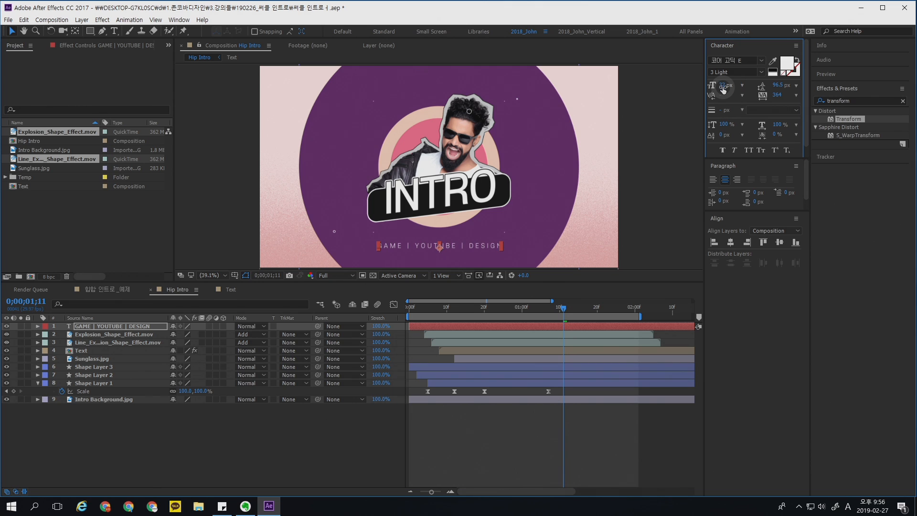
{"action": "left_click", "coordinate": [532, 433]}
Keyframe the GAME | YOUTUBE | DESIGN layer's opacity from 0% at 0;00;00;25 to 100% at 0;00;01;05, and scrub through the fade.
{"action": "left_click_drag", "start_coordinate": [424, 308], "coordinate": [503, 309]}
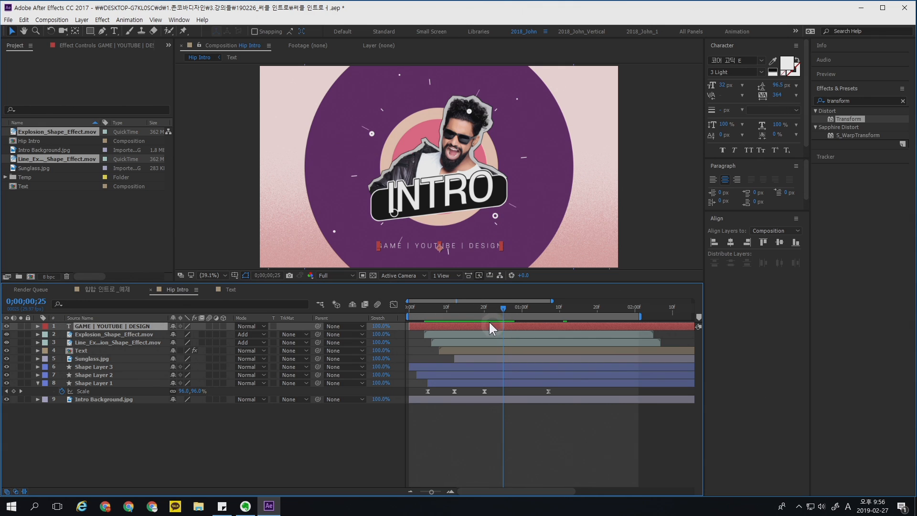
{"action": "key", "text": "t"}
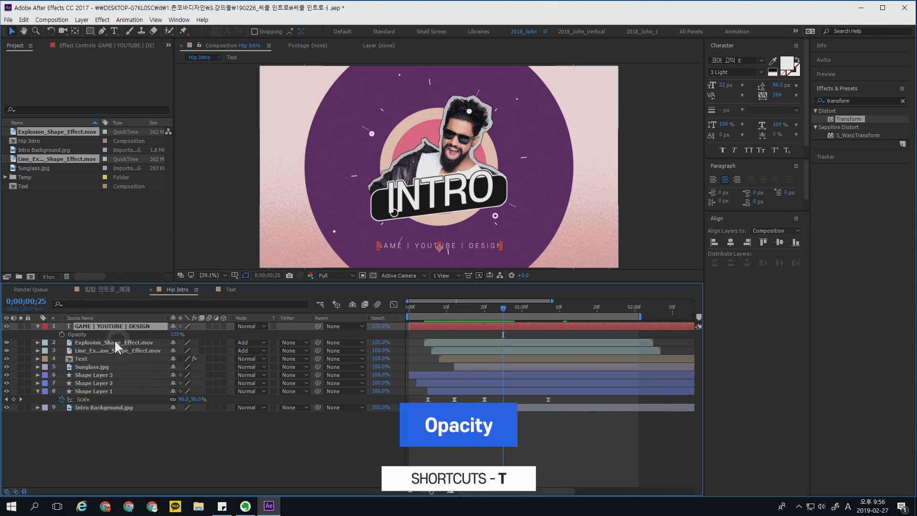
{"action": "left_click", "coordinate": [62, 334]}
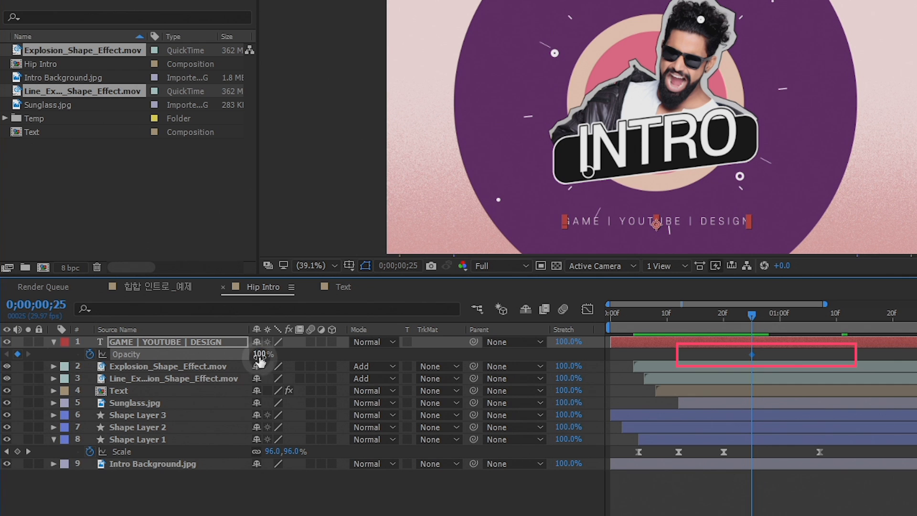
{"action": "left_click_drag", "start_coordinate": [175, 334], "coordinate": [138, 336]}
{"action": "left_click_drag", "start_coordinate": [204, 357], "coordinate": [162, 356]}
{"action": "left_click_drag", "start_coordinate": [751, 313], "coordinate": [808, 315]}
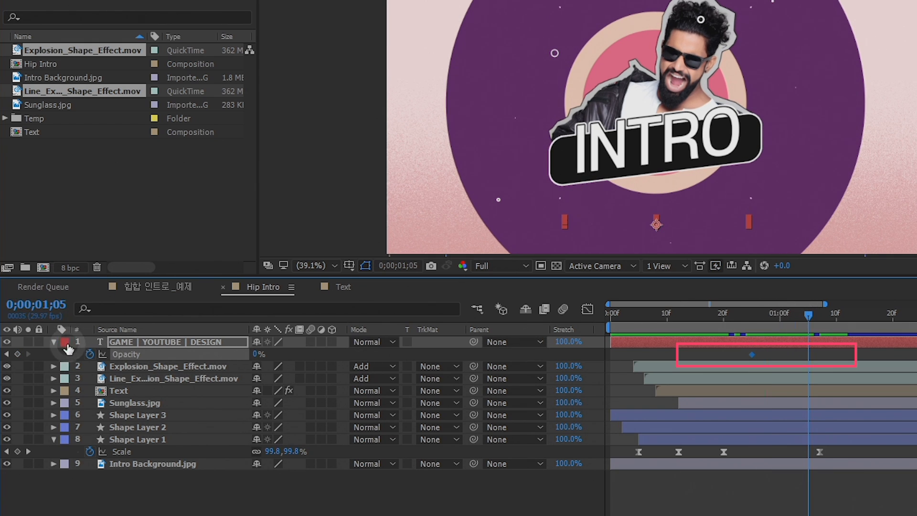
{"action": "left_click_drag", "start_coordinate": [258, 354], "coordinate": [426, 354]}
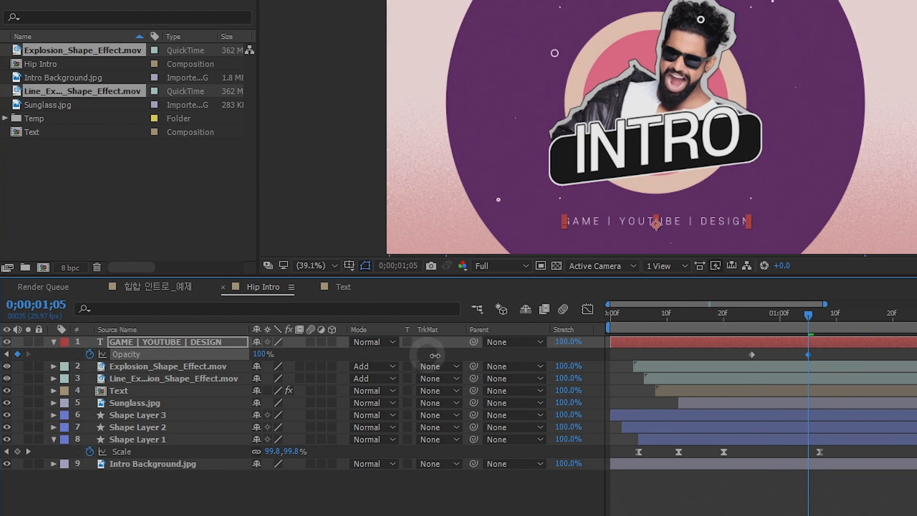
{"action": "left_click_drag", "start_coordinate": [765, 312], "coordinate": [741, 312]}
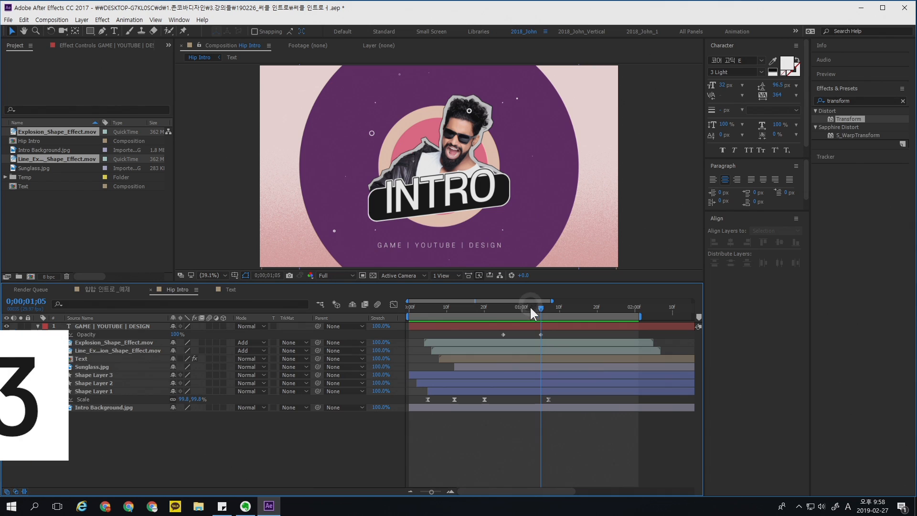
Extend the work area's end to 0;00;03;00.
{"action": "left_click", "coordinate": [598, 327]}
{"action": "key", "text": "minus"}
{"action": "left_click_drag", "start_coordinate": [566, 306], "coordinate": [620, 312]}
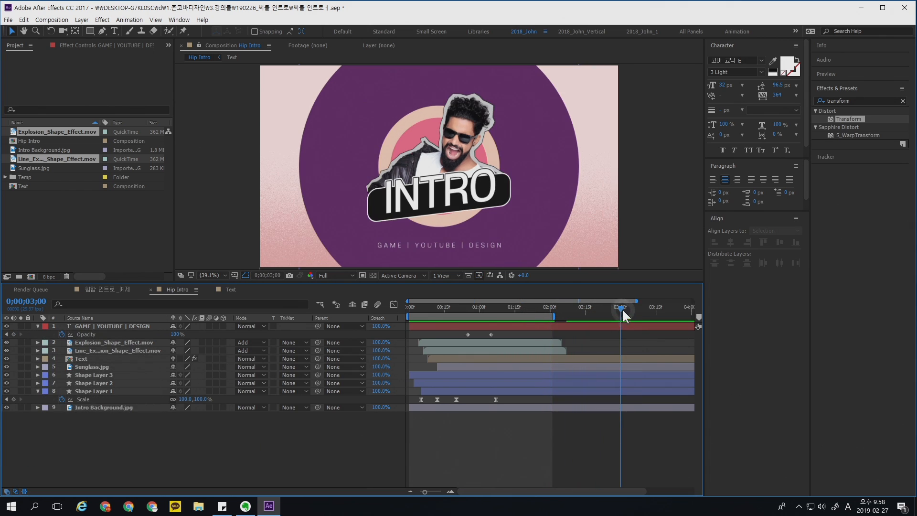
{"action": "key", "text": "n"}
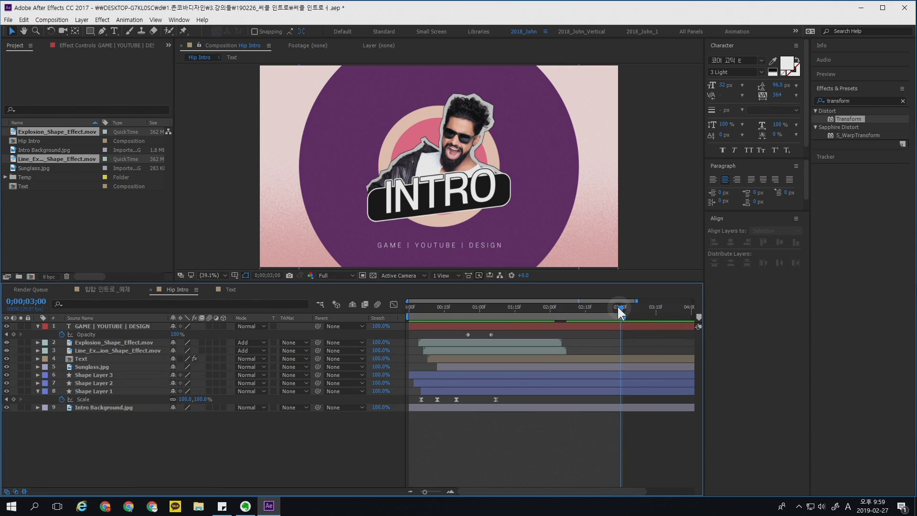
{"action": "left_click", "coordinate": [617, 368]}
Add the Hip Intro composition to the render queue and choose QuickTime as its output format.
{"action": "key", "text": "ctrl+m"}
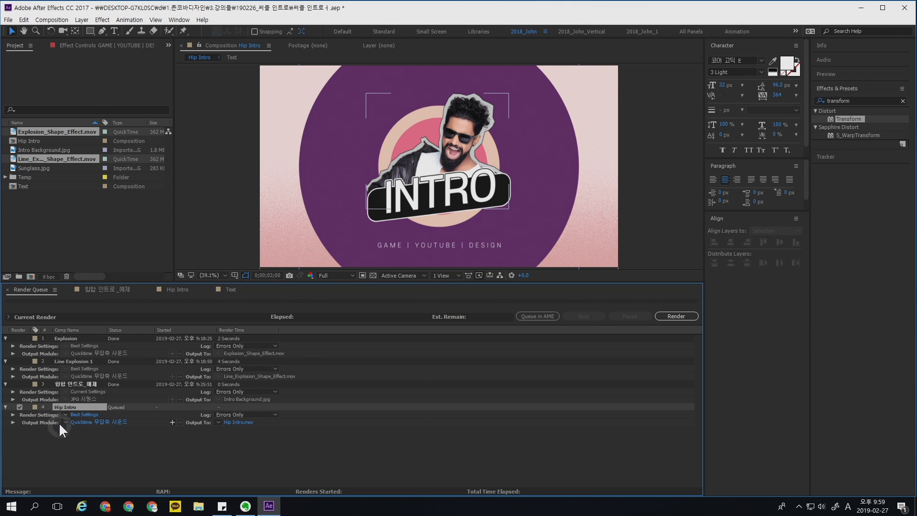
{"action": "left_click", "coordinate": [88, 421]}
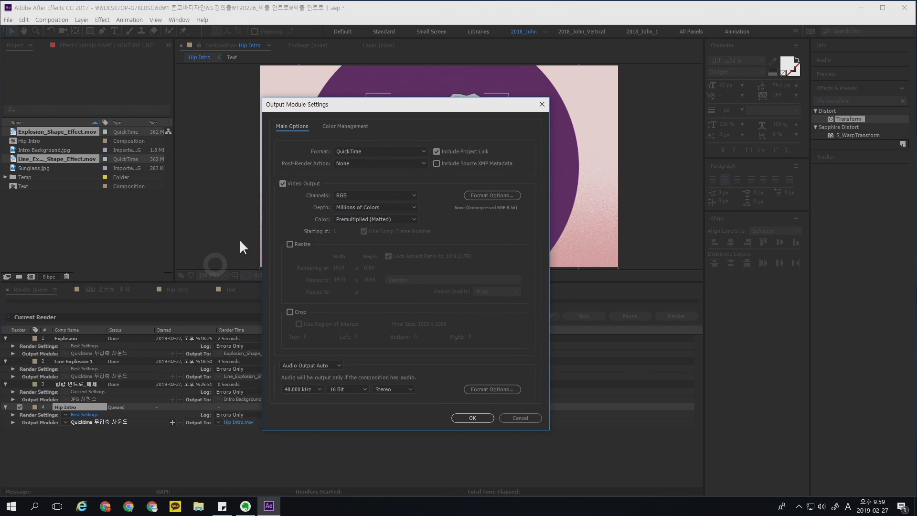
{"action": "left_click", "coordinate": [358, 151]}
{"action": "left_click", "coordinate": [365, 254]}
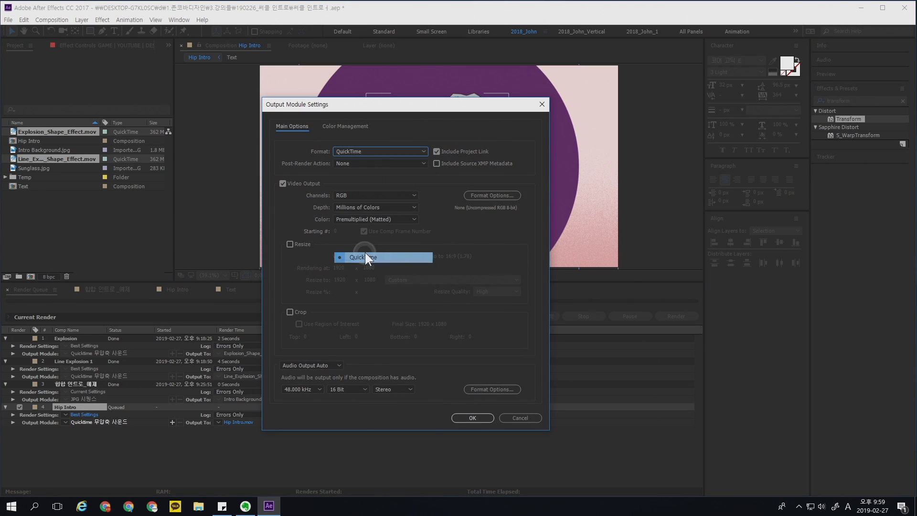
Set the QuickTime video codec to H.264 and apply the output module settings.
{"action": "left_click", "coordinate": [492, 195]}
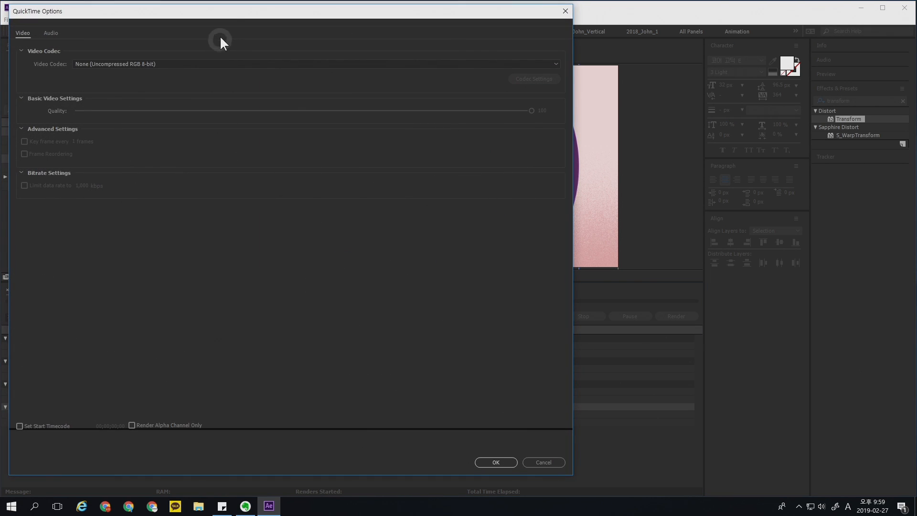
{"action": "left_click", "coordinate": [283, 80]}
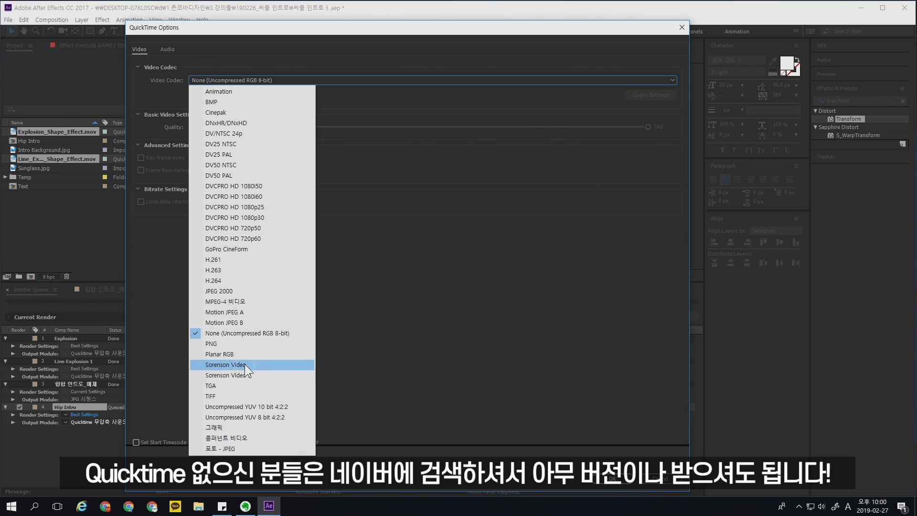
{"action": "left_click", "coordinate": [240, 281]}
{"action": "left_click", "coordinate": [612, 480]}
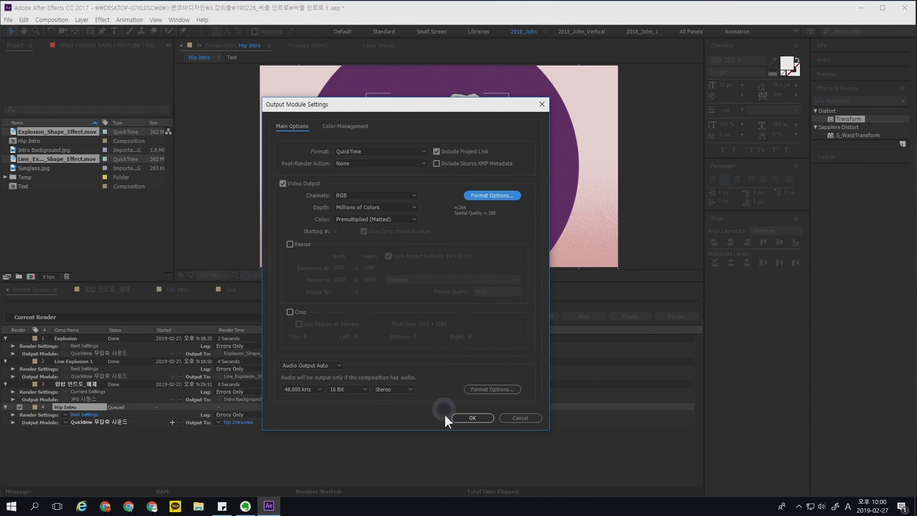
{"action": "left_click", "coordinate": [470, 419]}
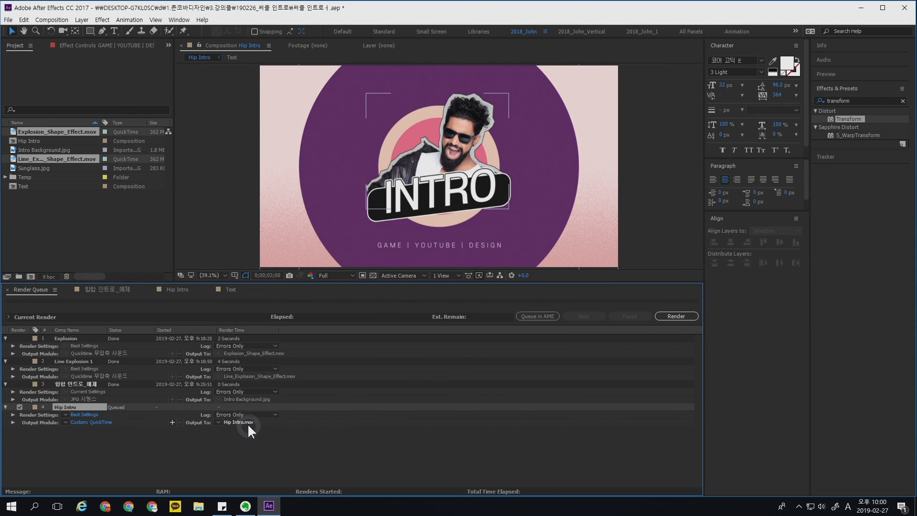